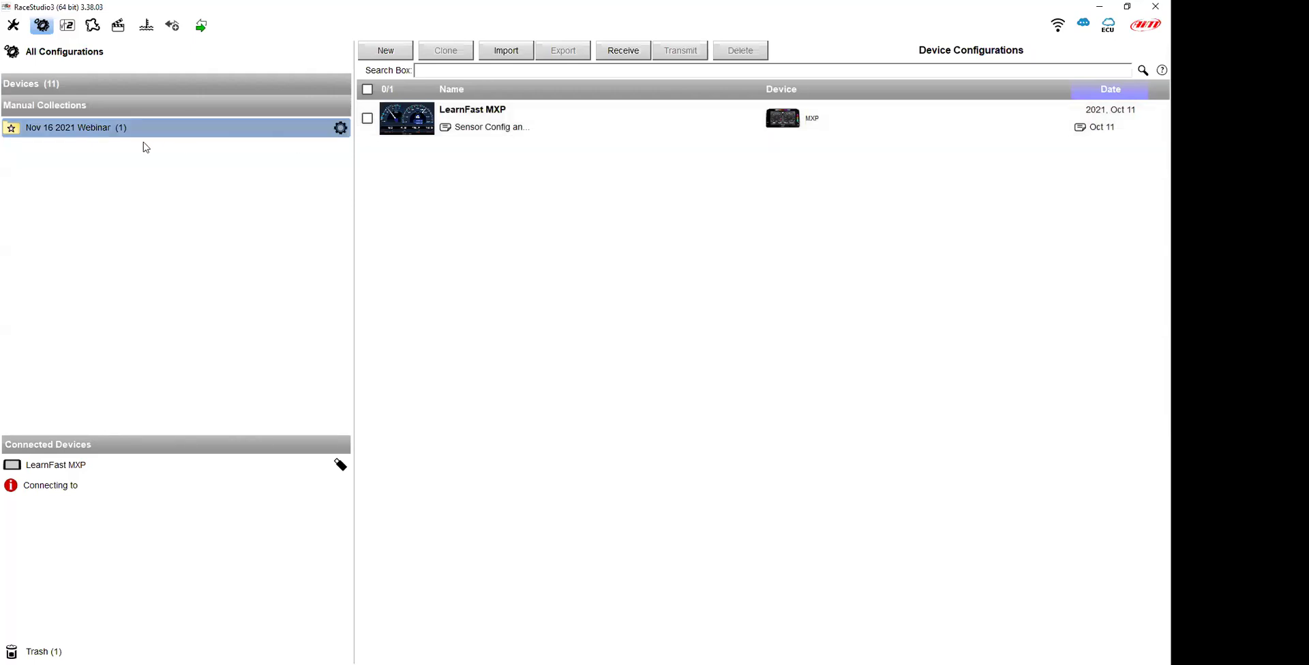
Open the LearnFast MXP configuration and set the Steering channel's function to Steering Pos
double_click(418, 130)
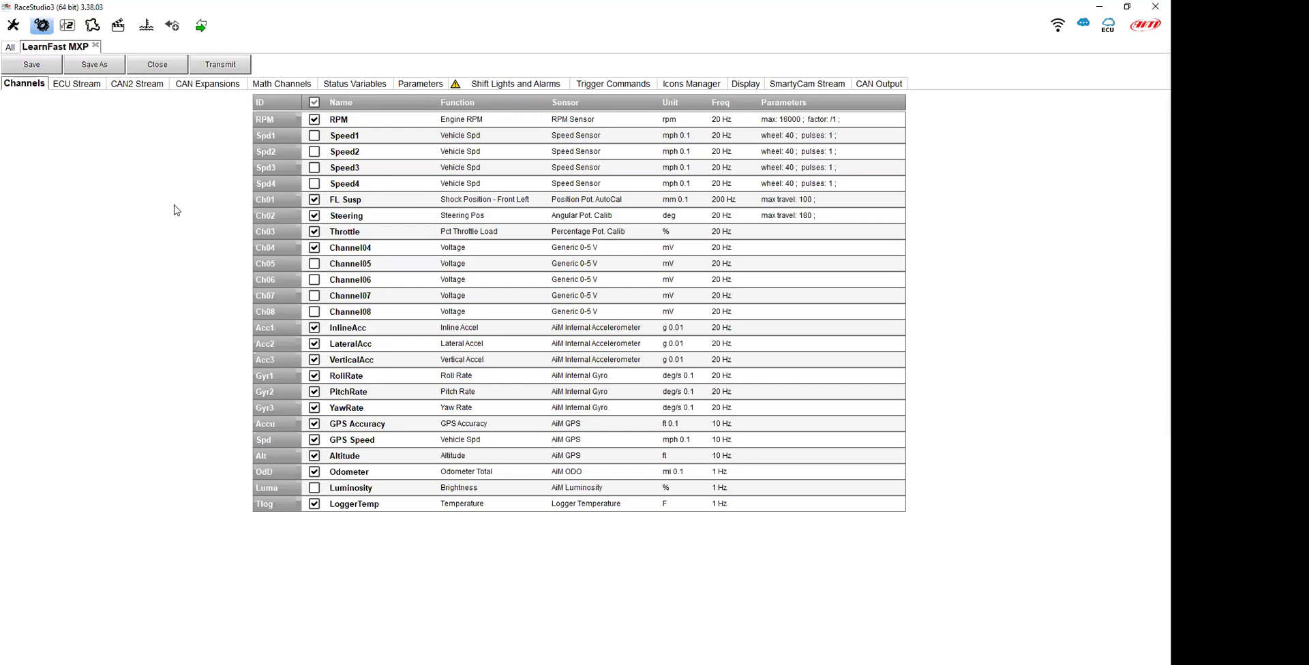
click(395, 217)
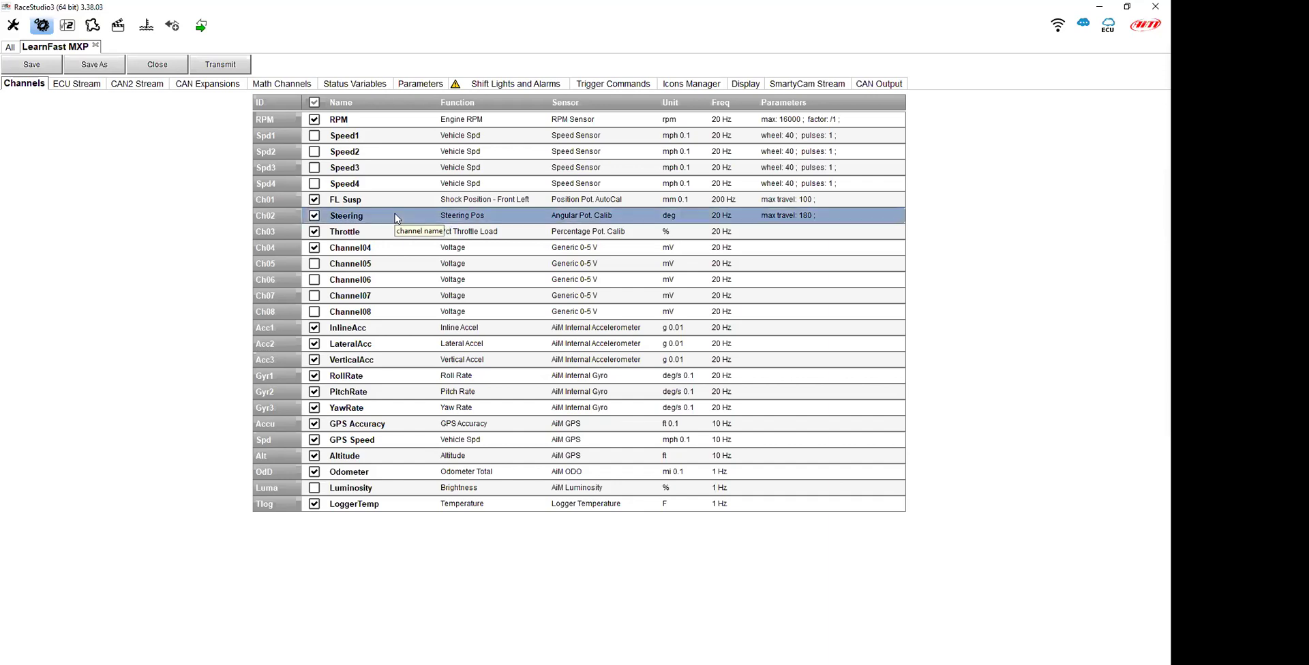
double_click(360, 217)
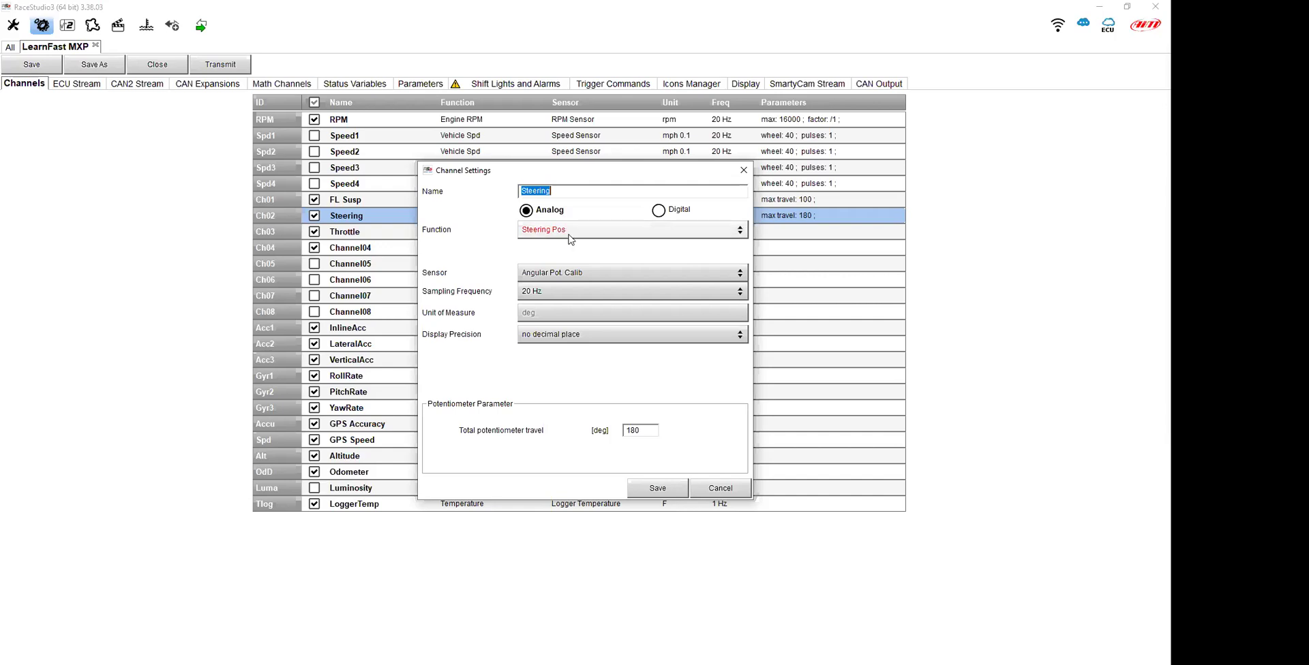
click(738, 236)
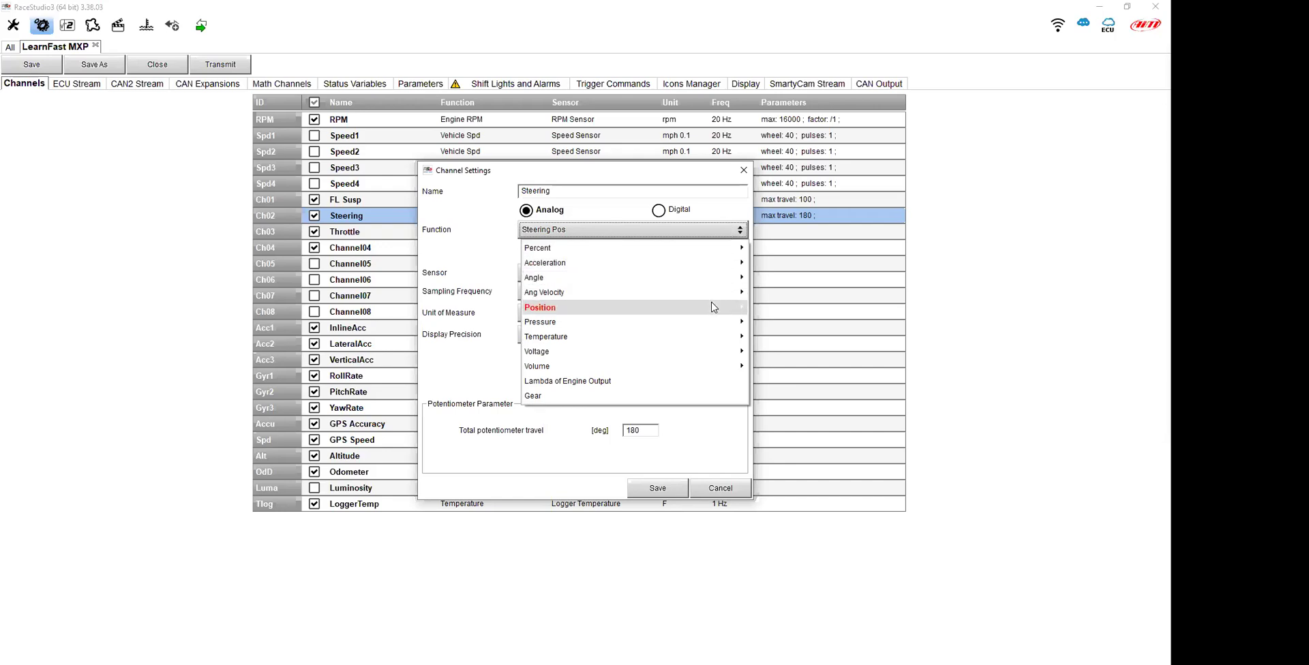
mouse_move(717, 281)
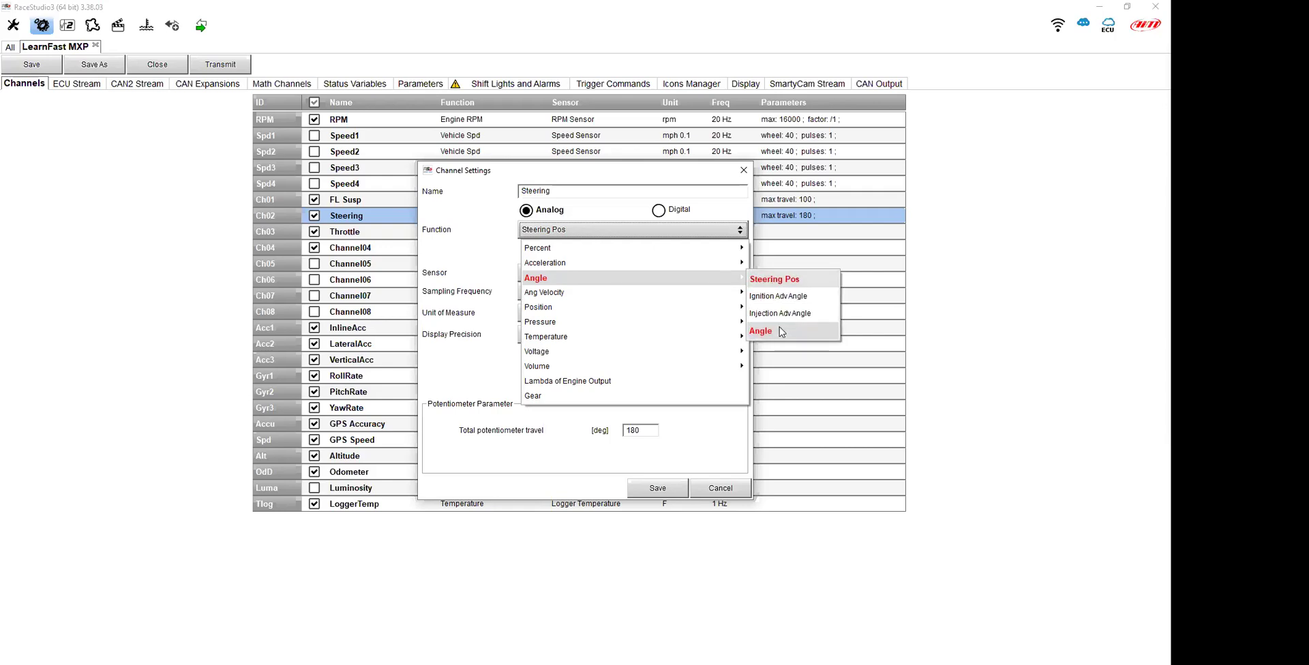
click(776, 280)
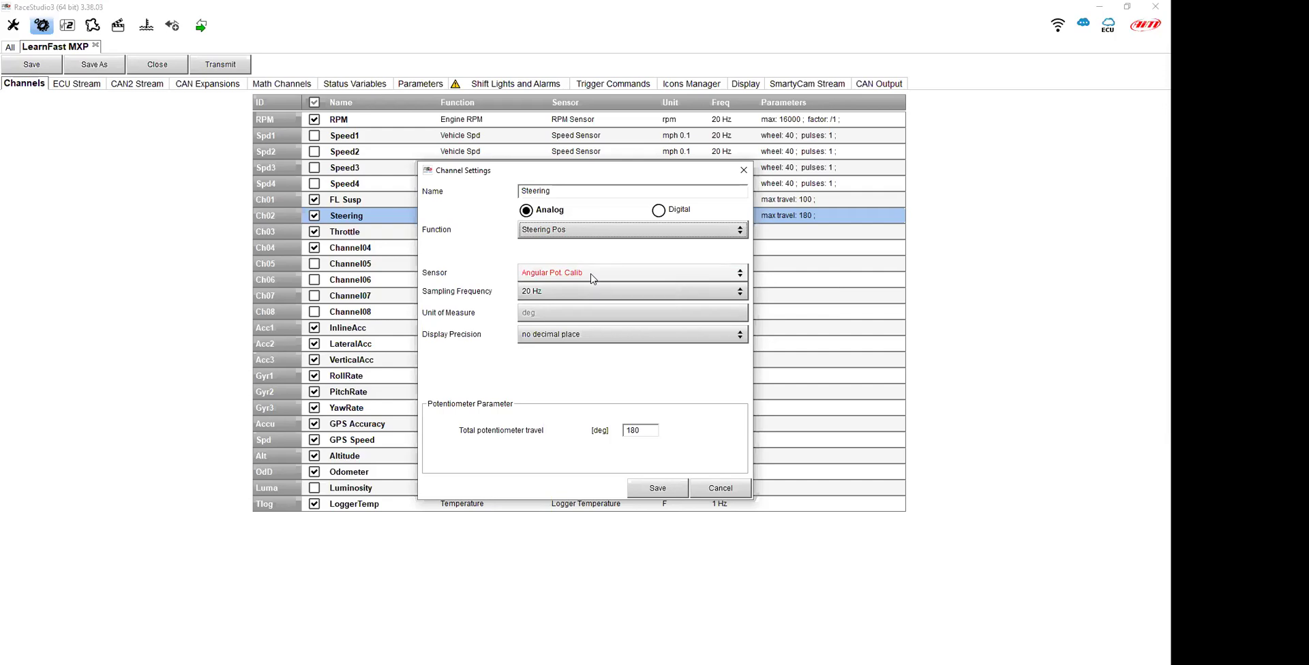
Set the Steering channel's sensor to Angular Pot. Calib with no decimal place and save the channel settings
click(685, 277)
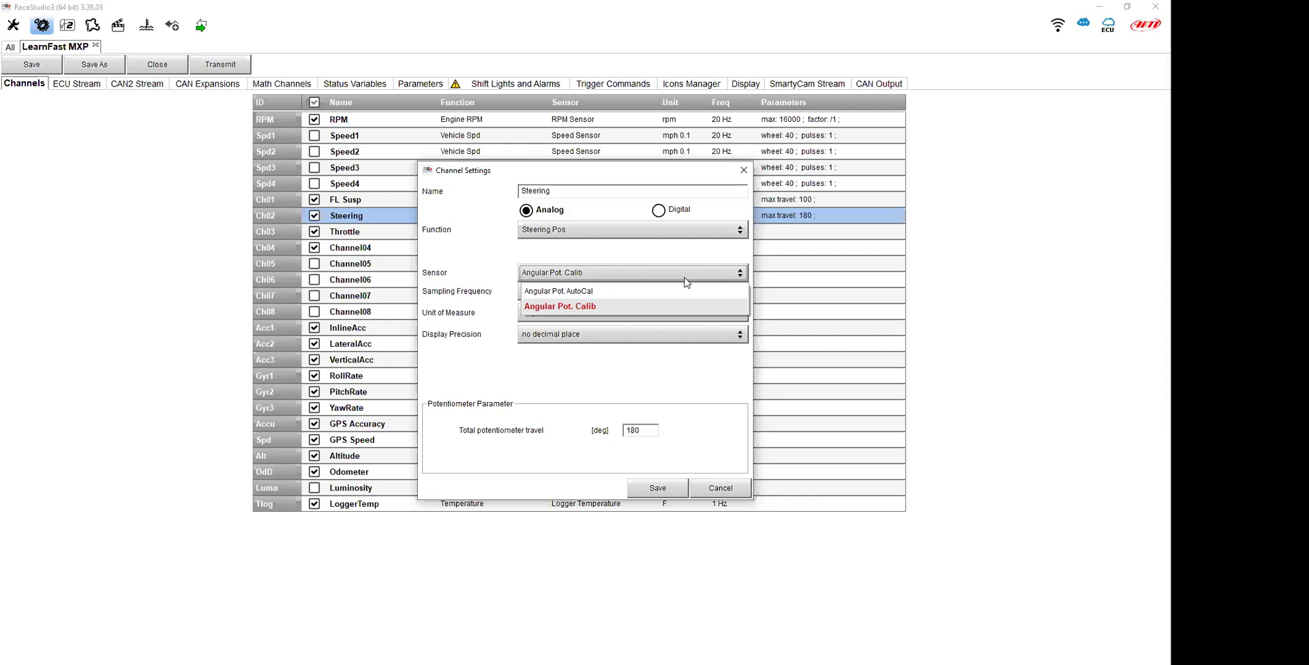
click(598, 308)
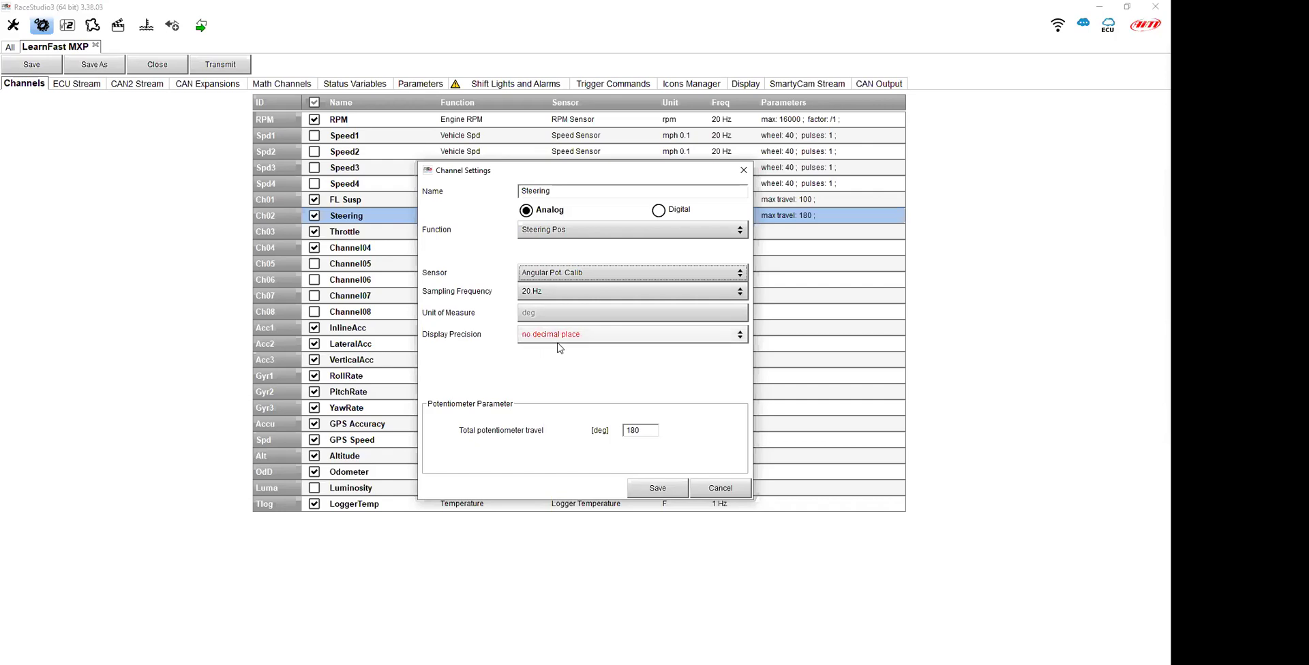
click(730, 337)
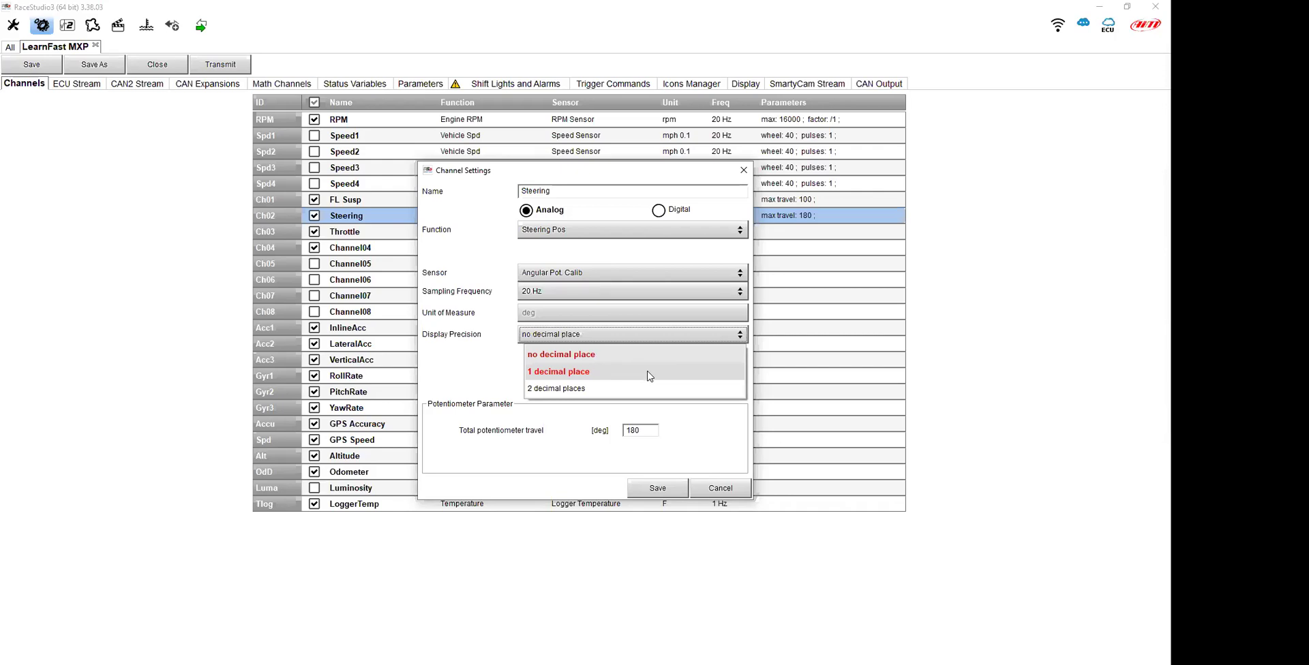
click(580, 356)
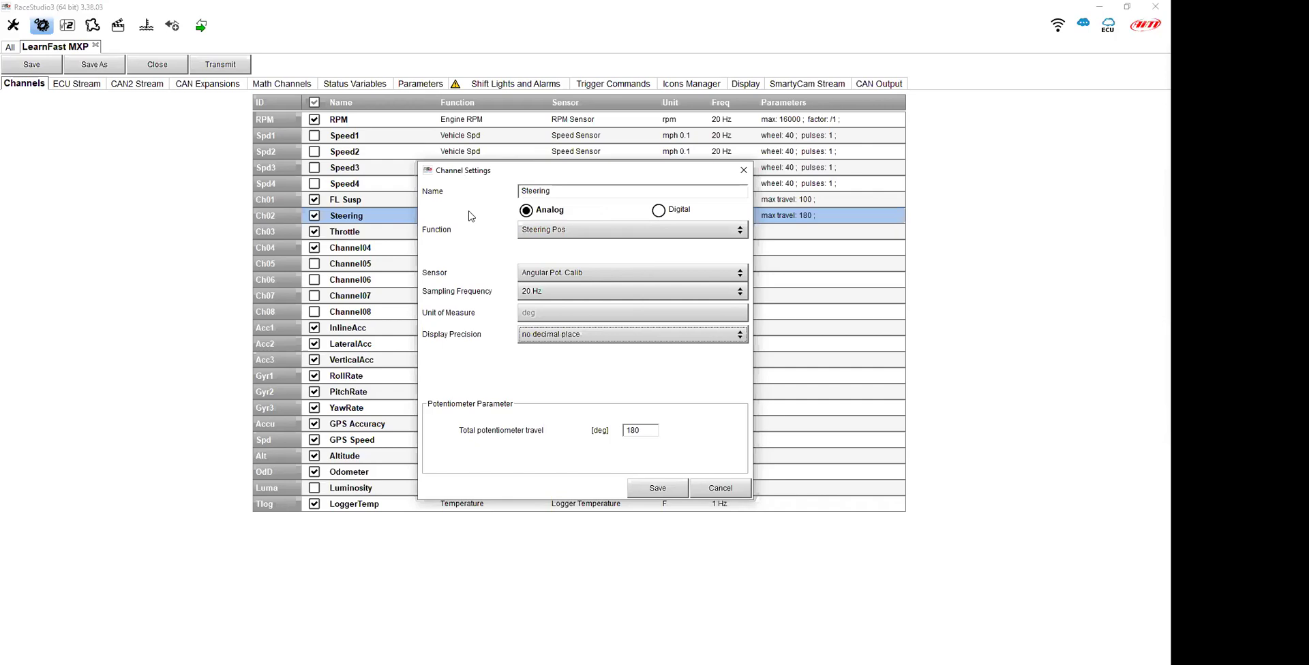
click(657, 488)
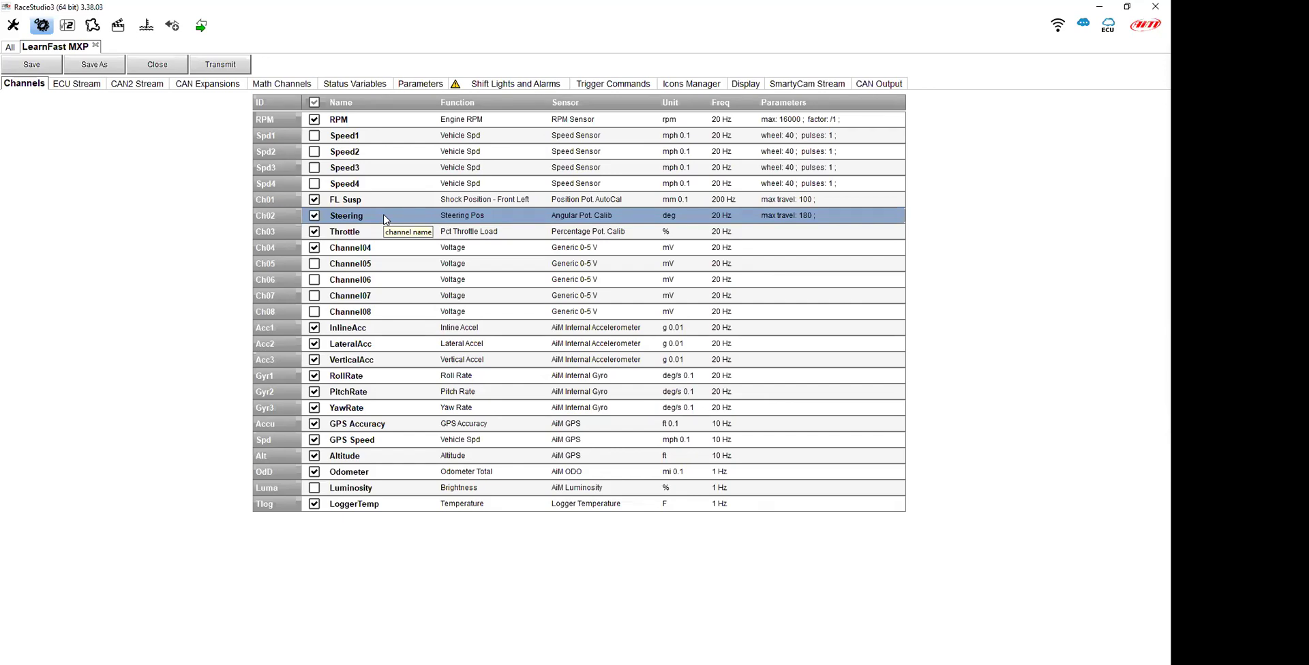
Show the connected LearnFast MXP's live measures and highlight the Steering channel for enlarged display
click(200, 26)
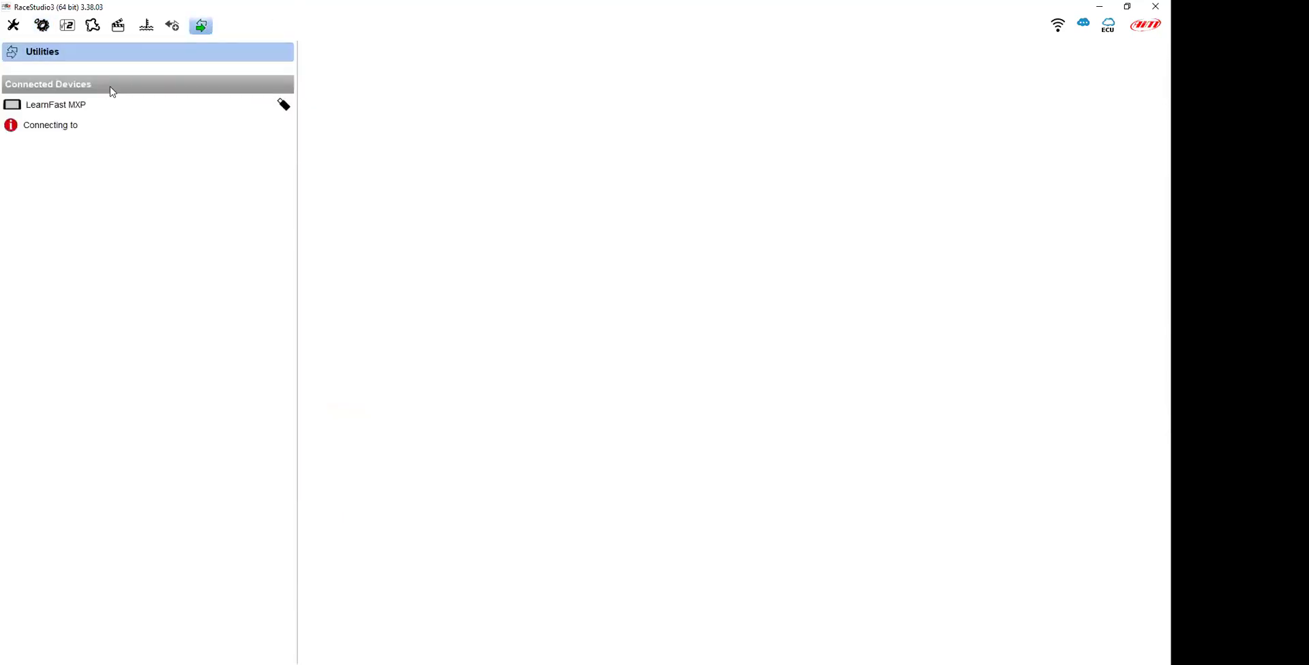
click(99, 103)
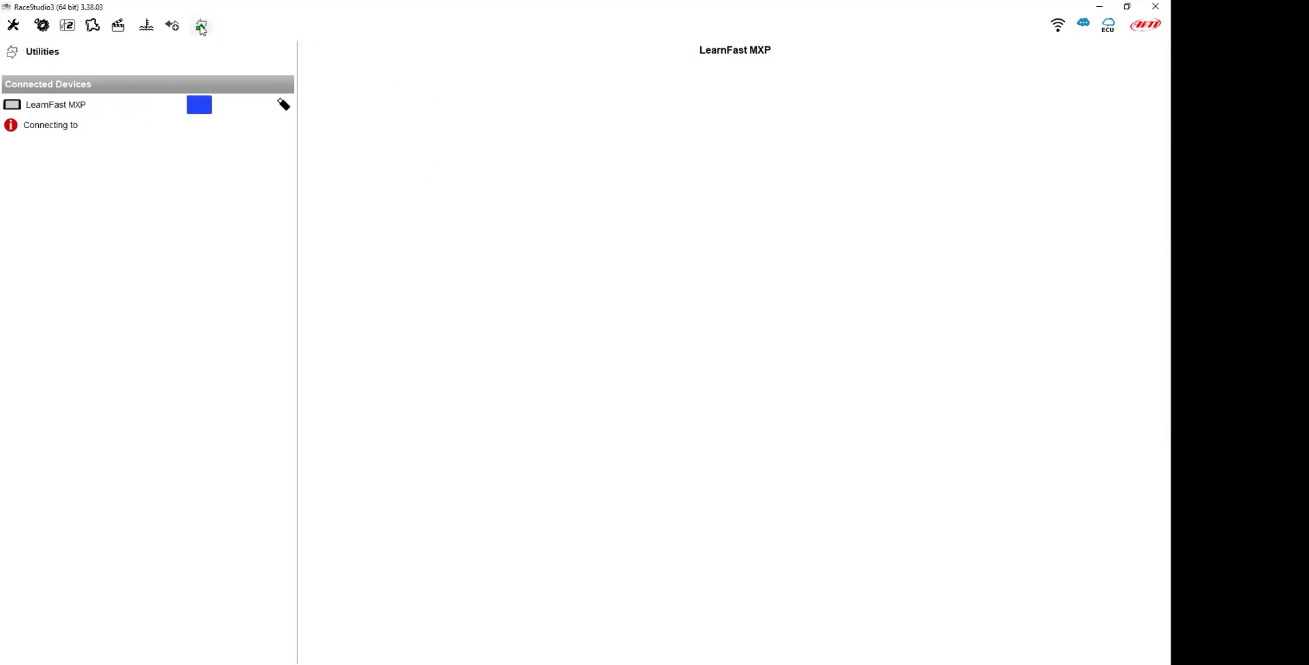
click(41, 25)
click(201, 25)
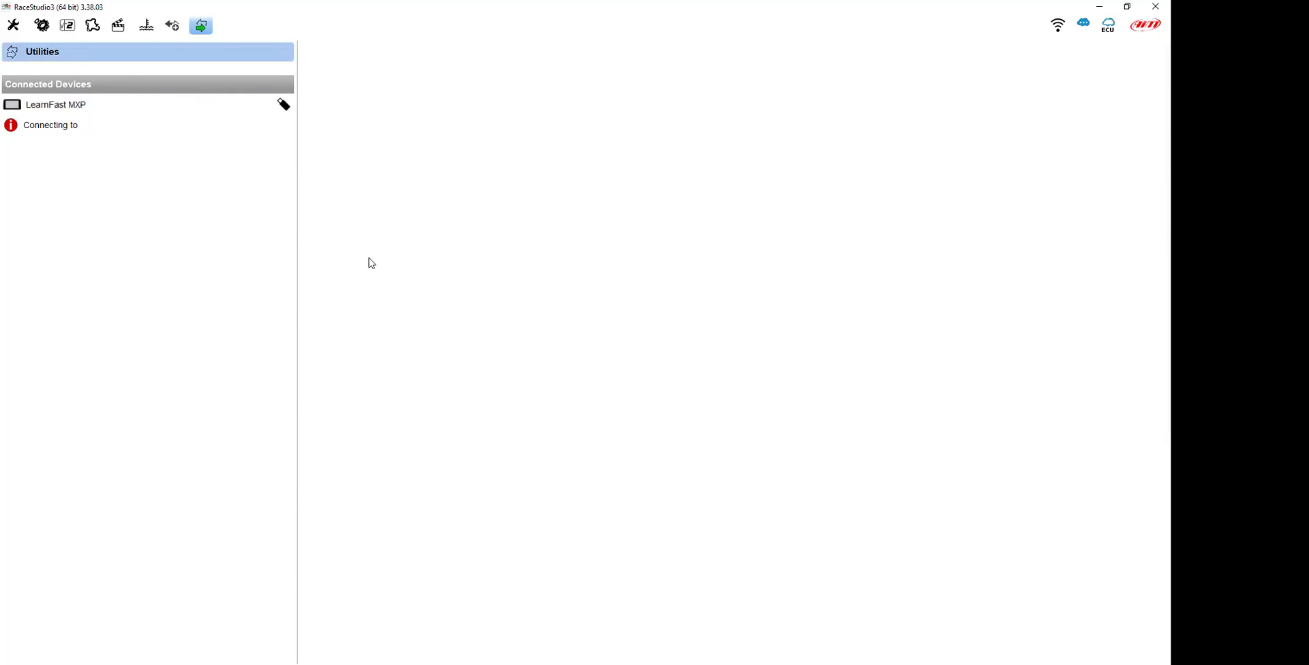
click(55, 109)
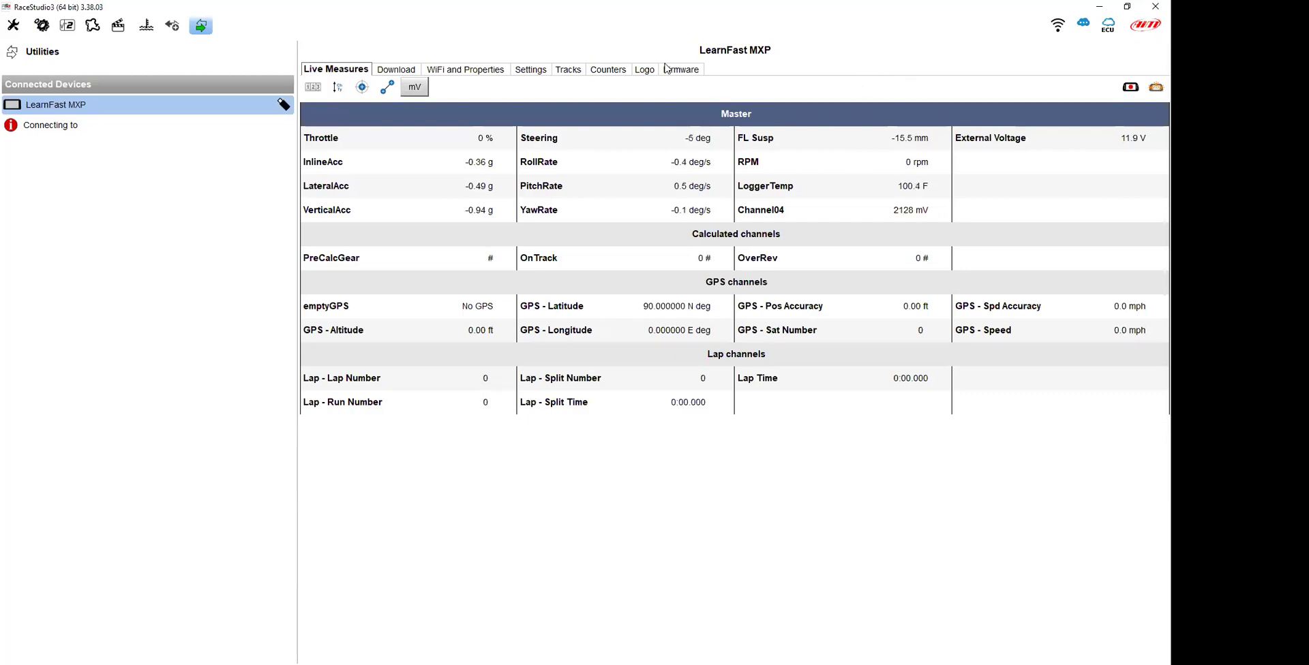
mouse_move(641, 136)
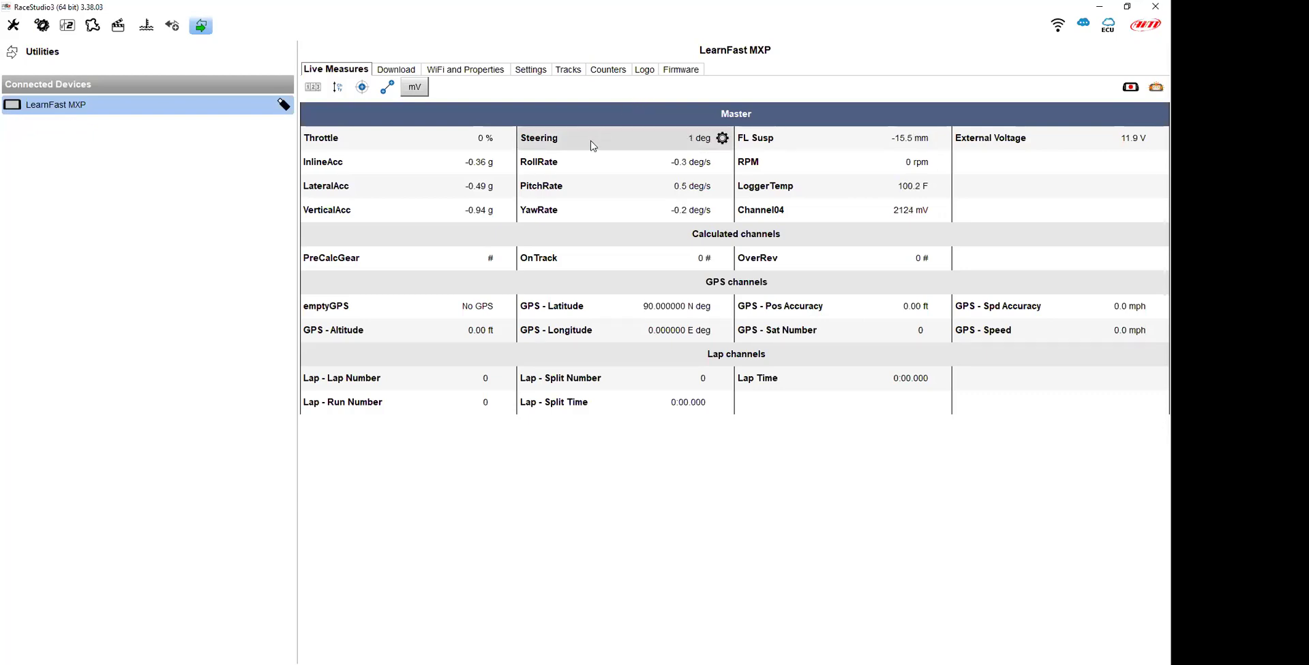
click(592, 143)
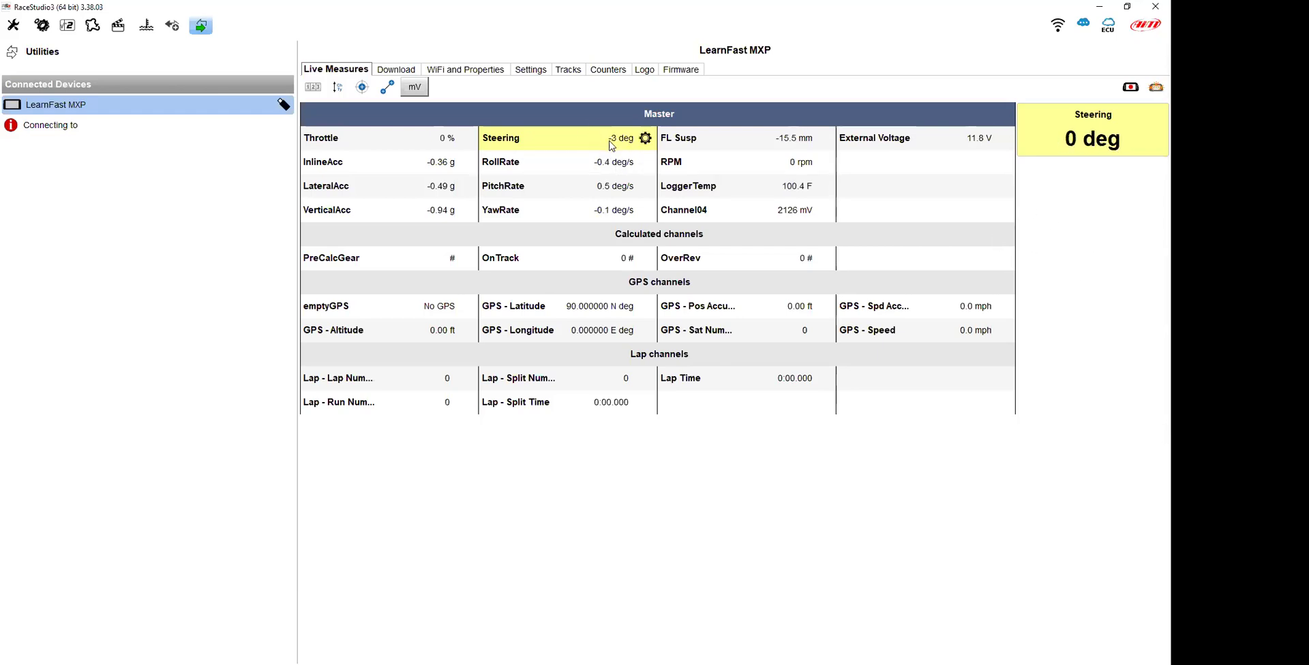
Calibrate the Steering channel by capturing Point A at -180 deg and Point B at 180 deg, and save it
mouse_move(646, 138)
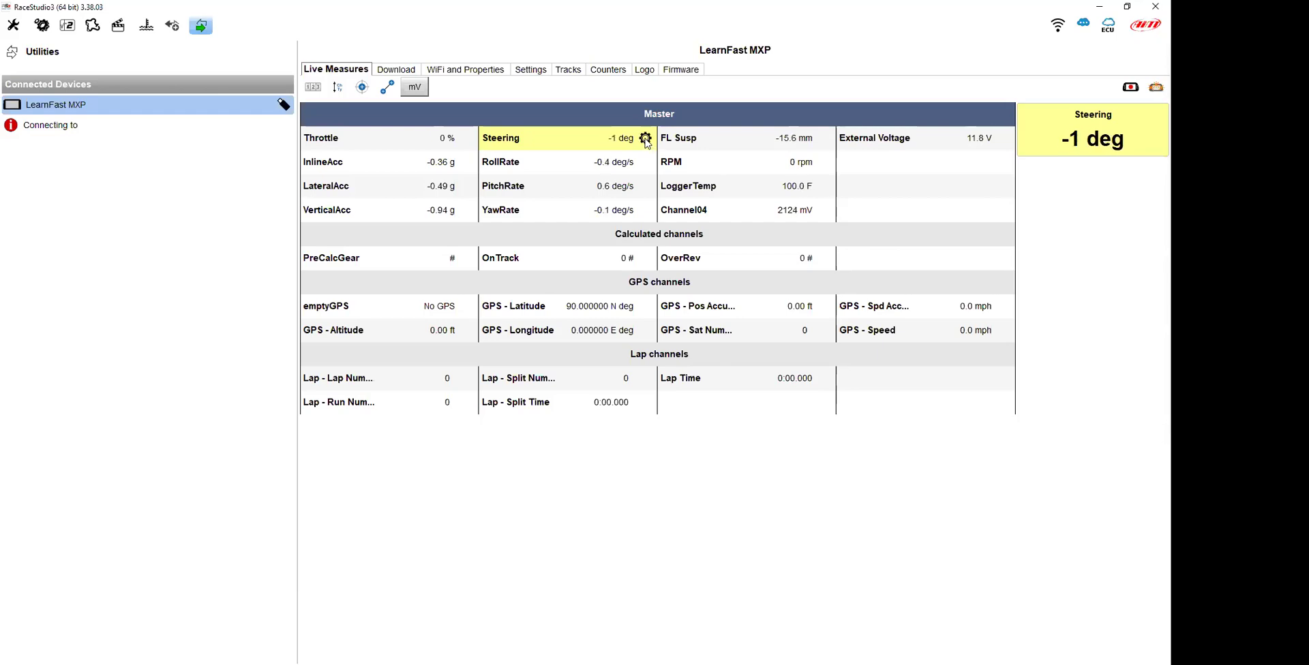
click(645, 139)
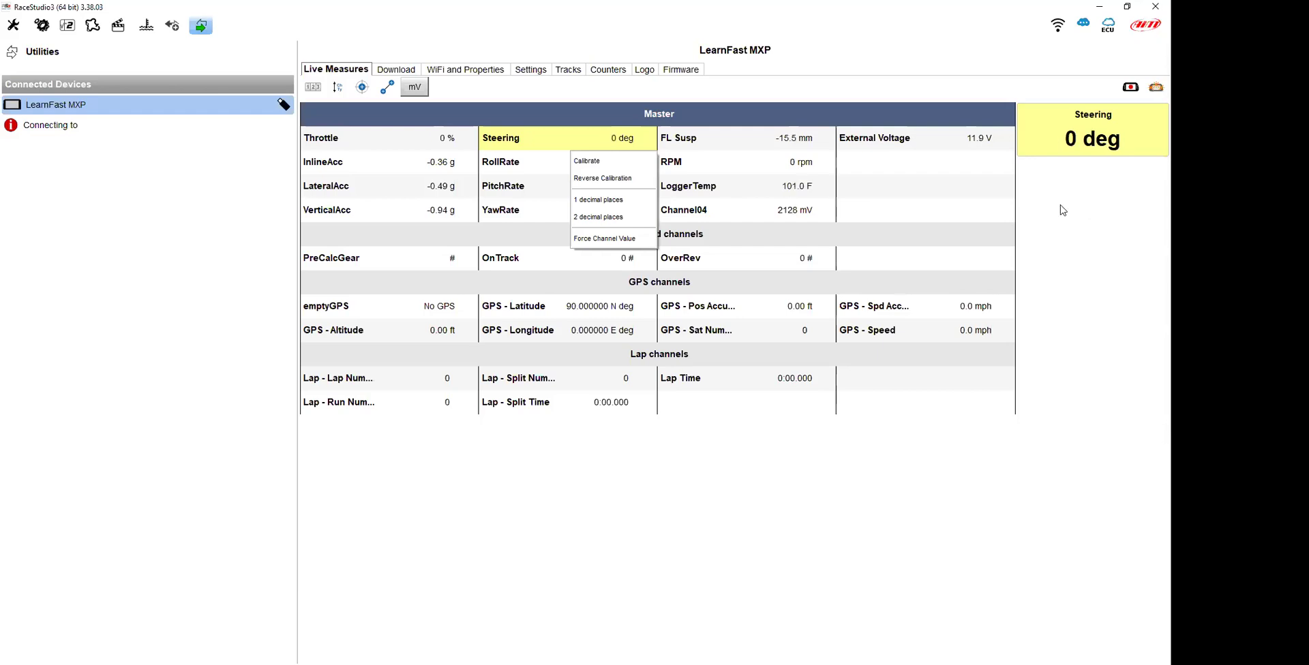
click(597, 164)
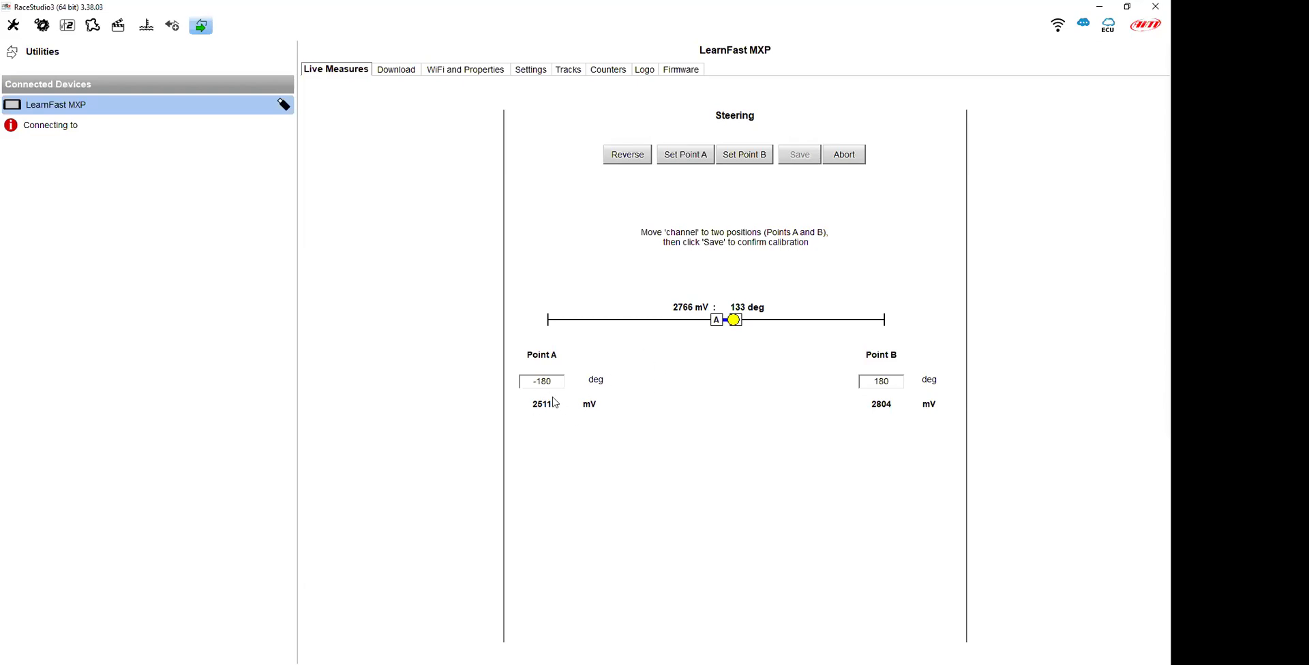
click(686, 160)
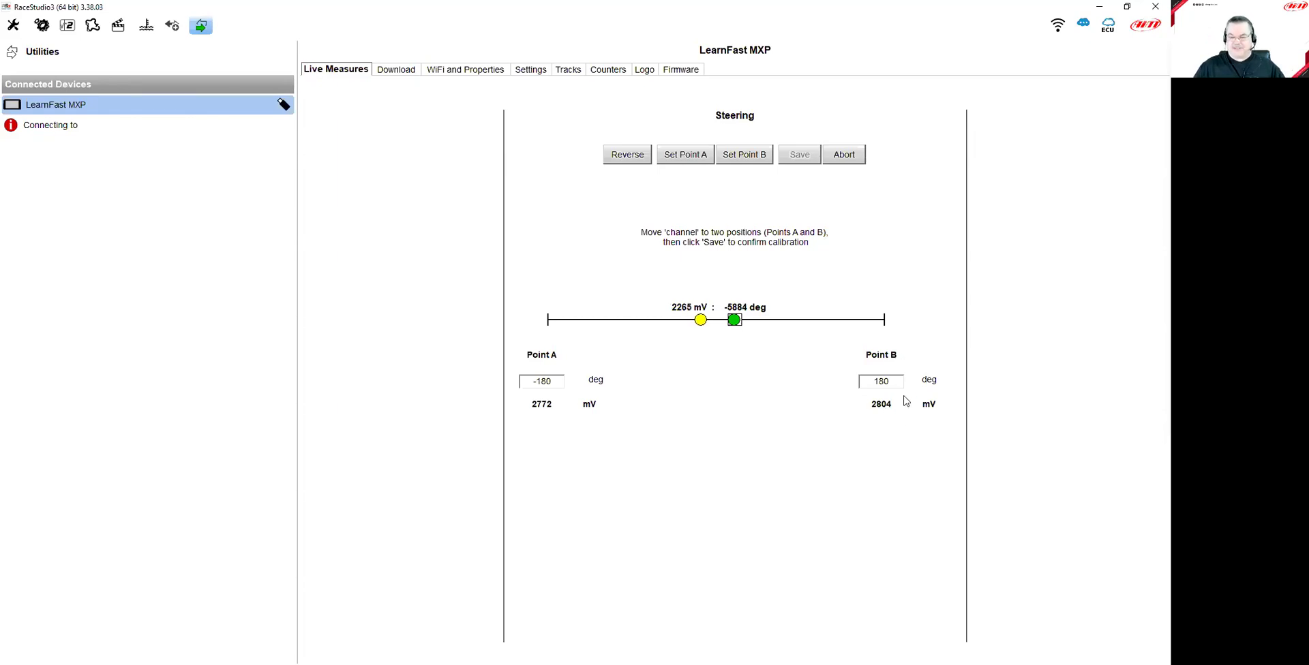
click(751, 161)
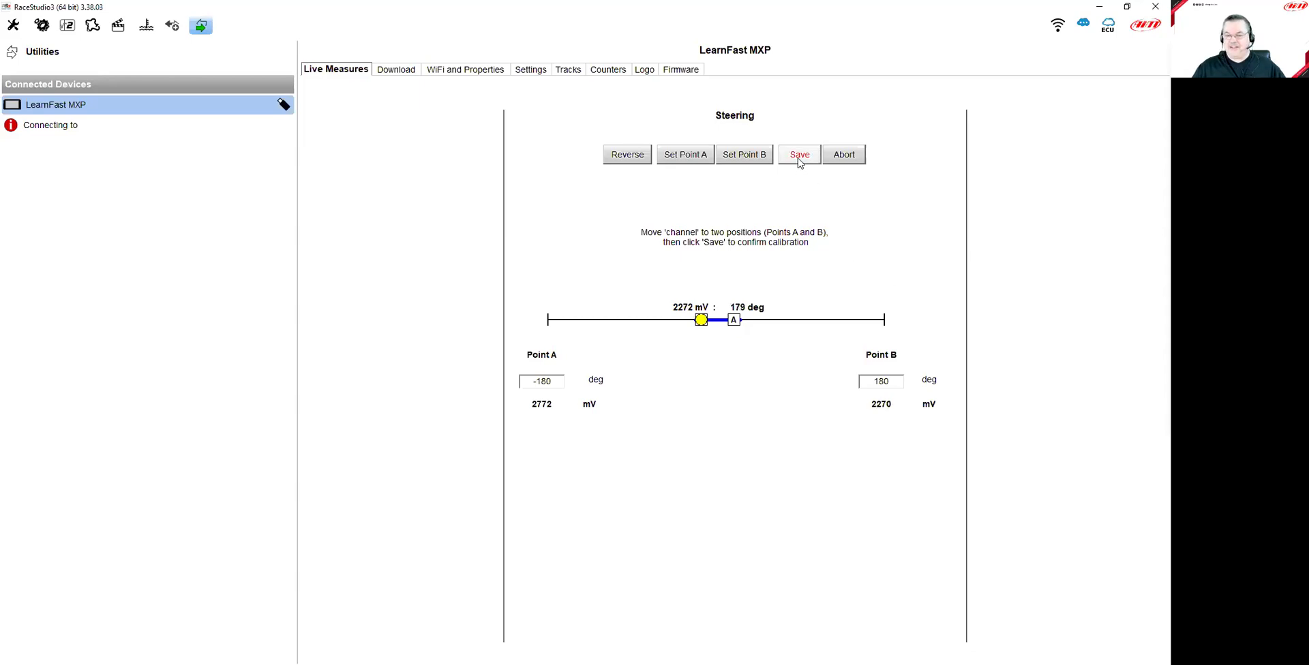
click(799, 158)
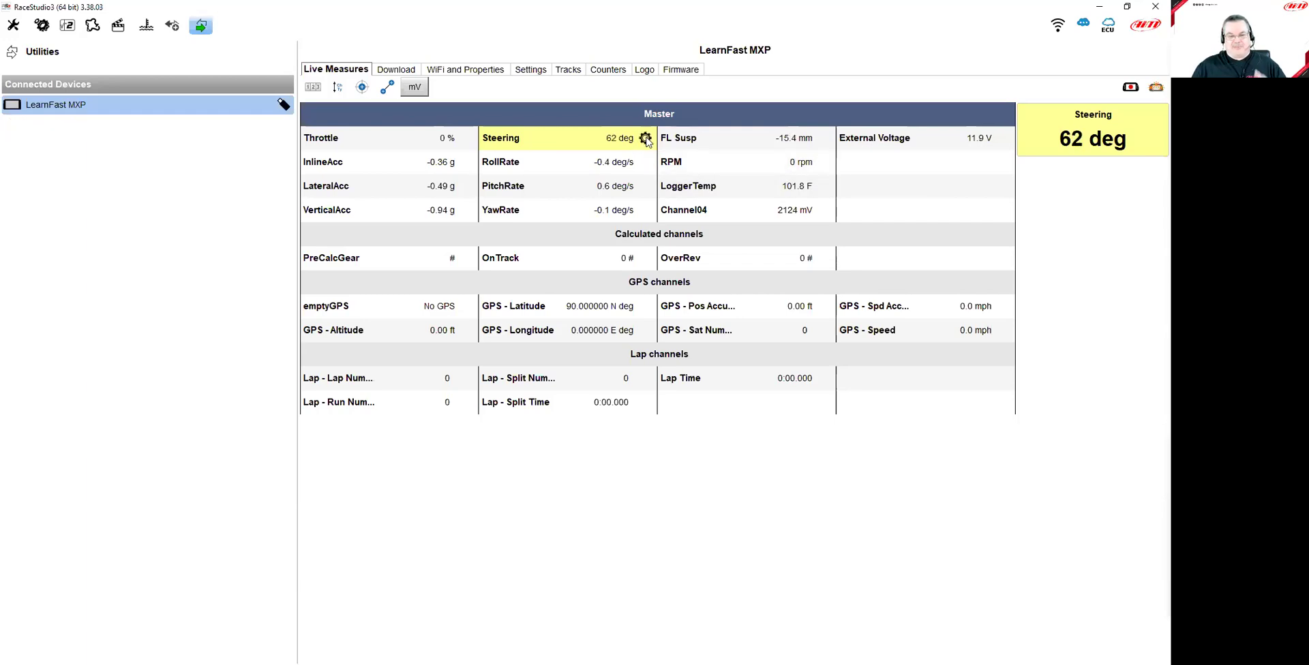
Reverse the Steering channel's calibration and reverse it back again
click(645, 138)
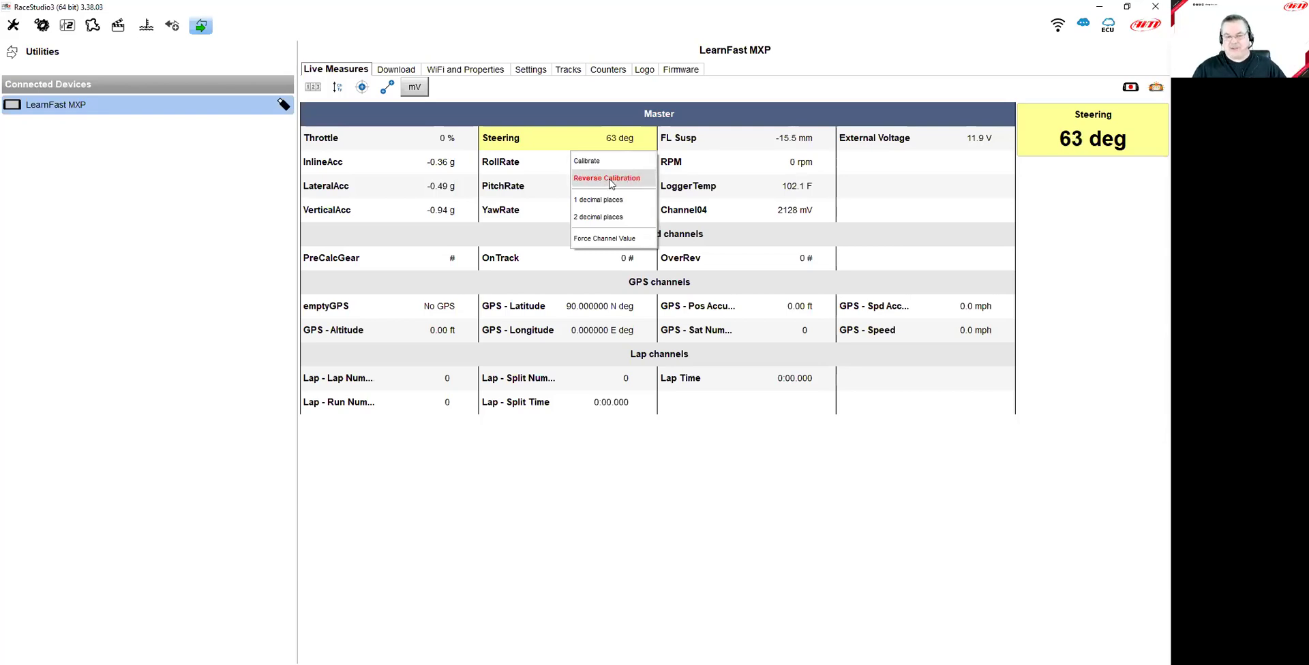
click(609, 180)
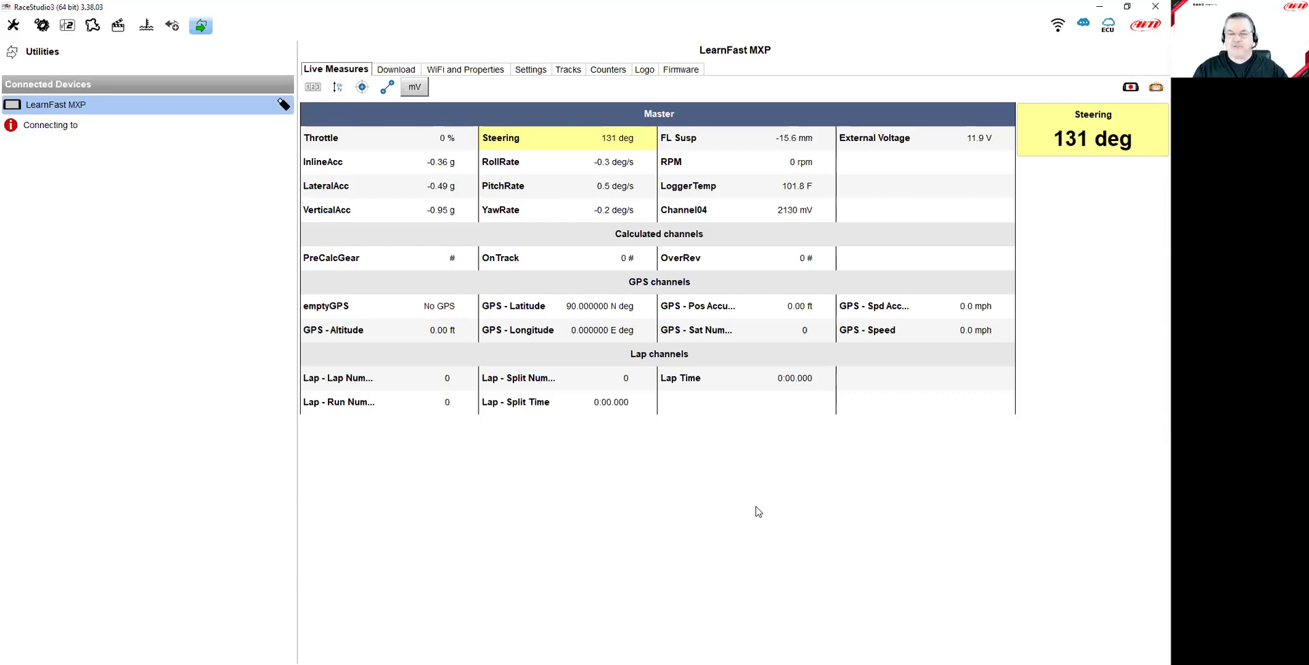
click(646, 139)
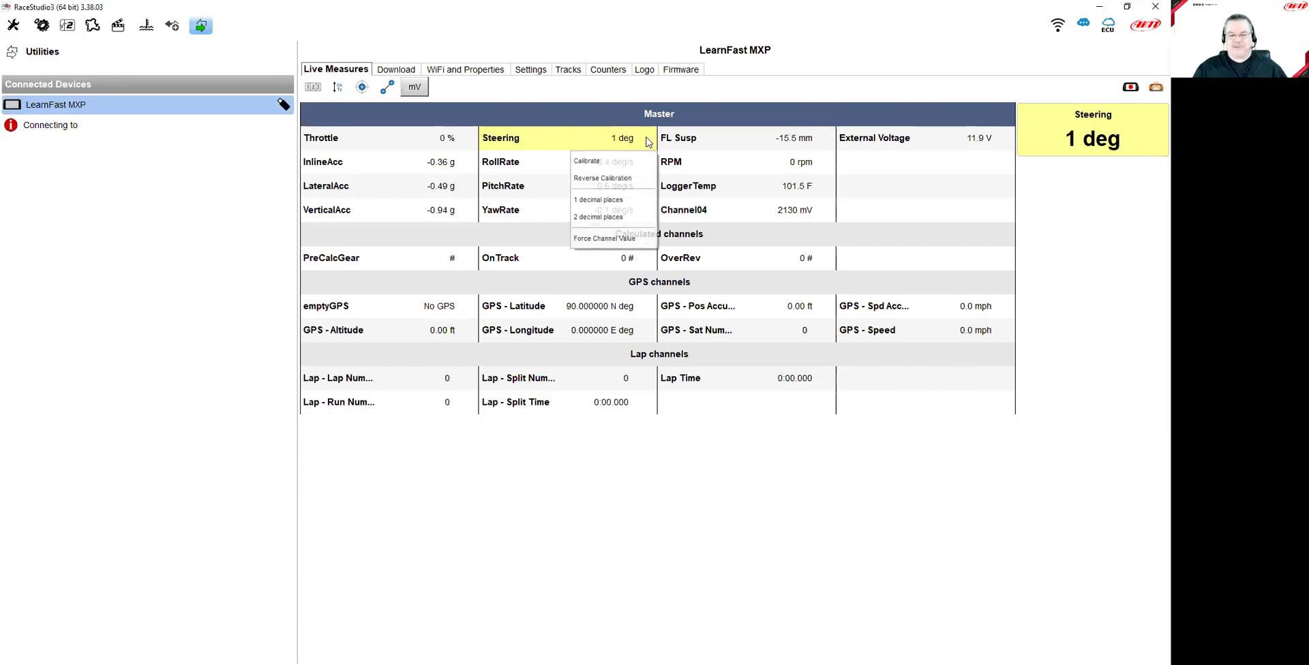
click(621, 179)
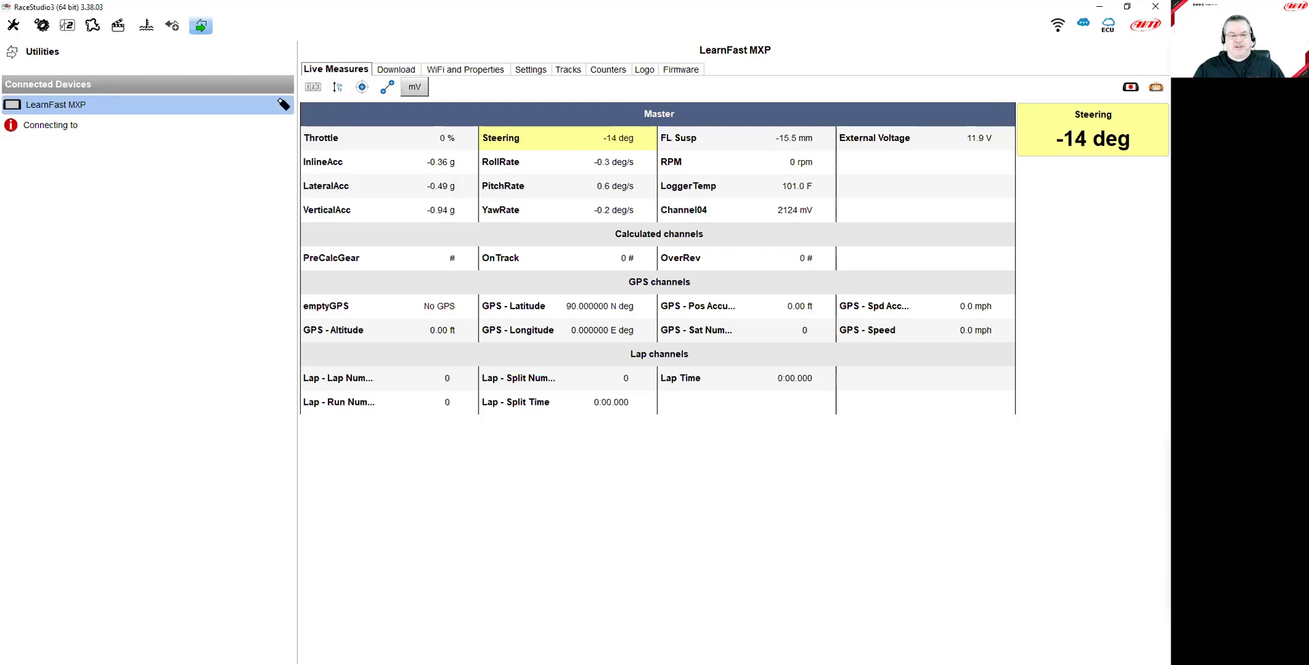
mouse_move(643, 140)
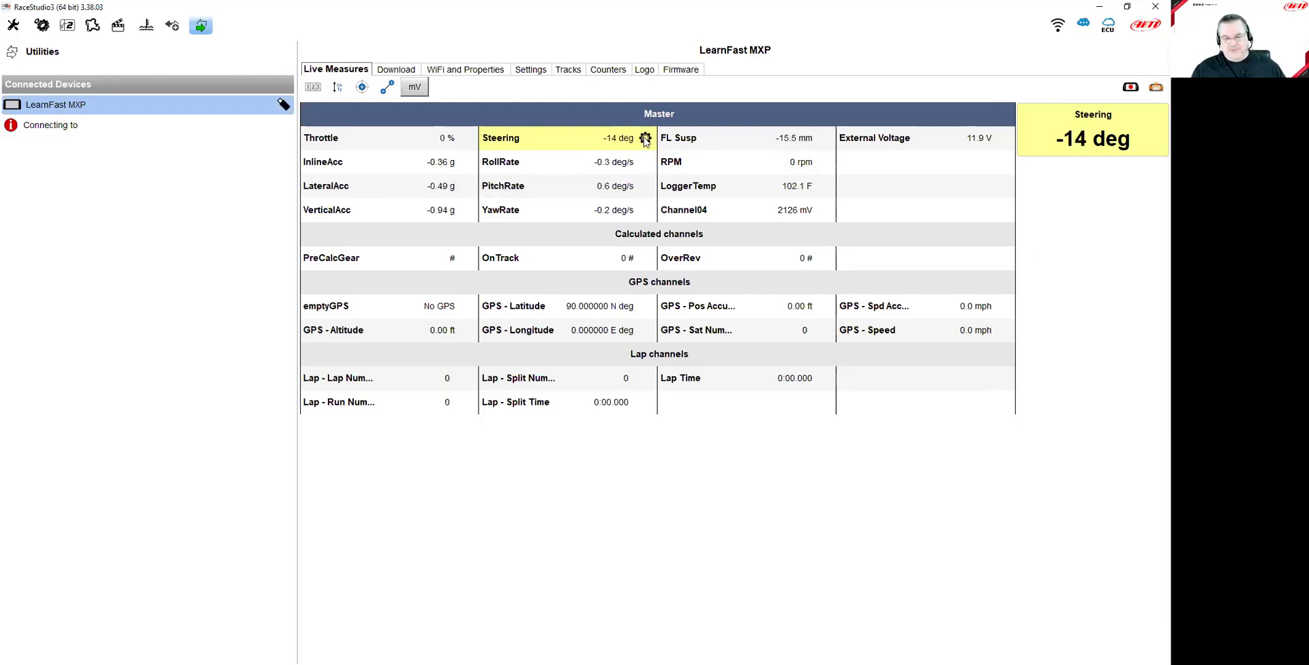
click(645, 140)
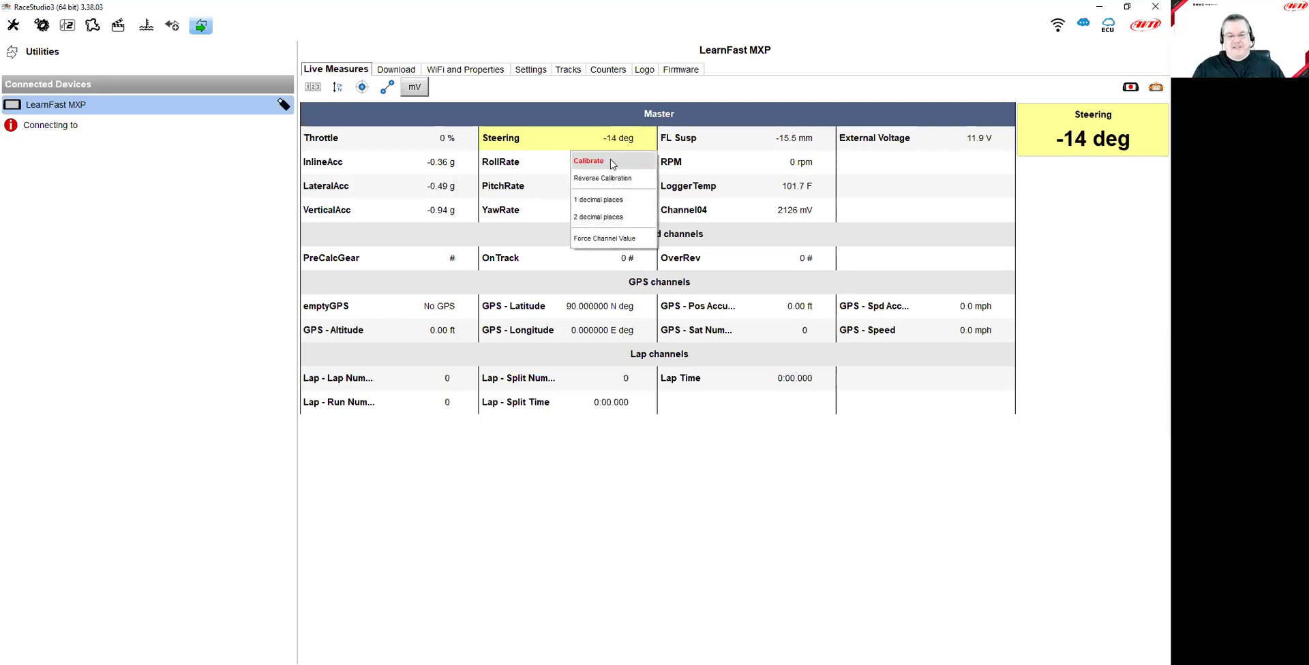
click(613, 164)
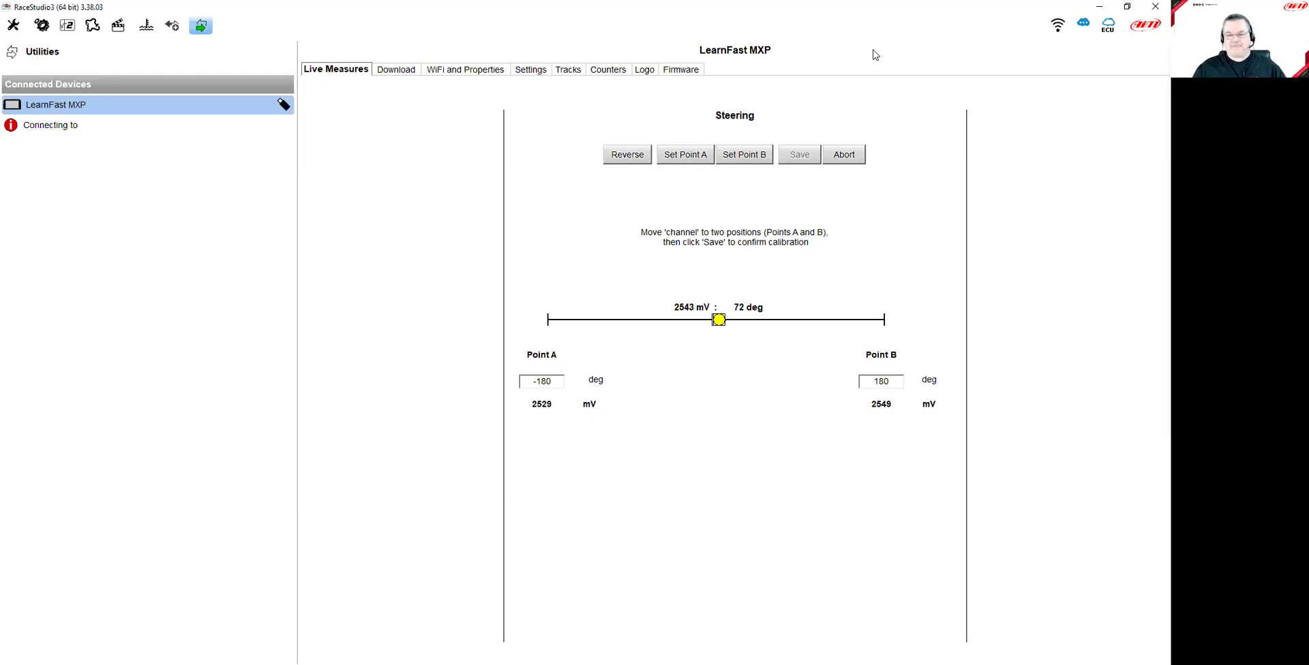
click(852, 158)
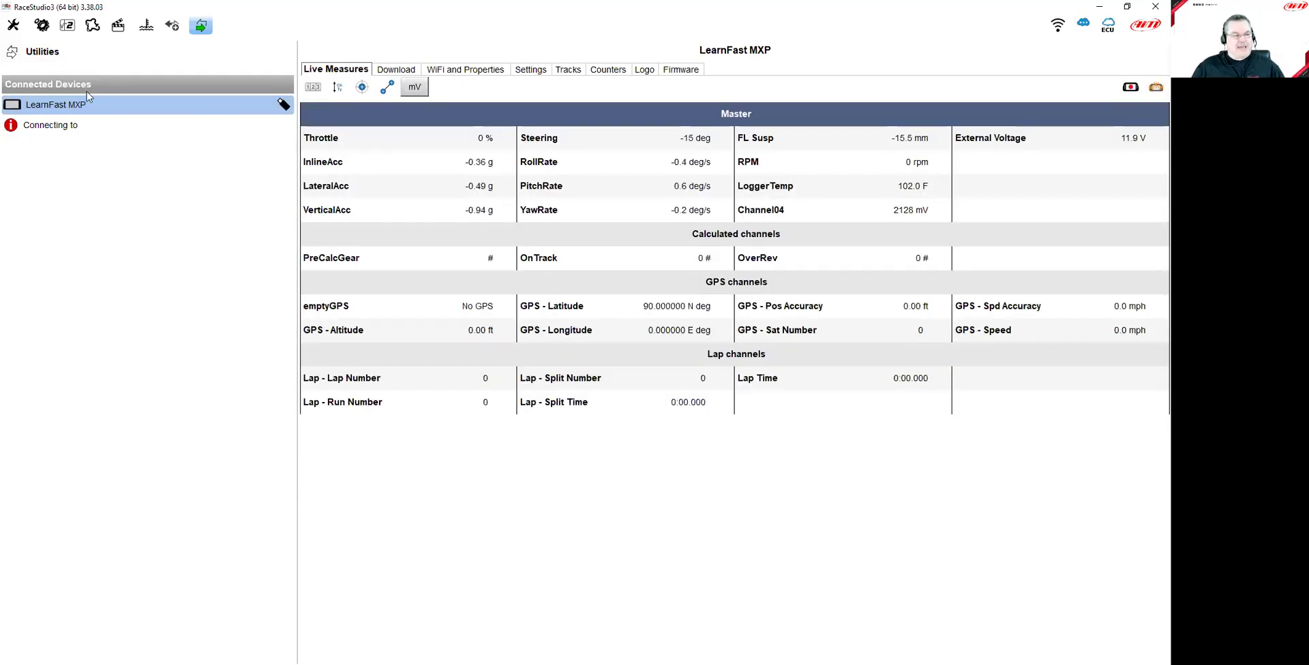
Review the Throttle channel's settings in the configuration without saving, and return to the device's live measures
click(42, 26)
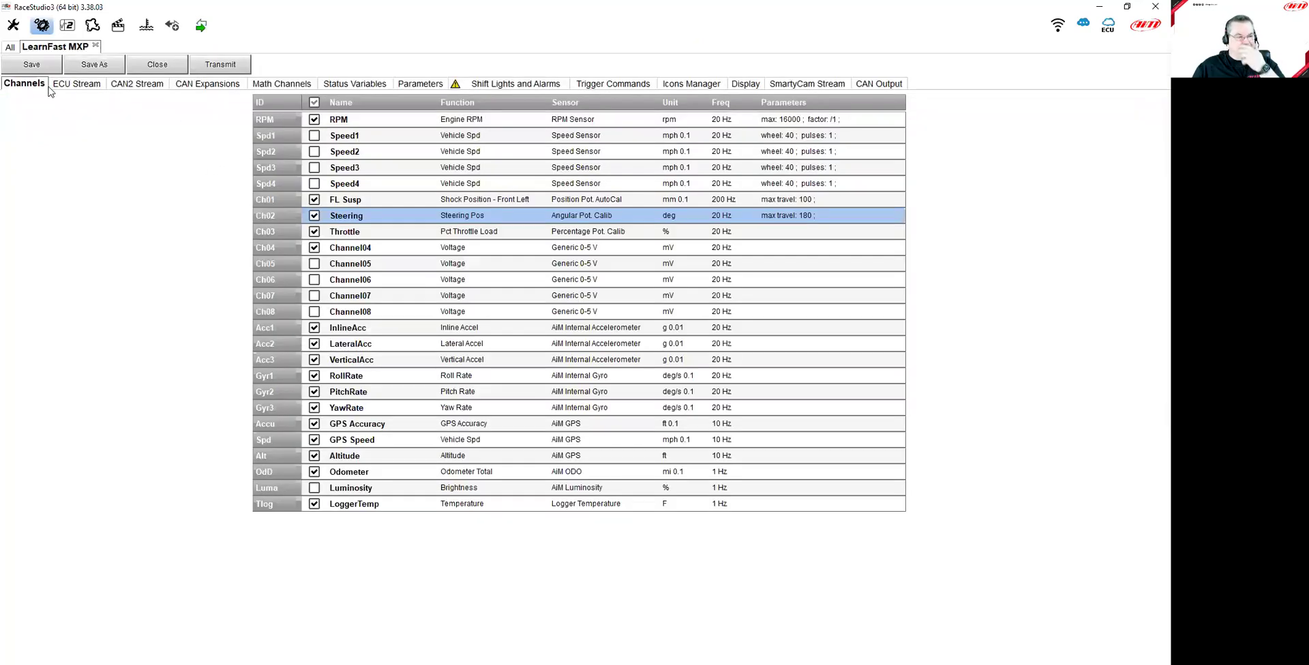
double_click(345, 235)
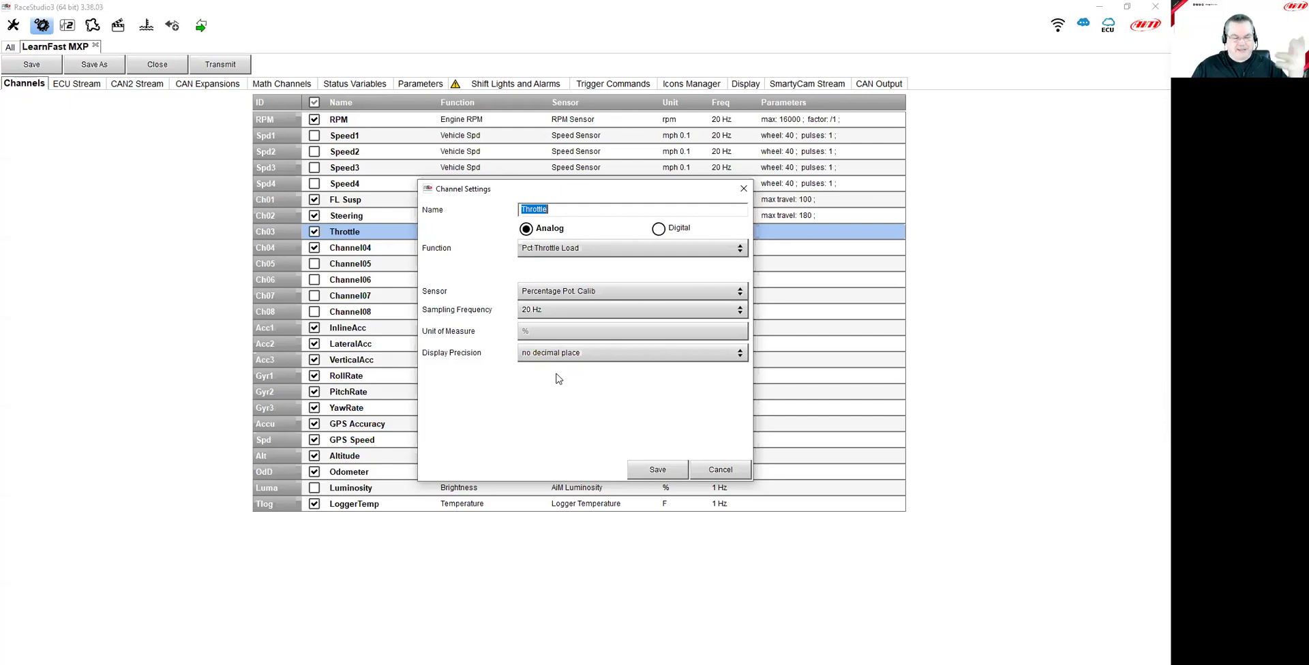
click(711, 470)
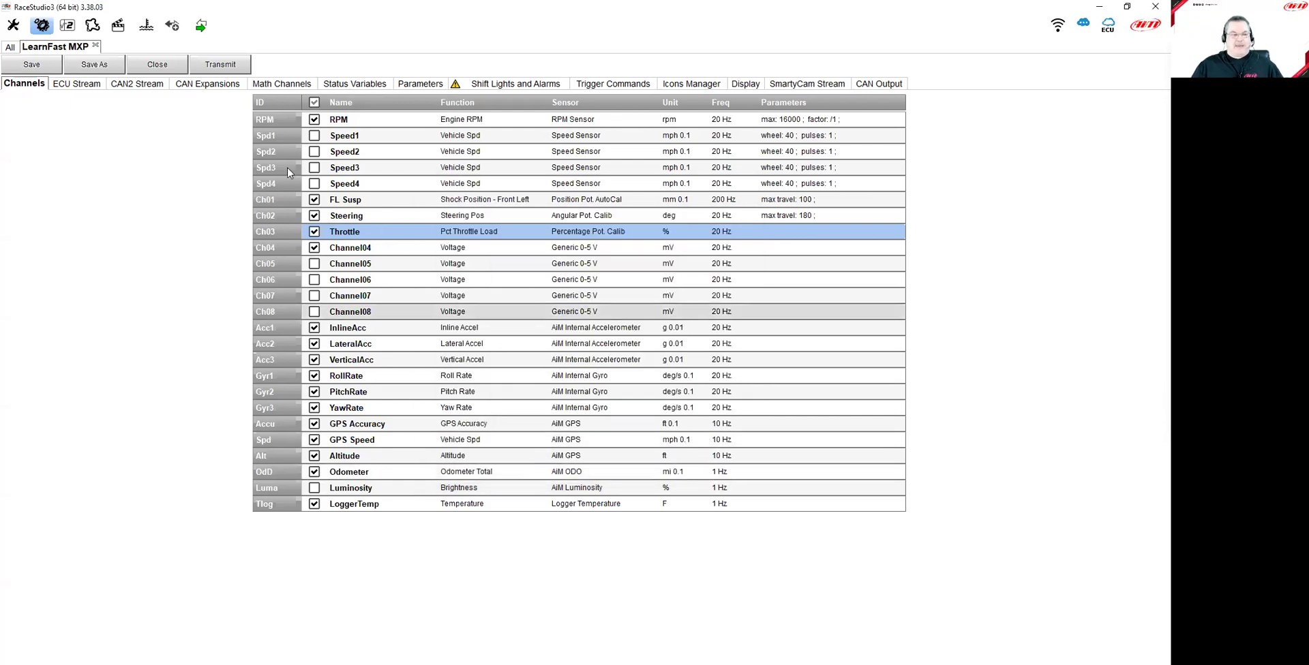
click(202, 27)
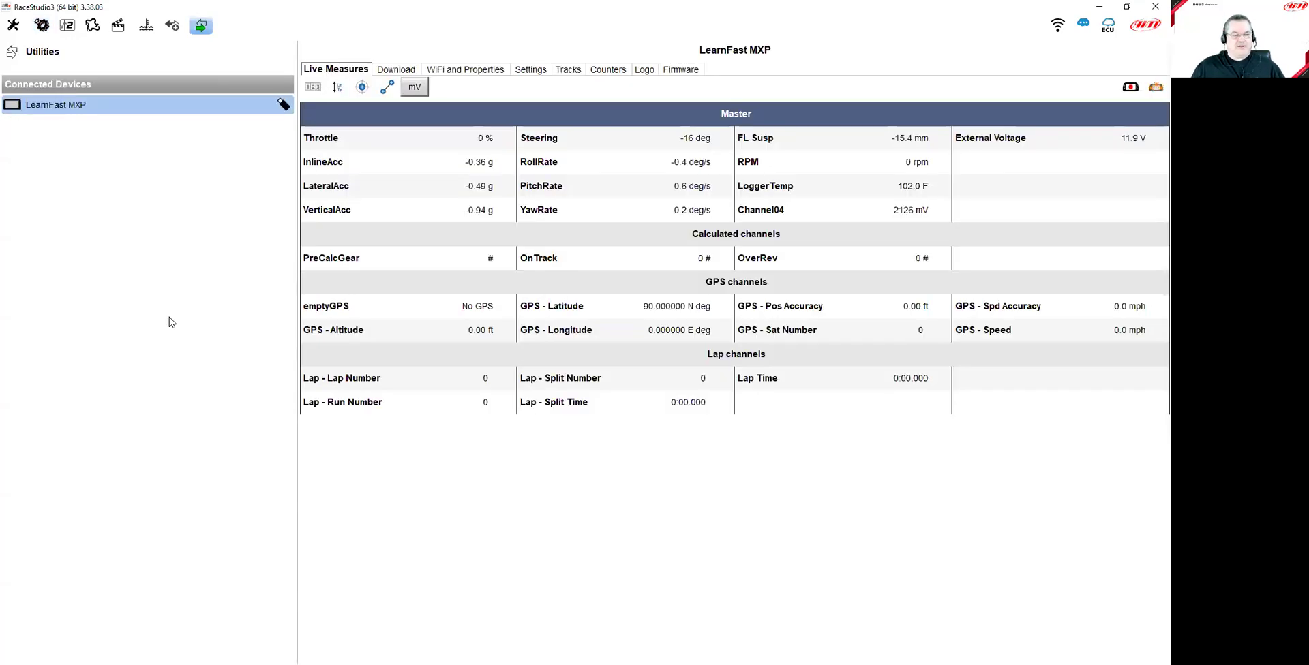
Highlight the Throttle channel and calibrate it by capturing Point A at 0 % and Point B at 100 %
click(350, 141)
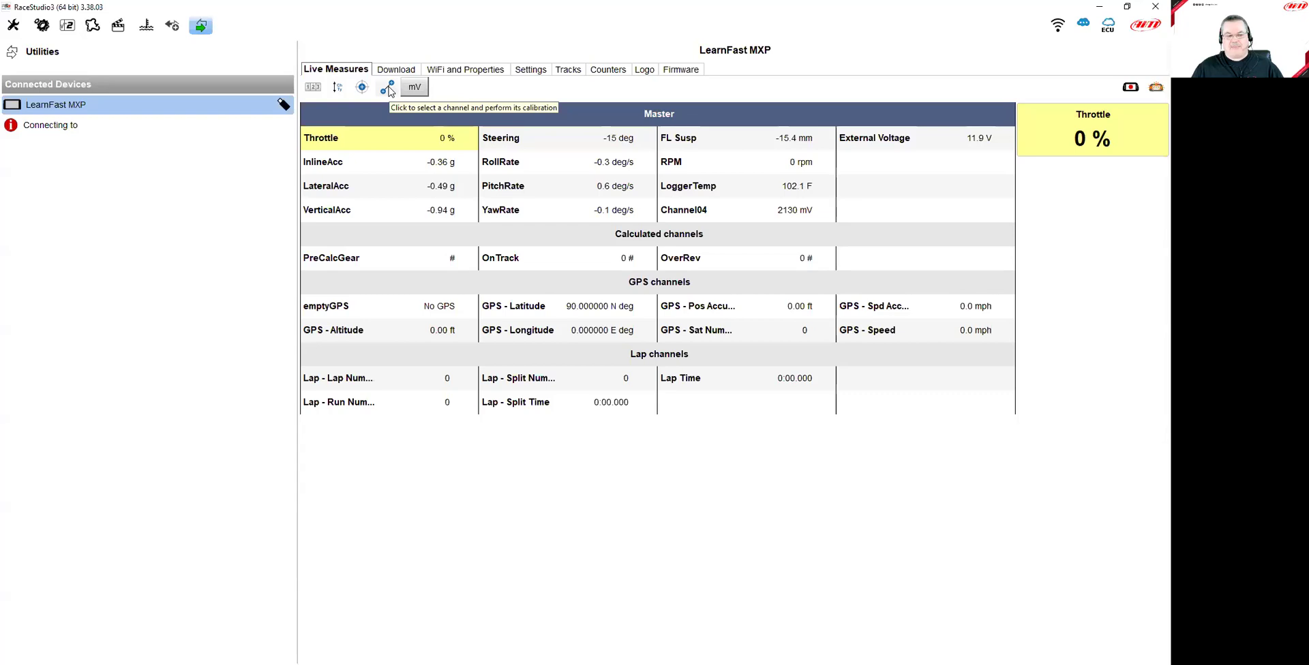
click(386, 89)
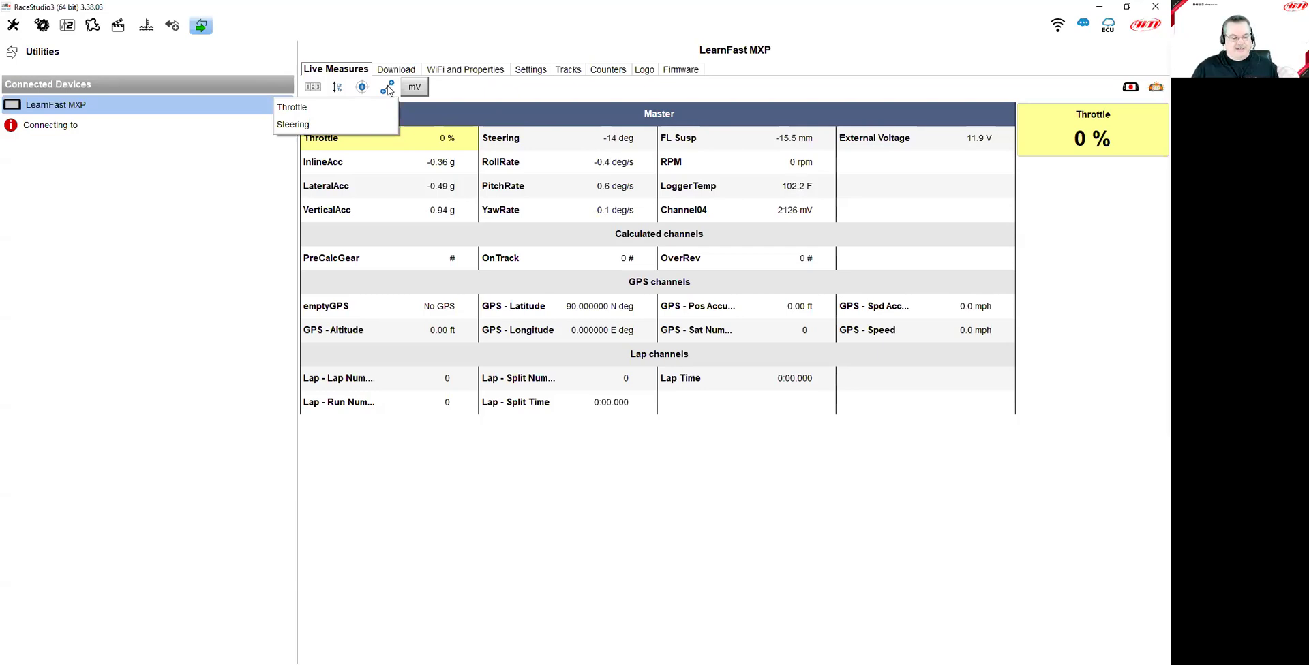
click(308, 110)
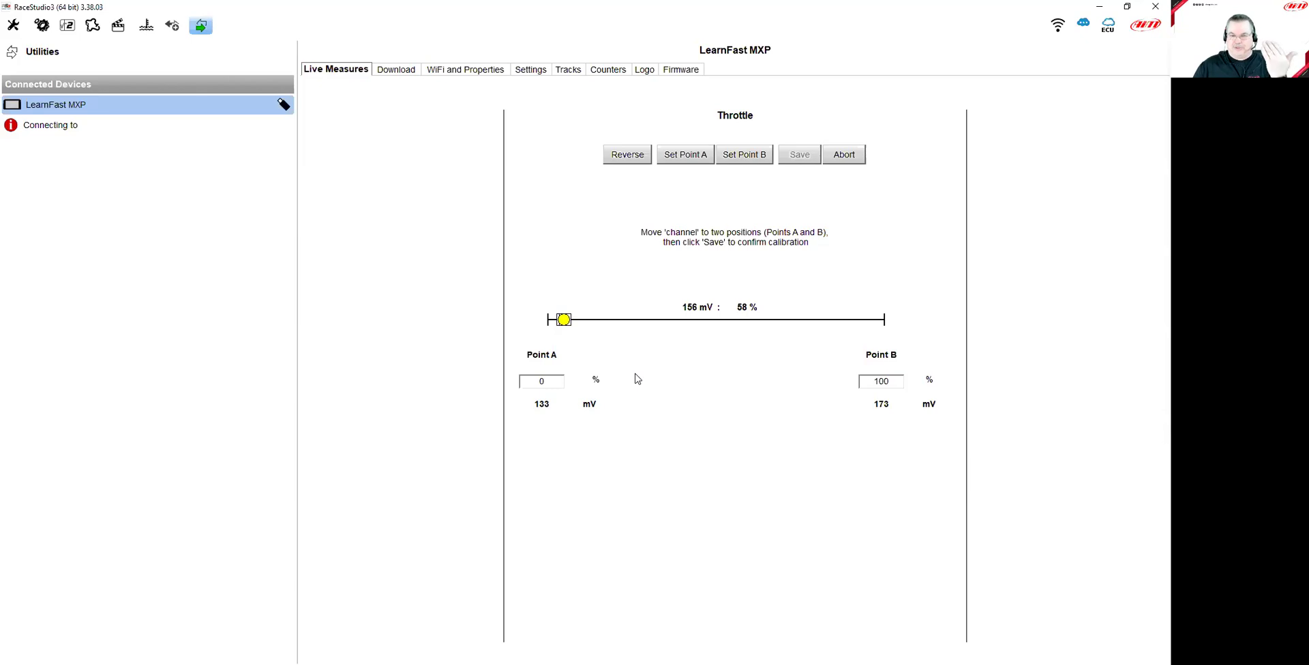
click(542, 383)
key(BackSpace)
text(0)
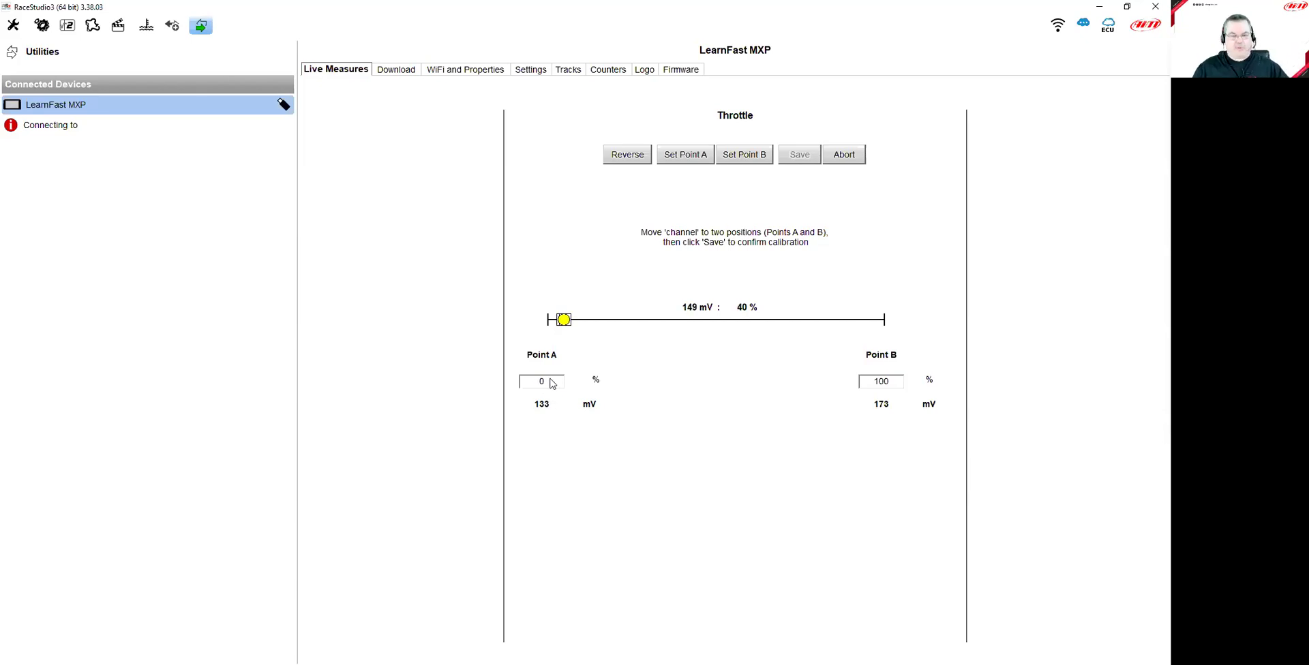
click(686, 159)
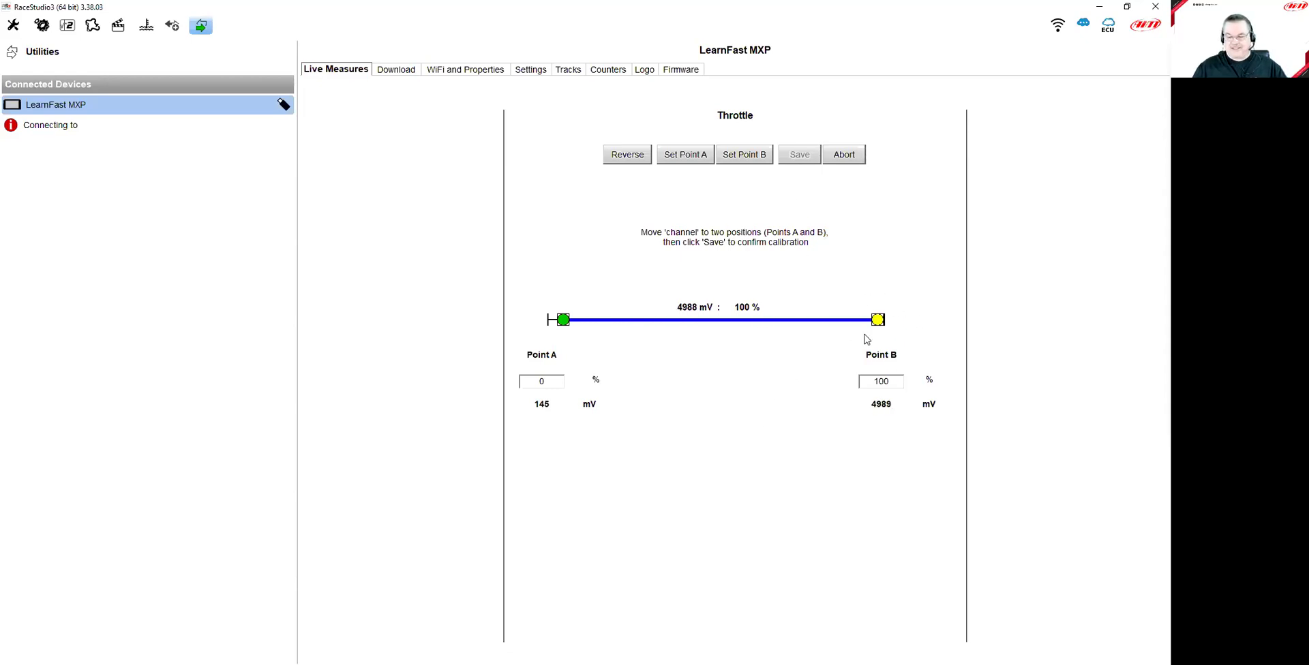
click(752, 158)
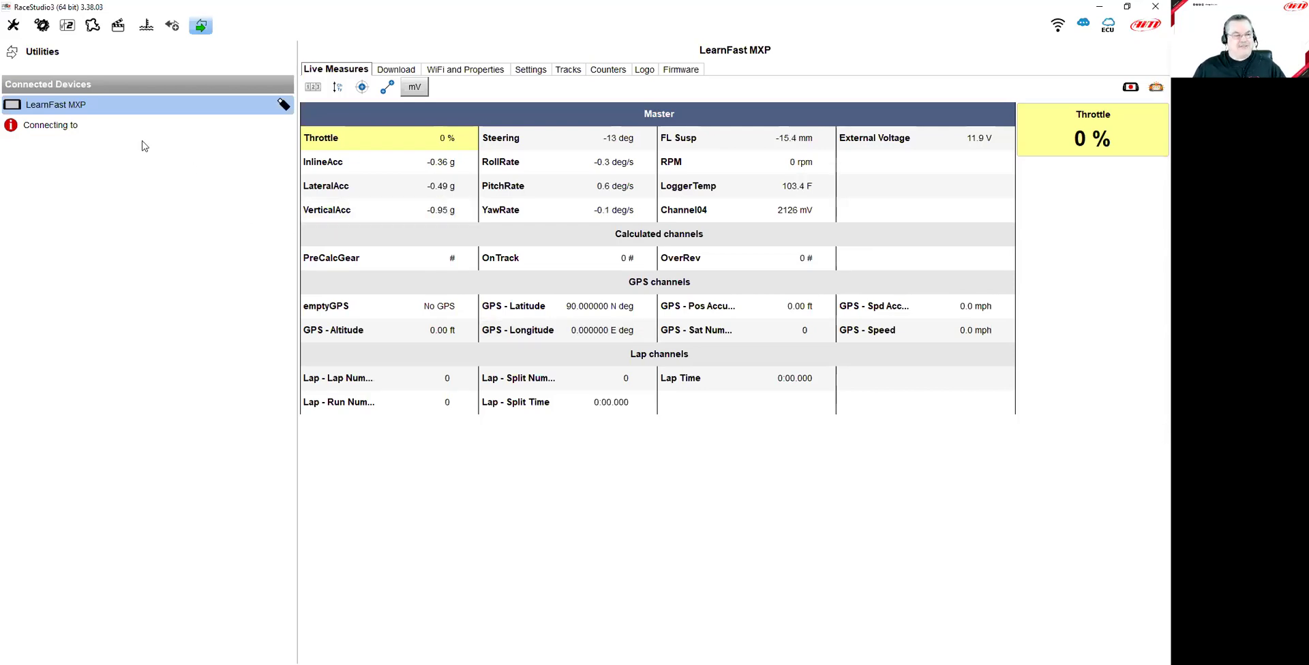
Open the FL Susp channel's settings in the configuration and review its function and position options without changing them
click(42, 26)
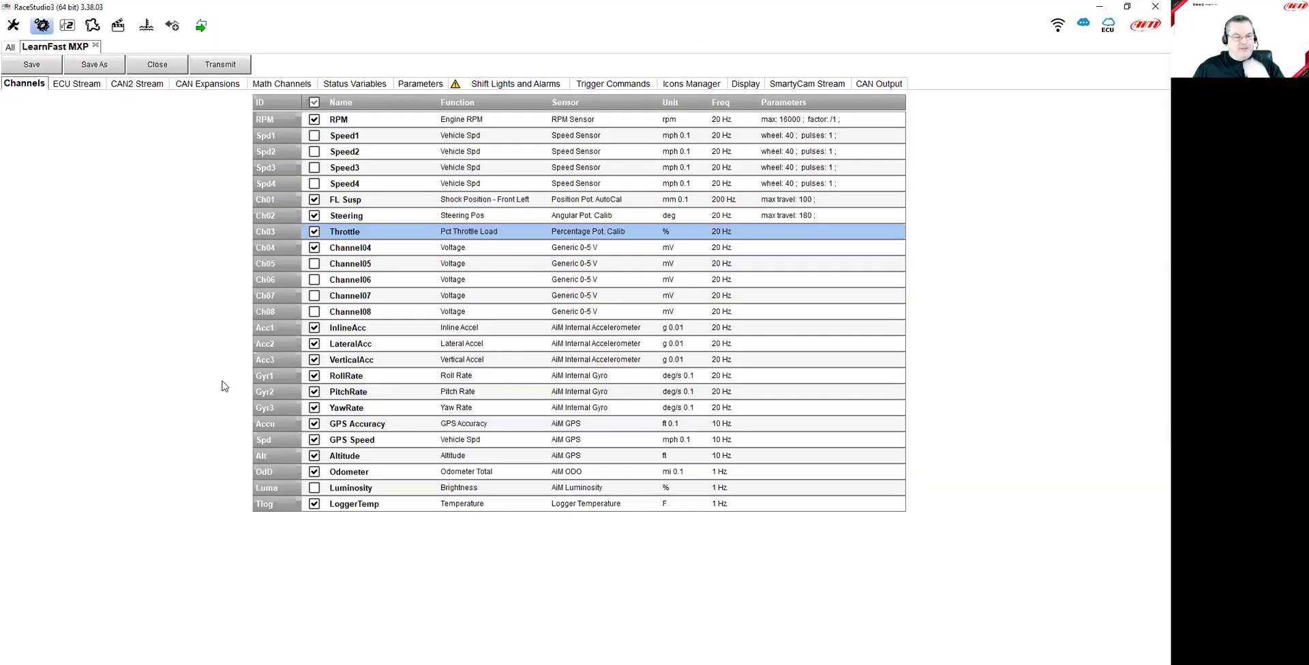
click(361, 205)
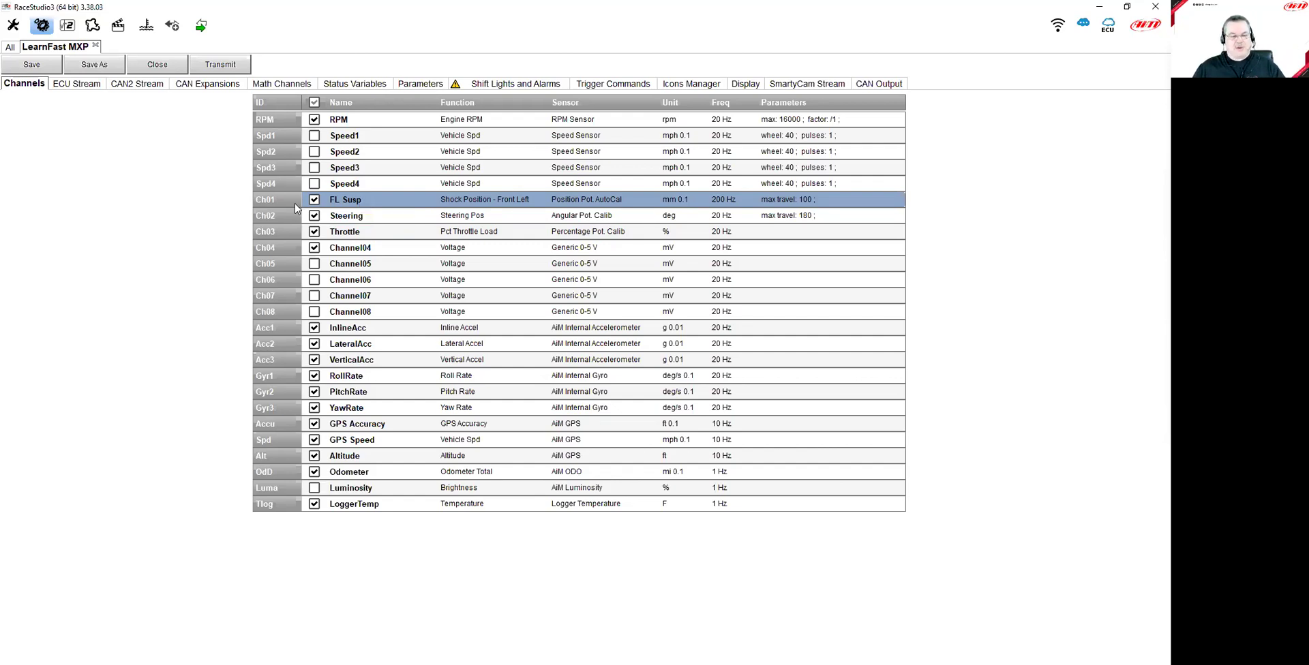
double_click(357, 202)
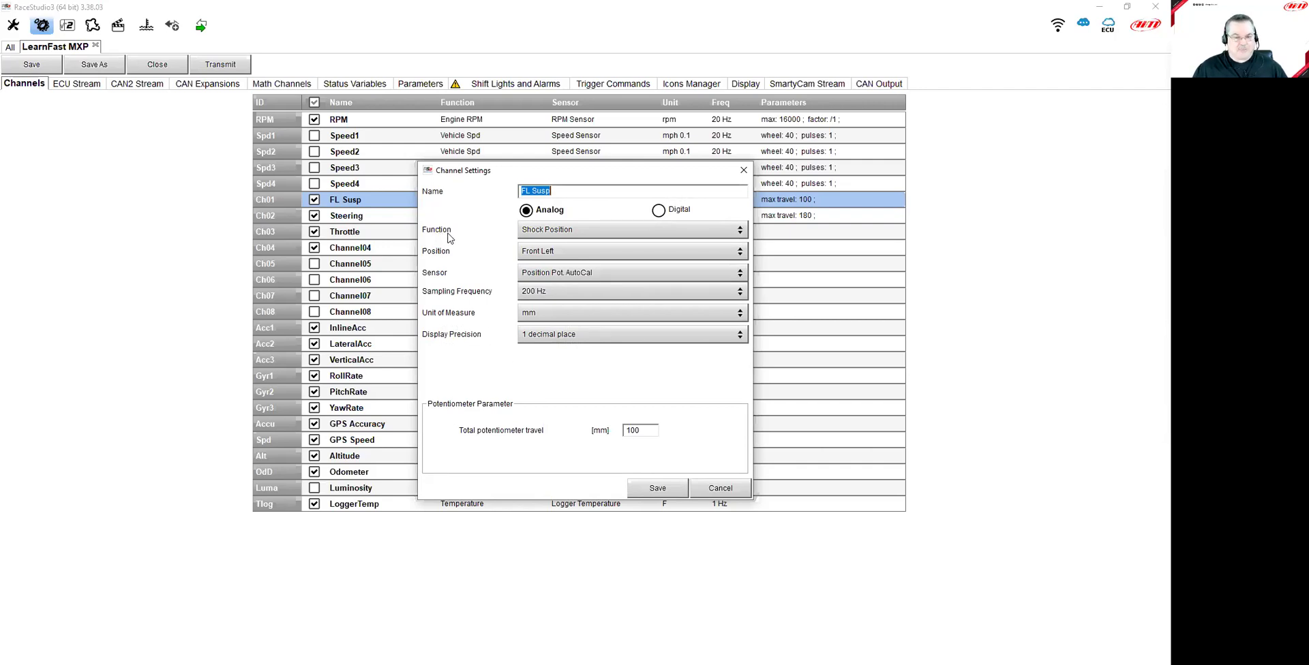
click(571, 232)
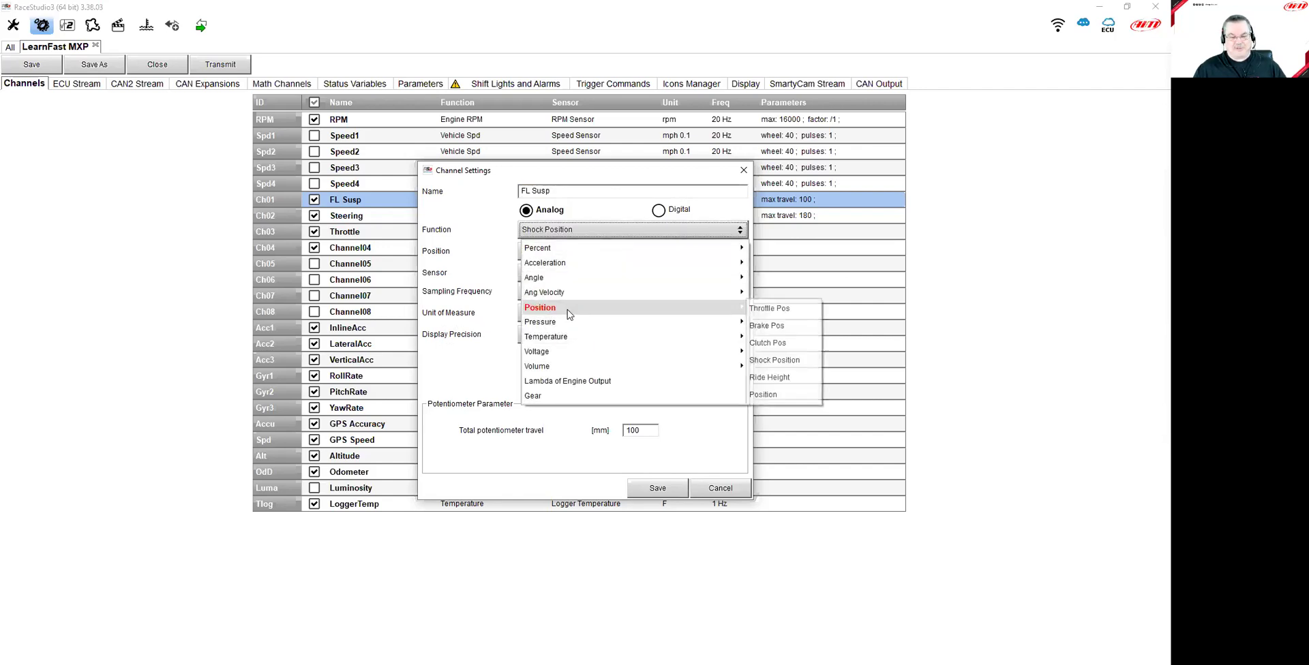
mouse_move(736, 313)
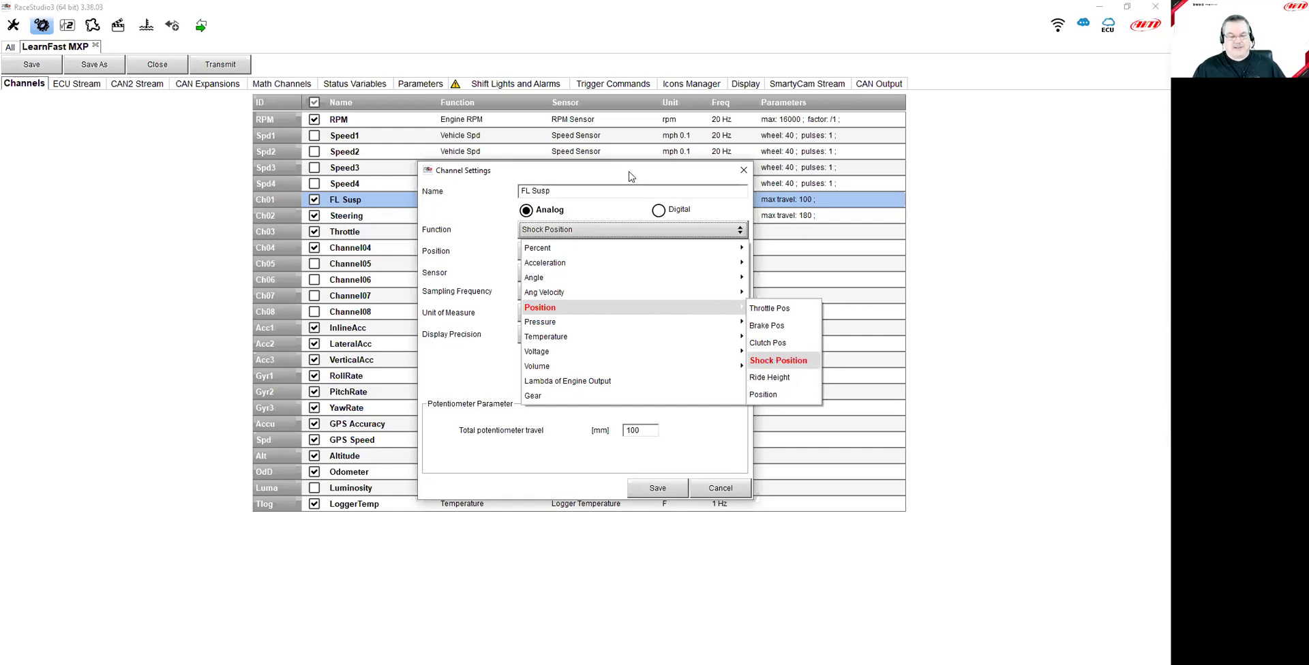
click(561, 230)
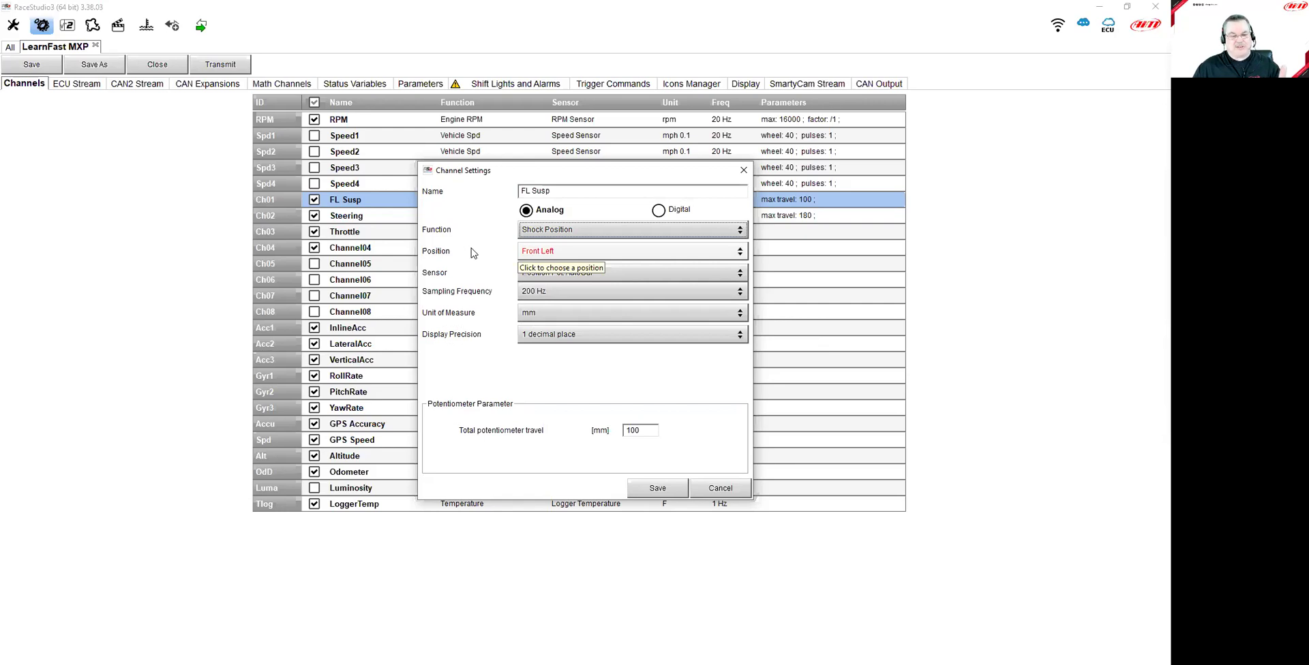
click(634, 257)
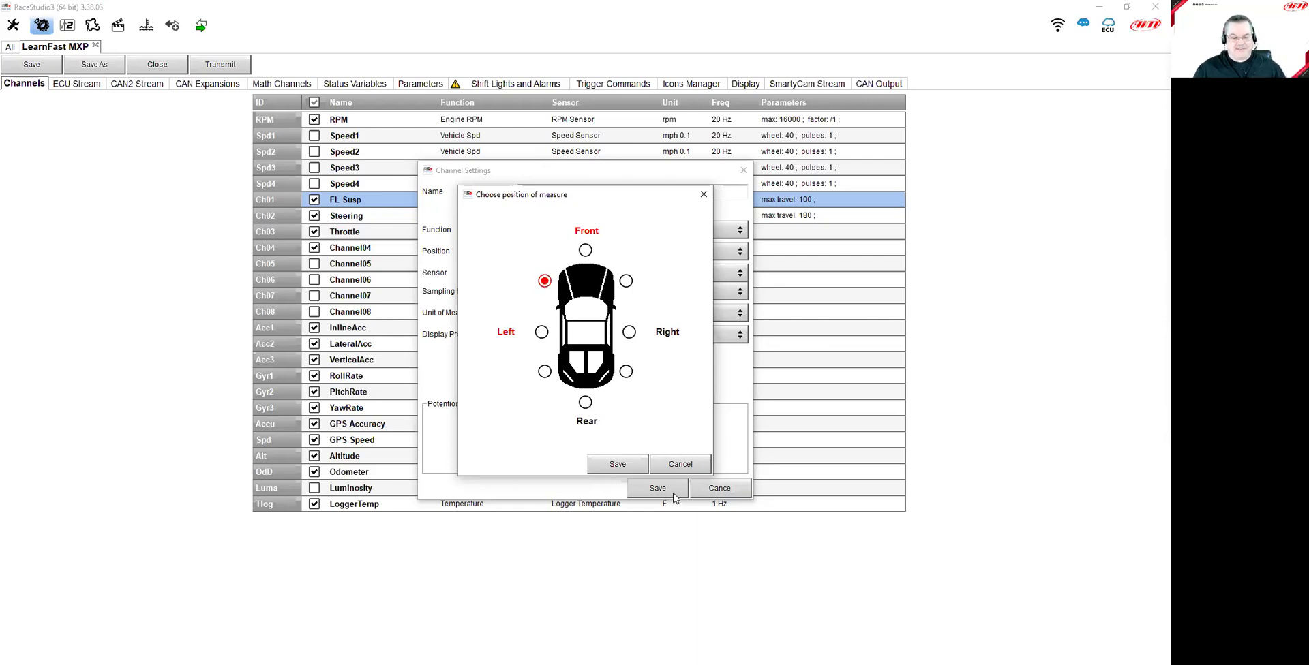
click(681, 465)
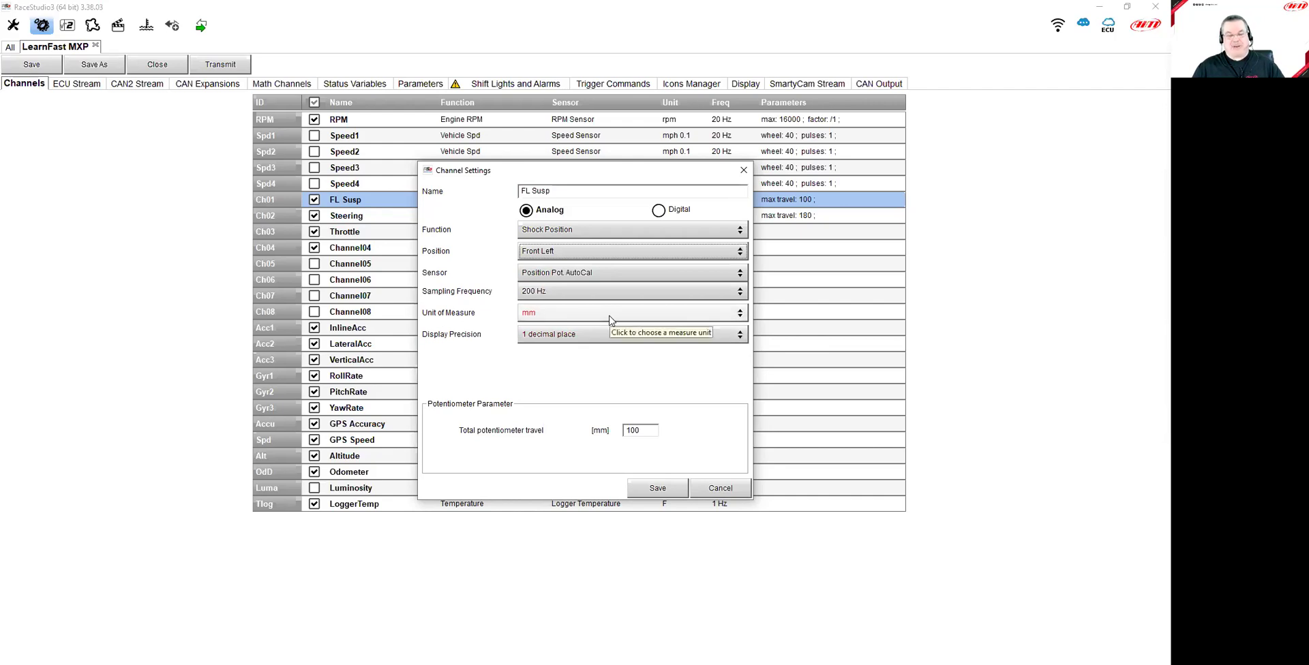
Set the FL Susp channel's unit of measure to mm and display precision to 1 decimal place, and save the channel settings
click(554, 317)
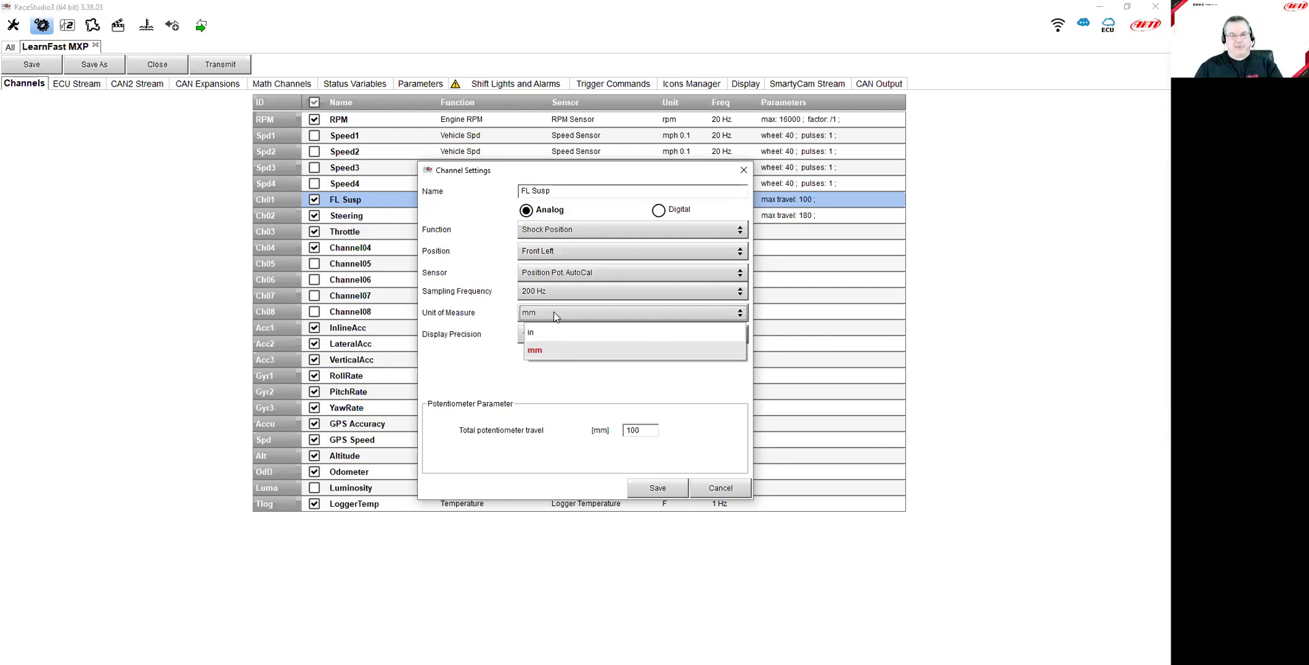
click(538, 357)
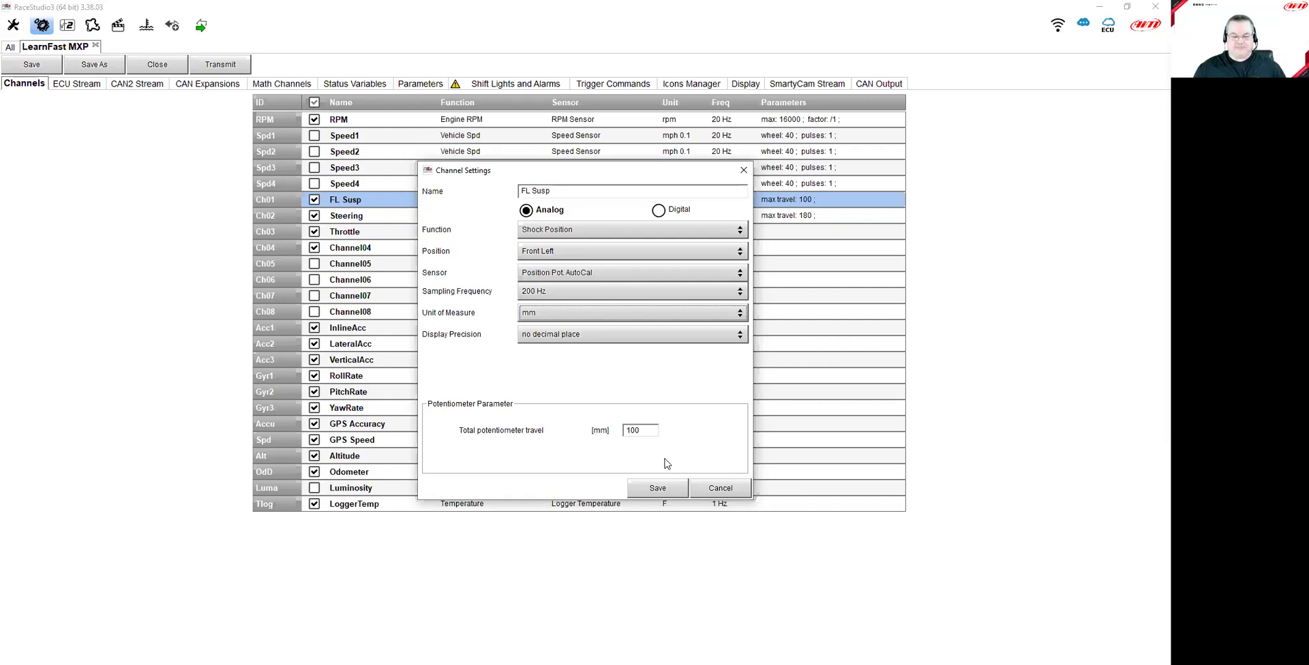
click(550, 340)
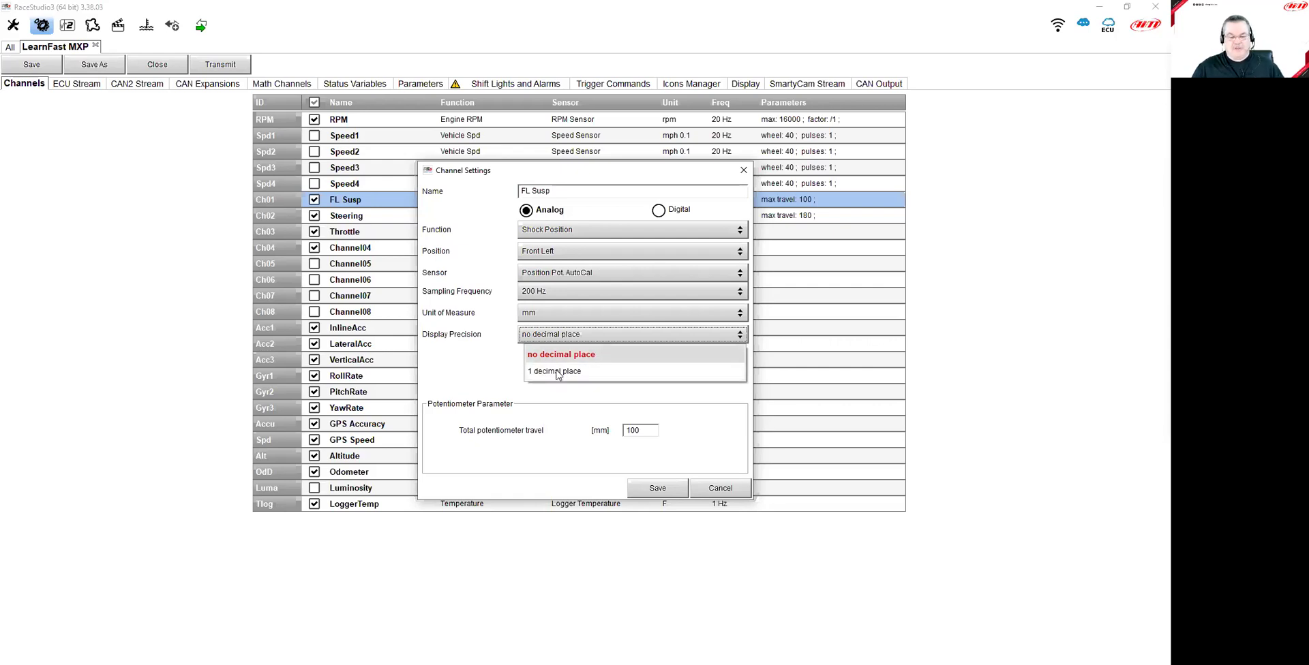
click(557, 372)
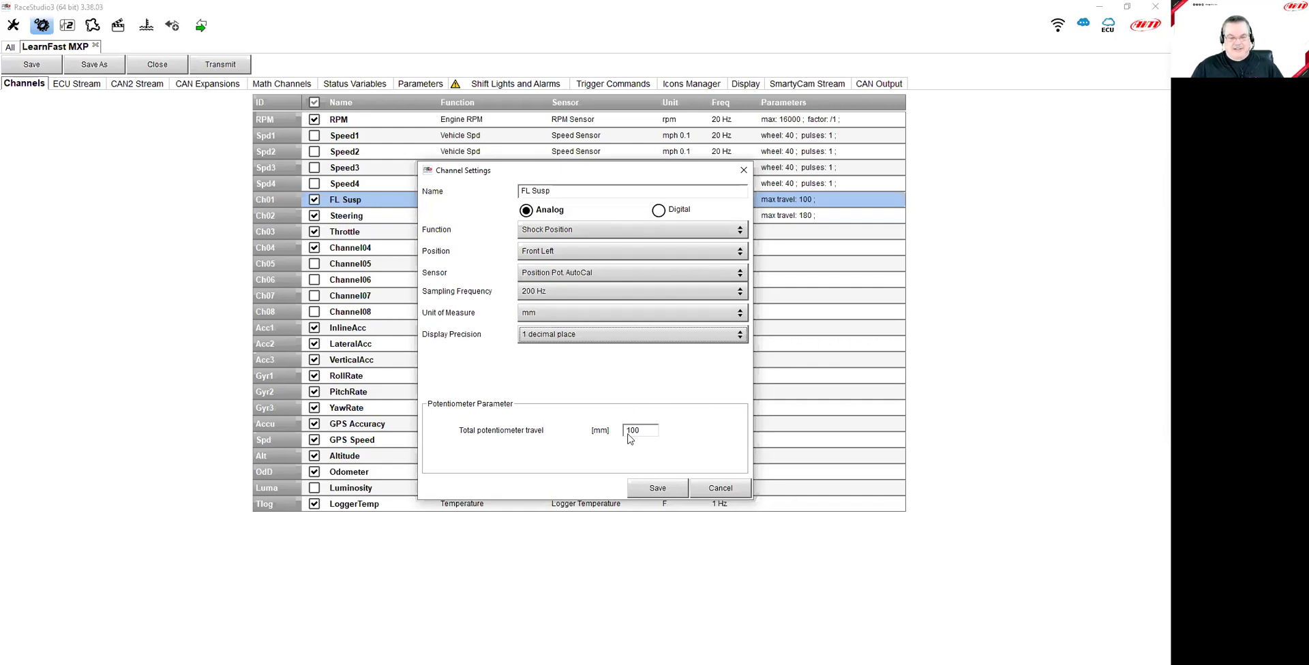
click(657, 488)
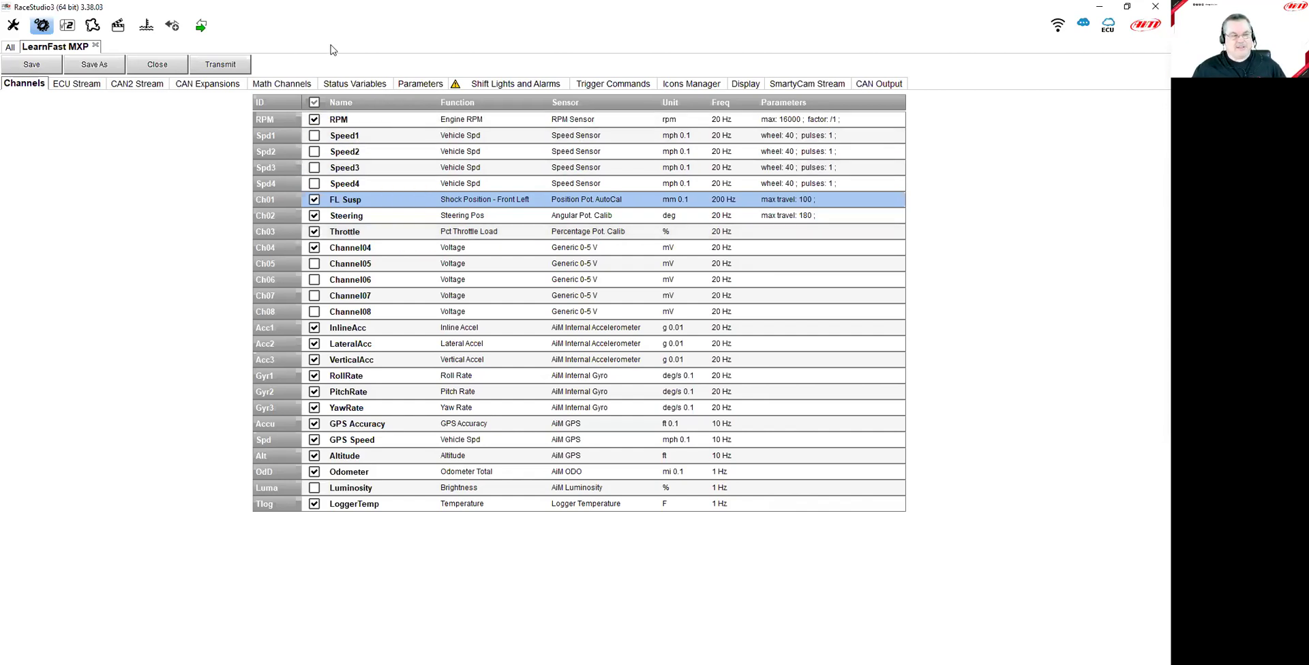
Return to the connected device's live measures and highlight the FL Susp channel for enlarged display
click(206, 27)
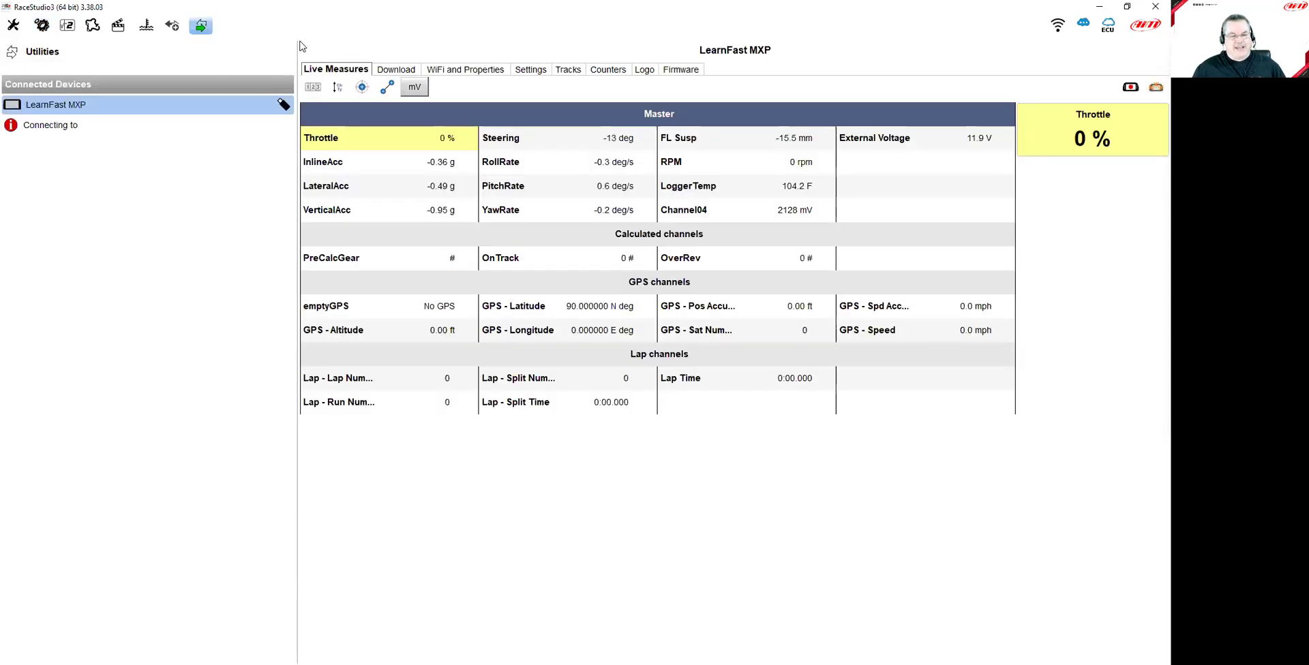
click(724, 143)
click(411, 135)
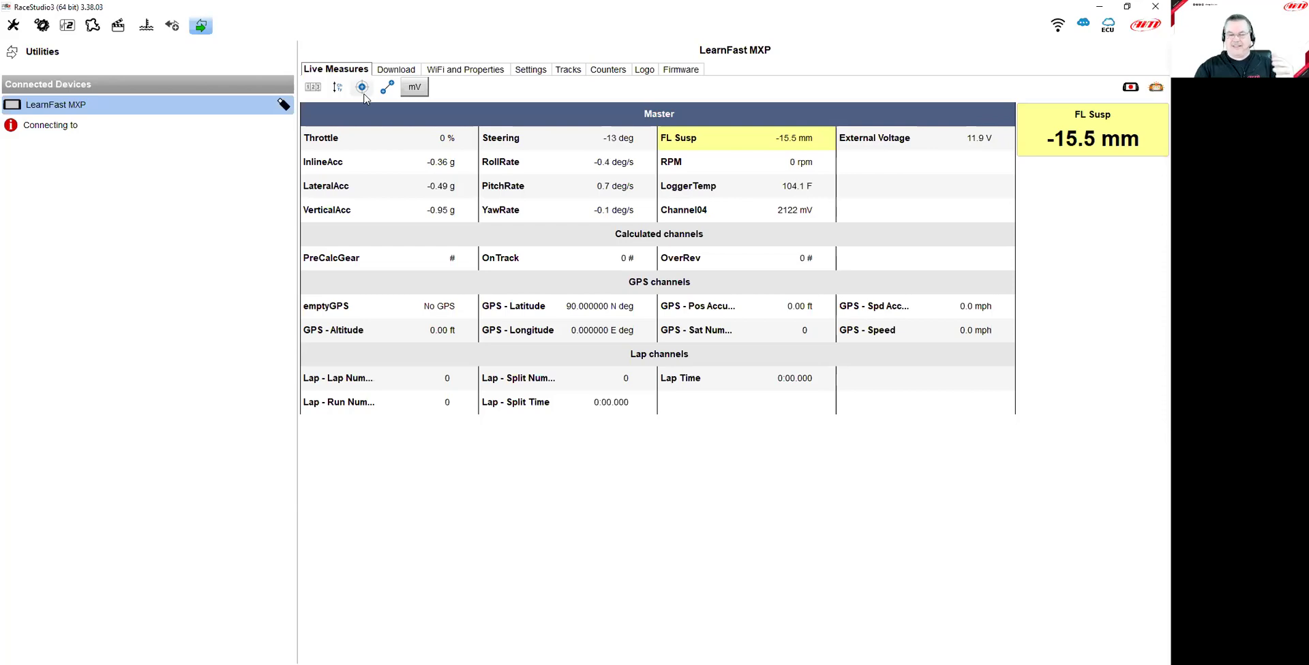
Autocalibrate all listed channels, including FL Susp, the accelerometers and the gyros, and return to the live measures
click(362, 89)
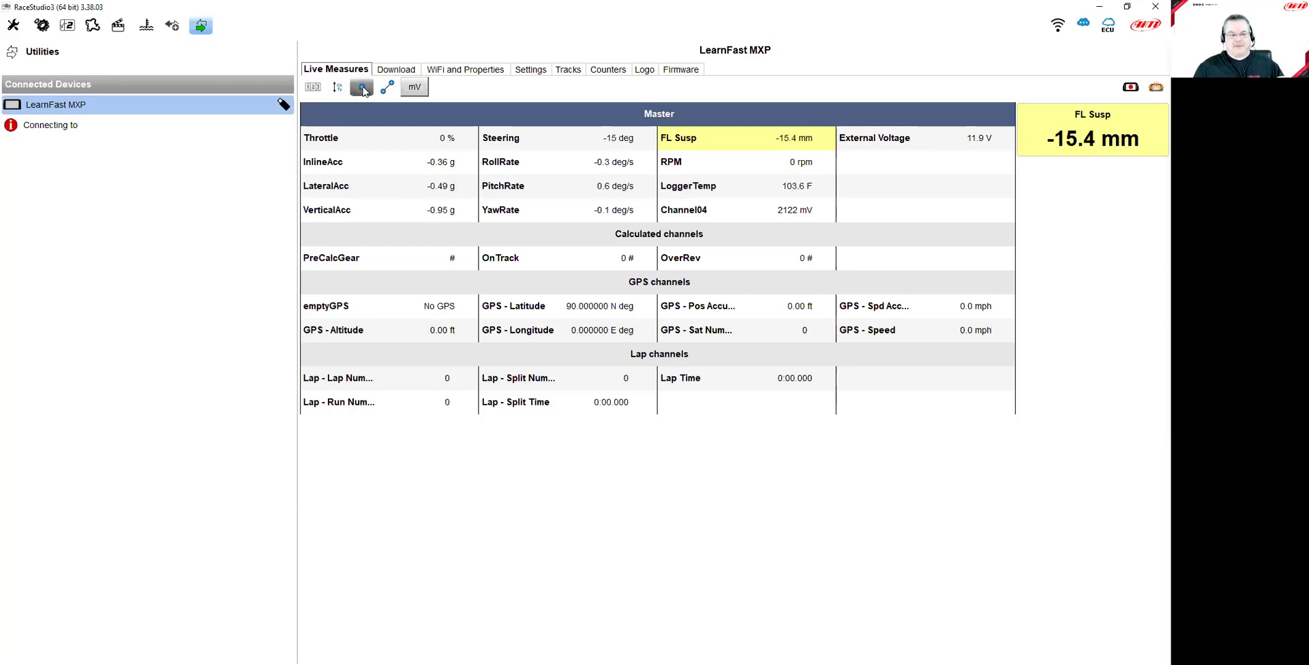
click(362, 89)
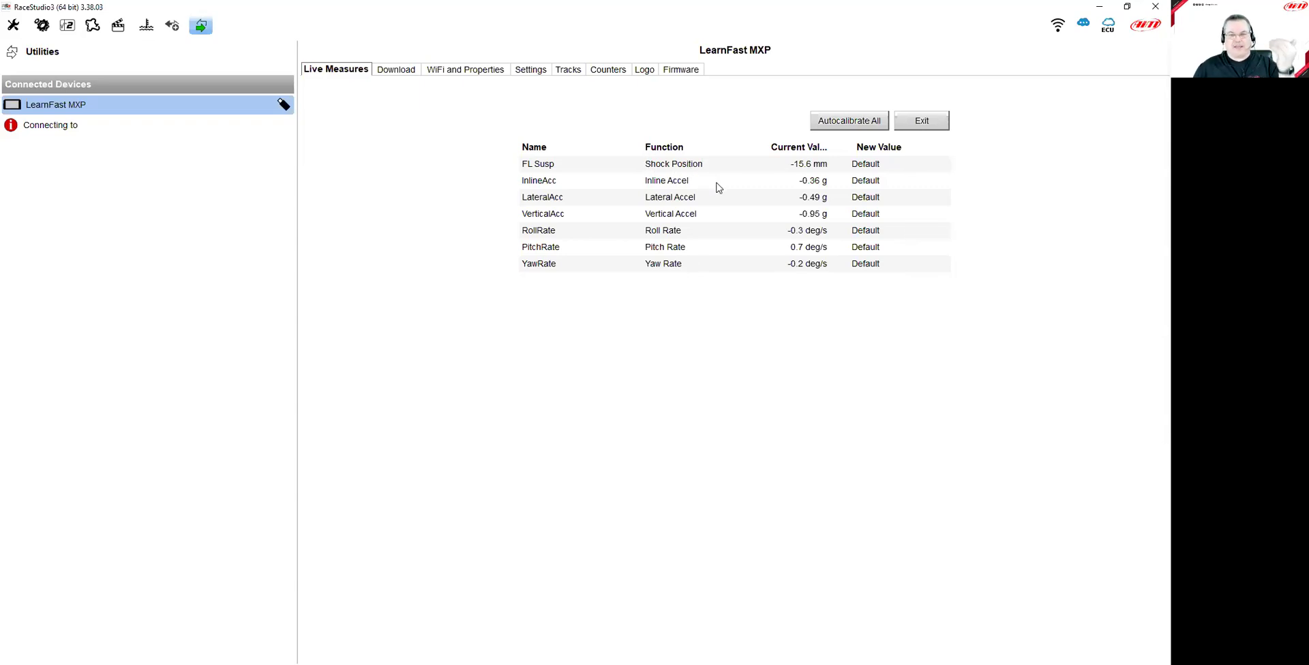
mouse_move(727, 186)
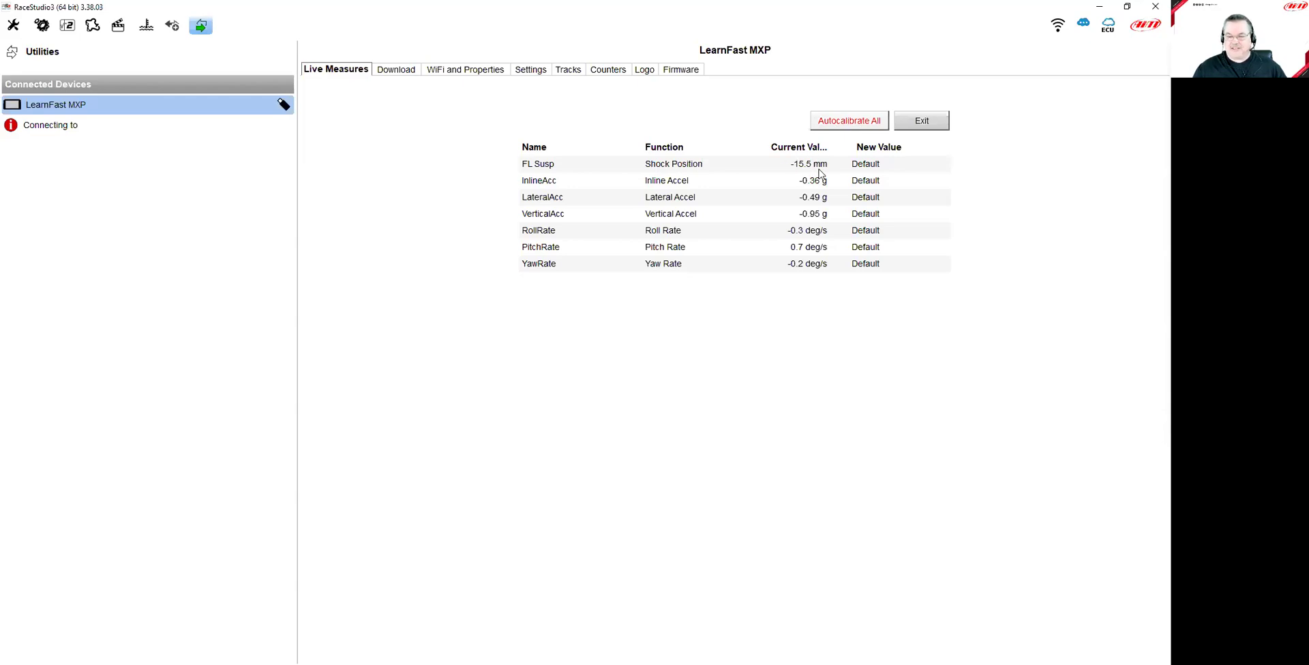
mouse_move(784, 163)
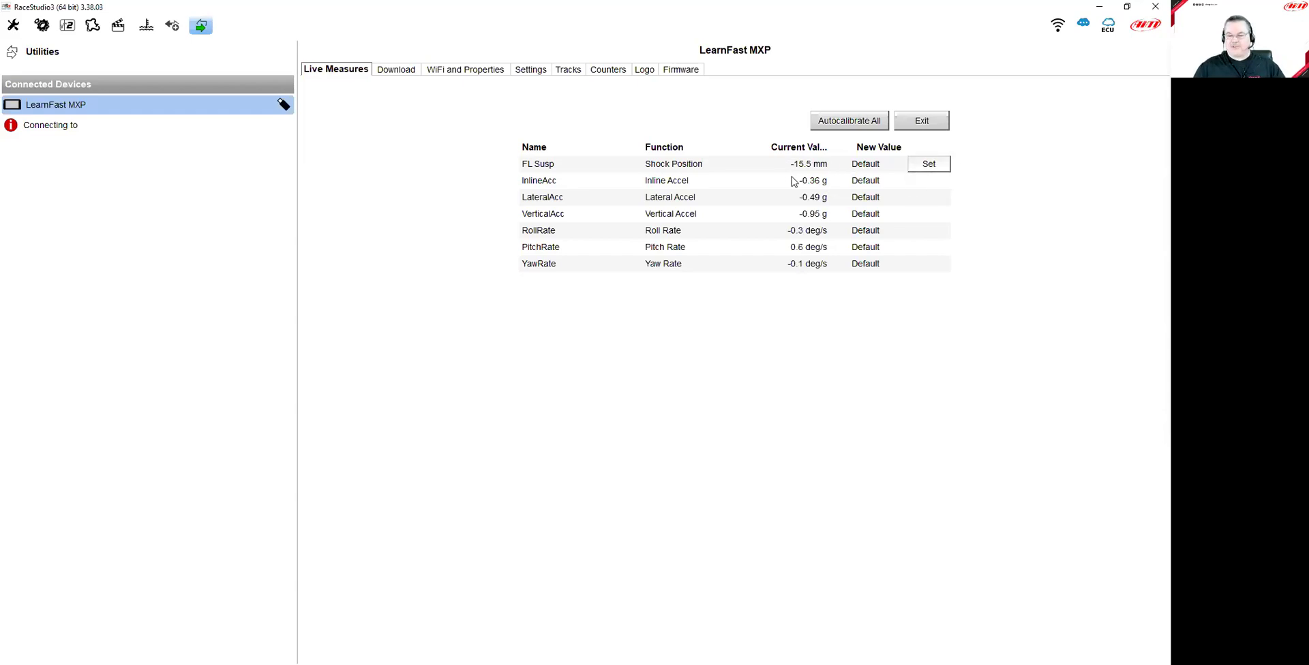
mouse_move(826, 202)
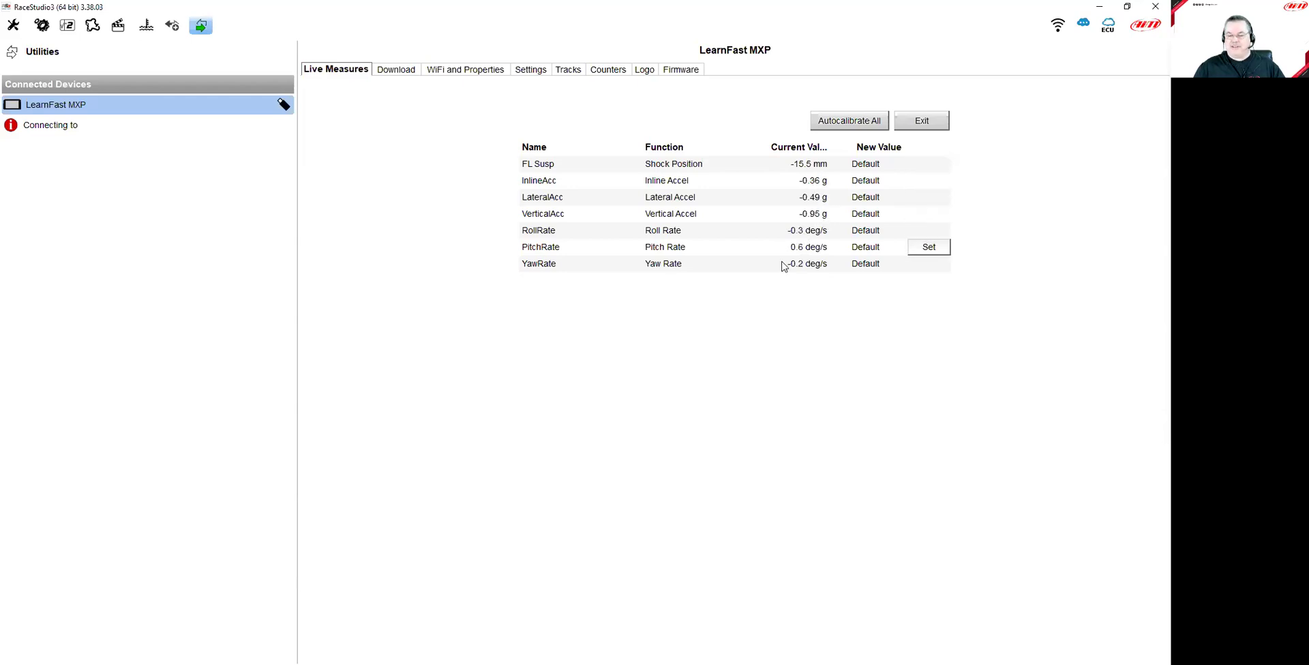
mouse_move(799, 234)
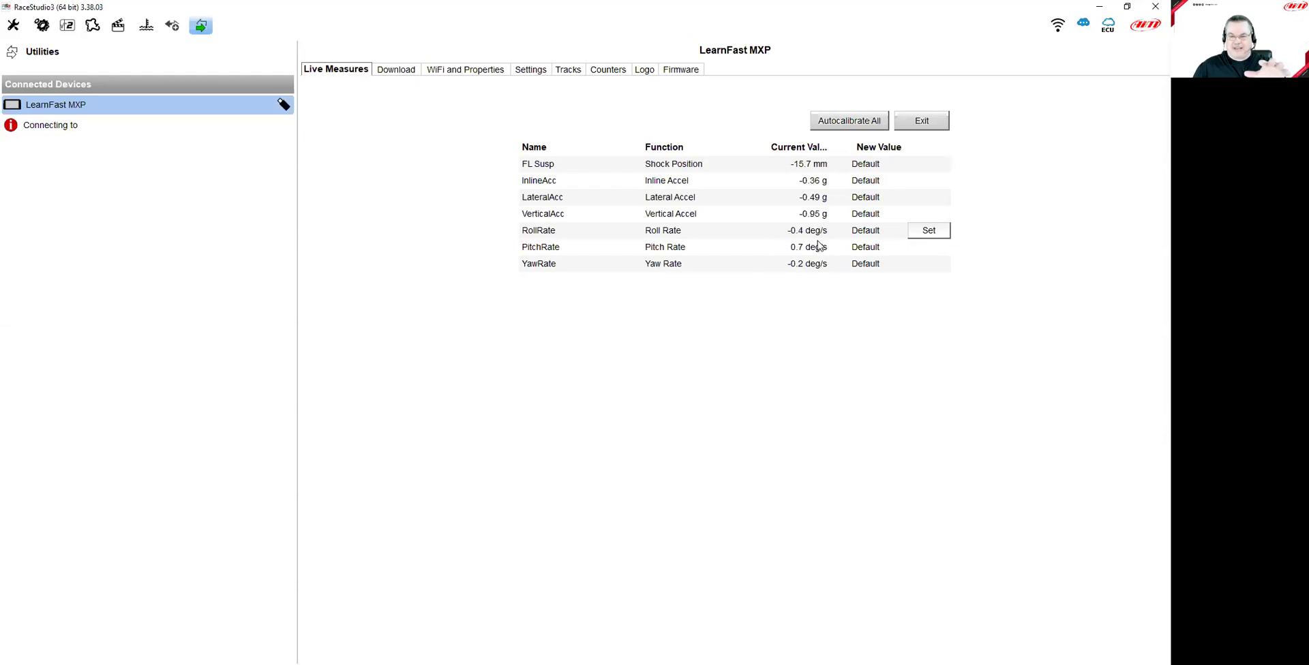
click(849, 128)
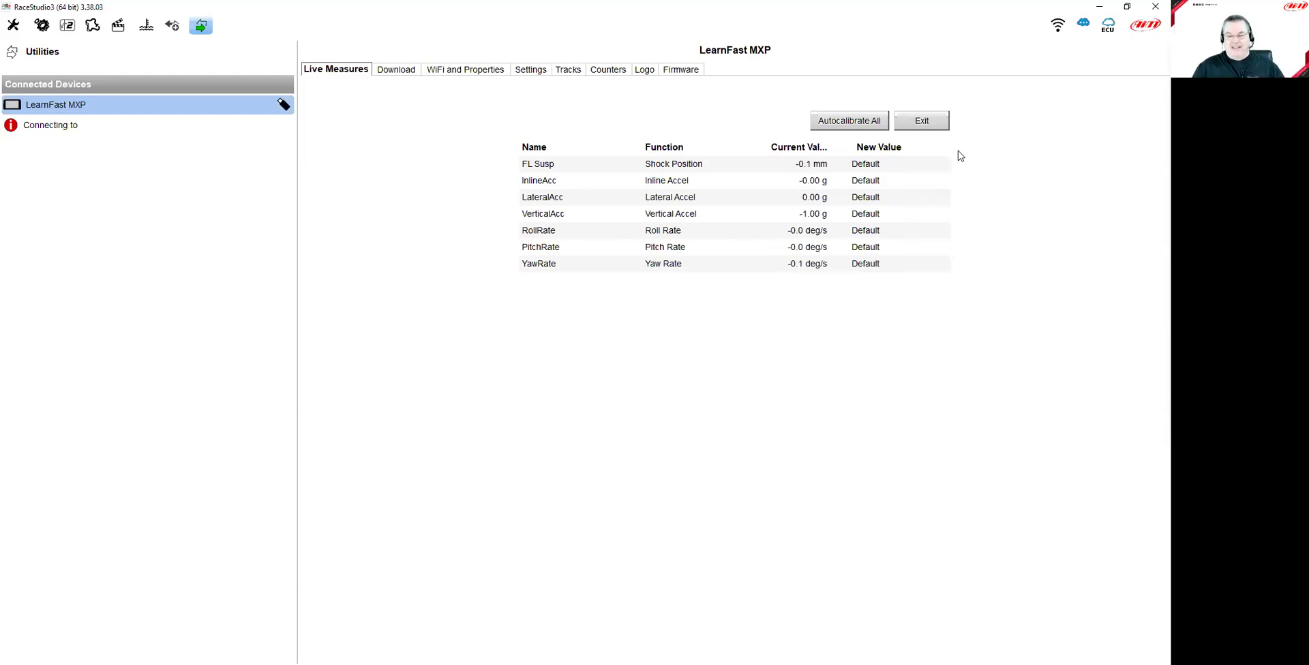
click(927, 123)
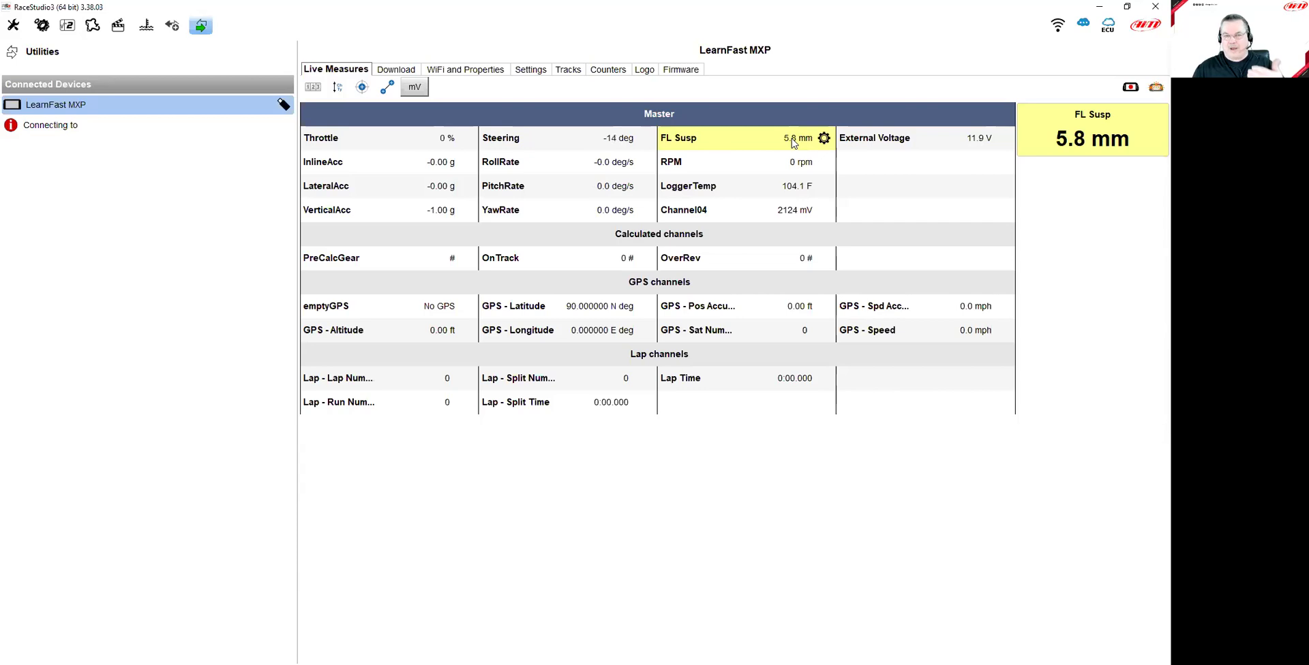
Review the autocalibration channel list once more and leave it without recalibrating anything
click(362, 88)
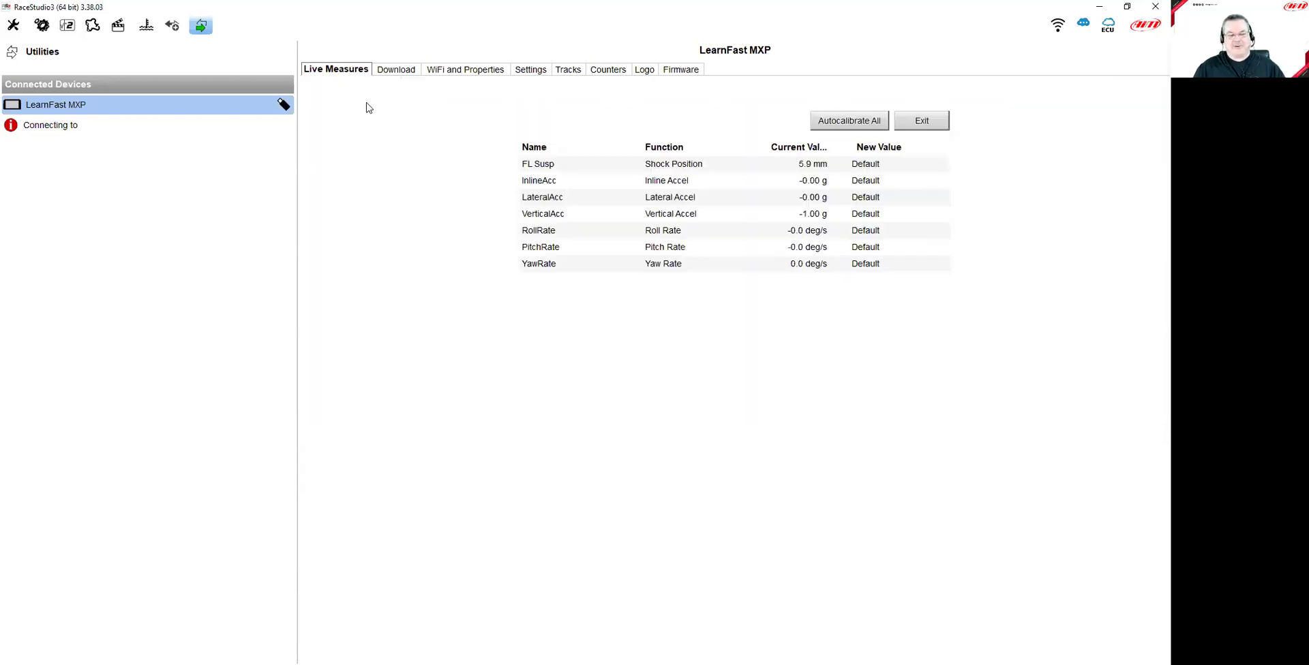
mouse_move(837, 171)
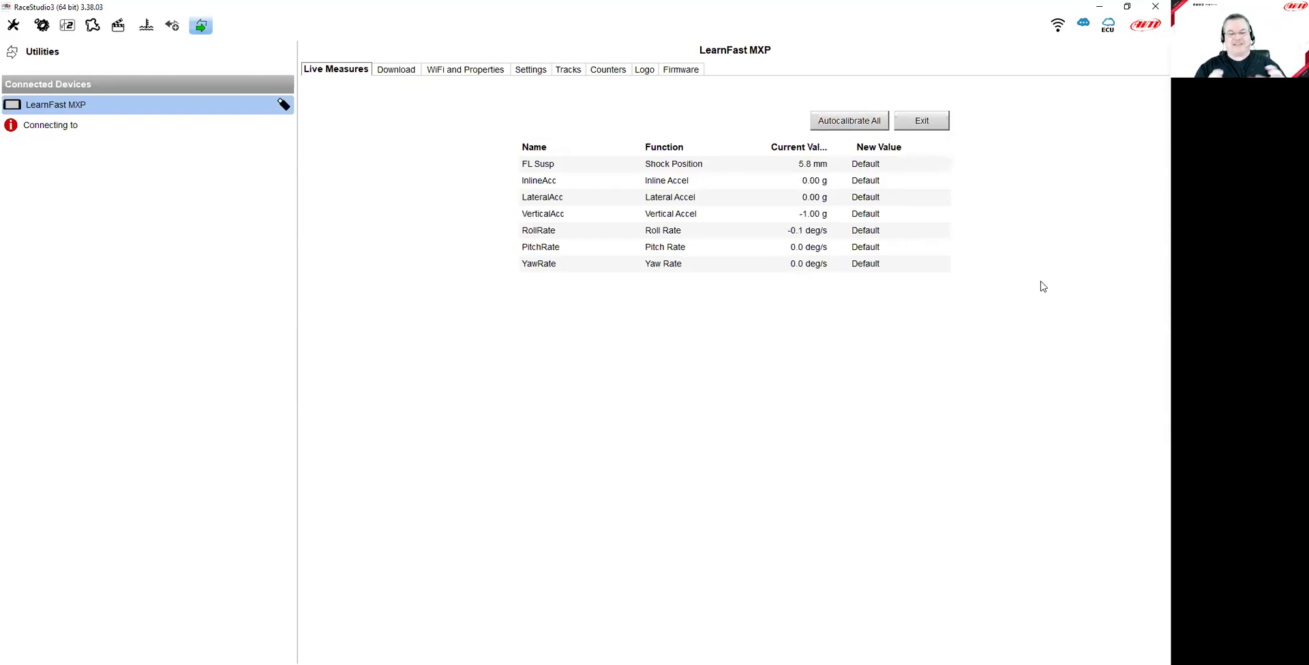
click(929, 123)
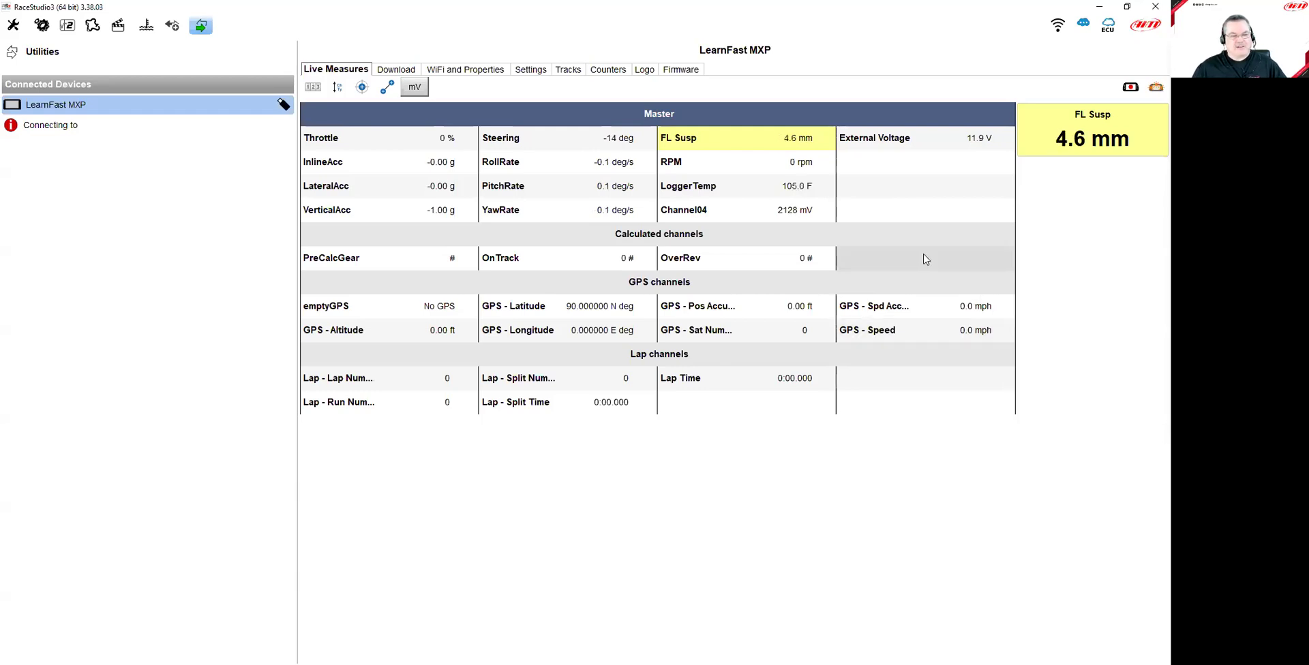
click(41, 27)
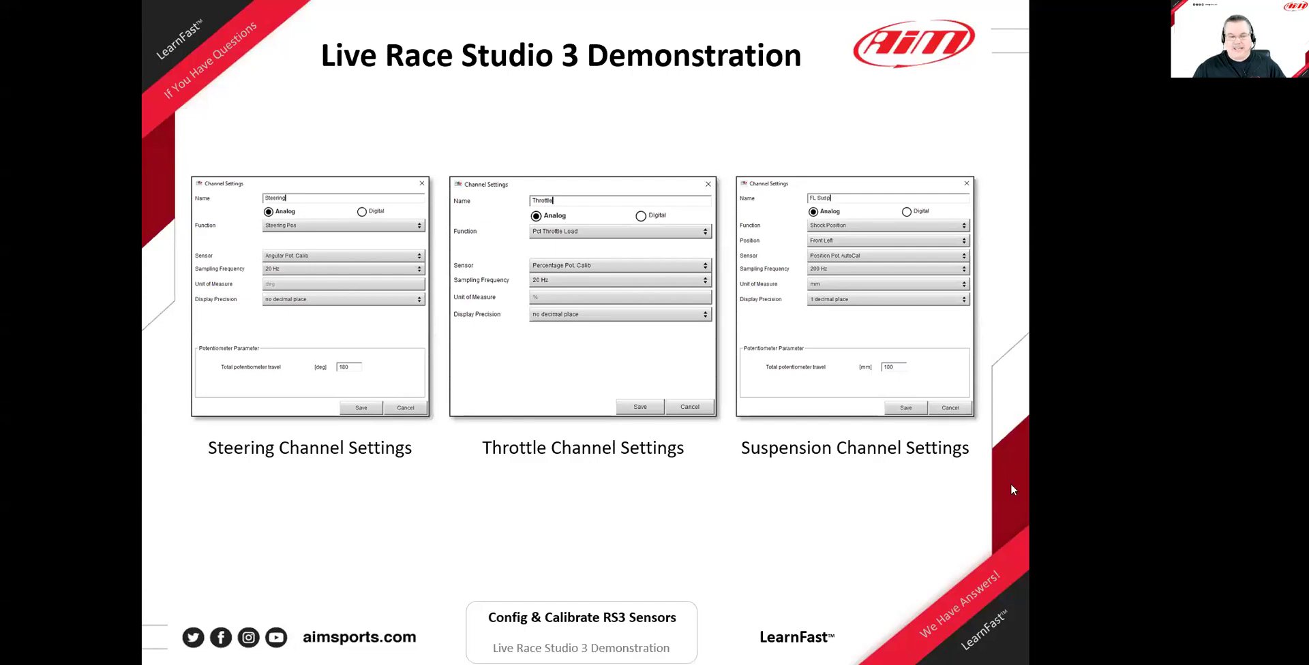
key(Right)
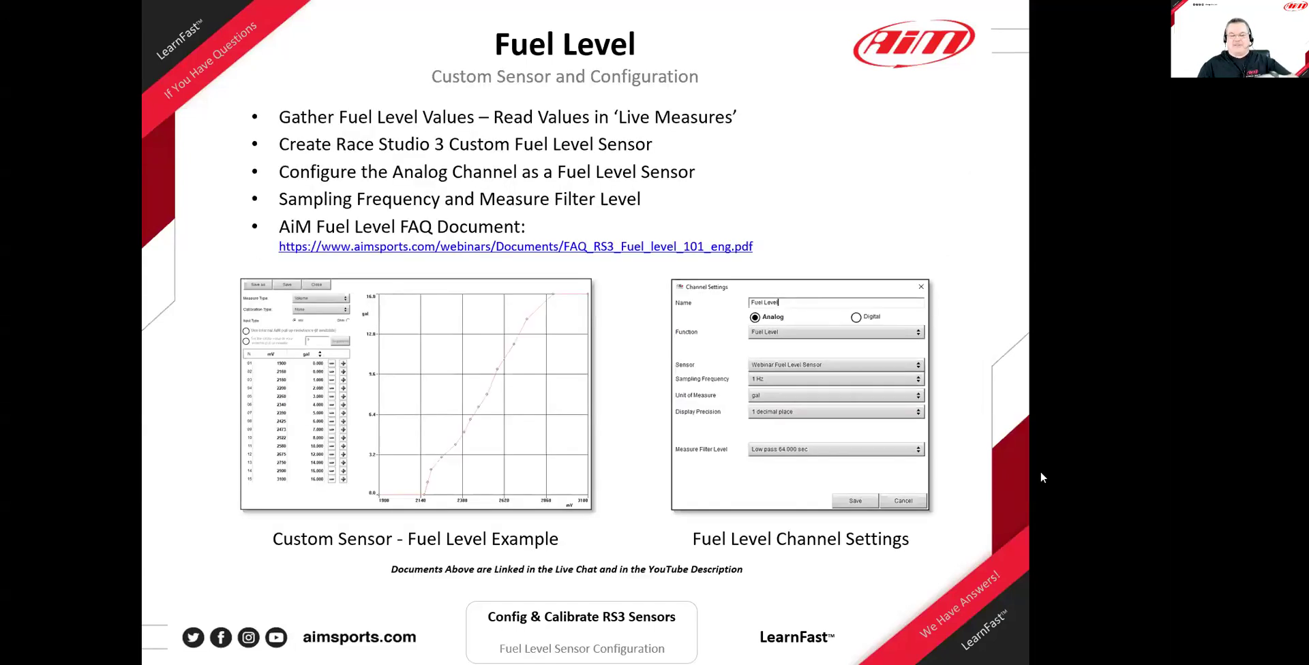
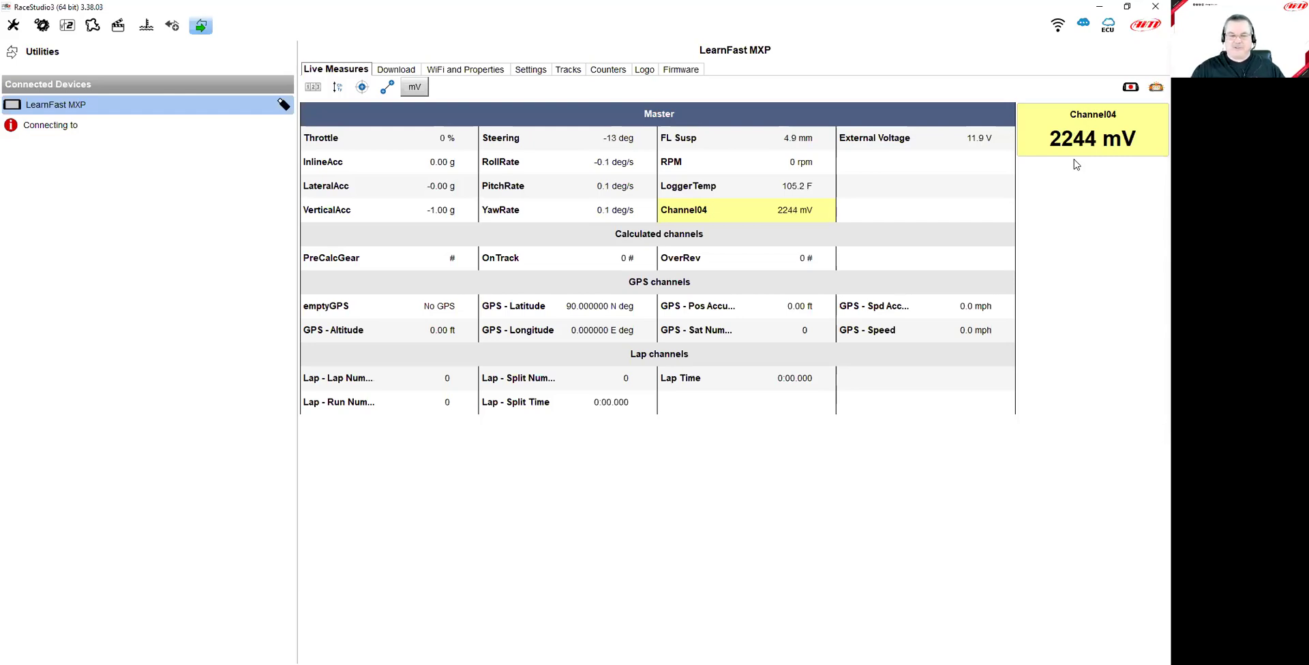
Review Channel04's channel settings and available functions, leave them without changes, and return to the live measures
mouse_move(695, 211)
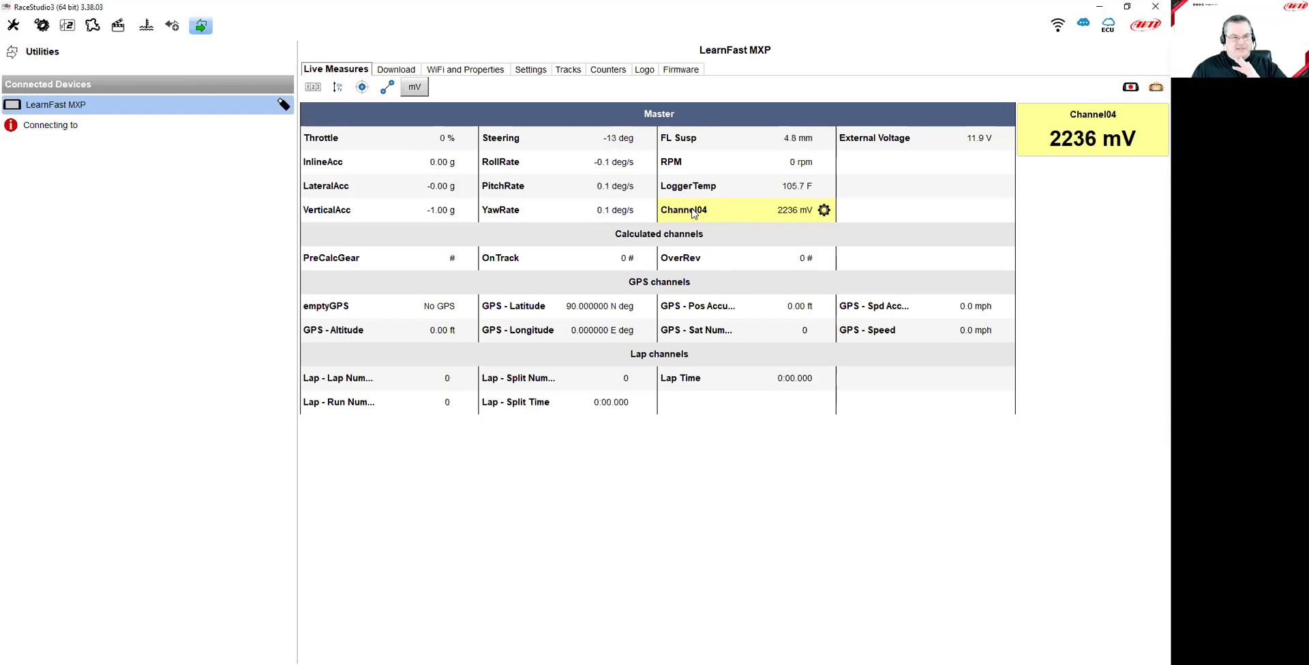
click(41, 25)
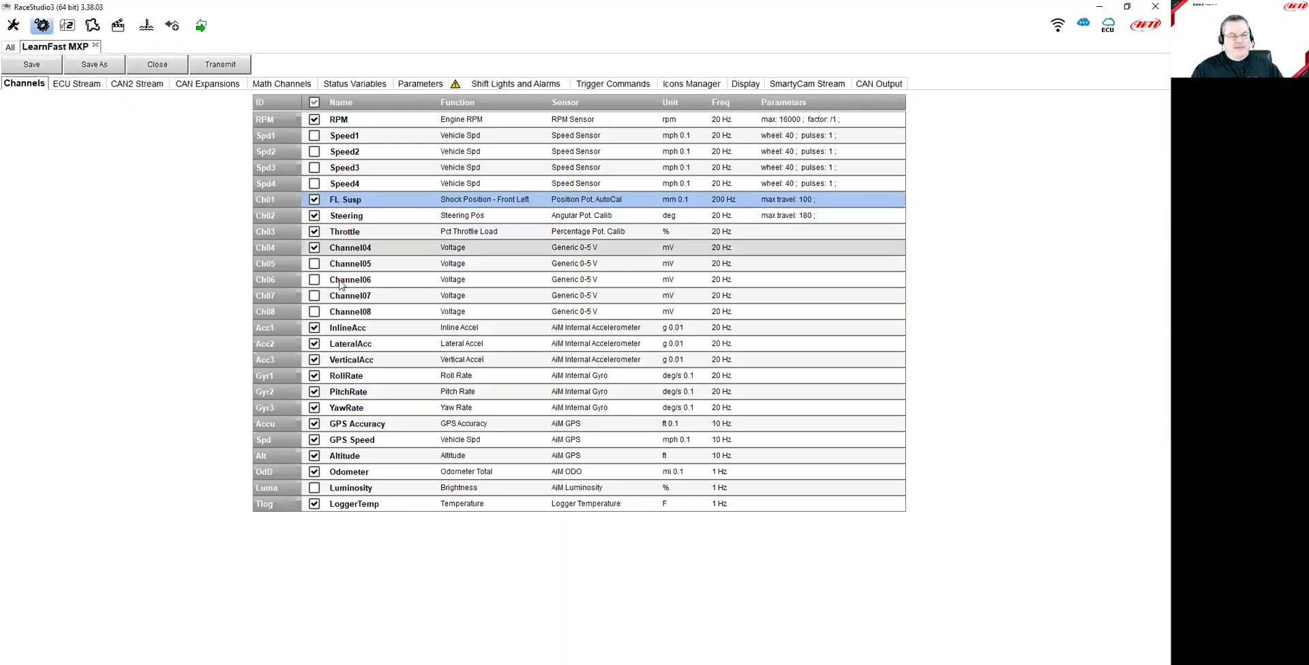
double_click(365, 248)
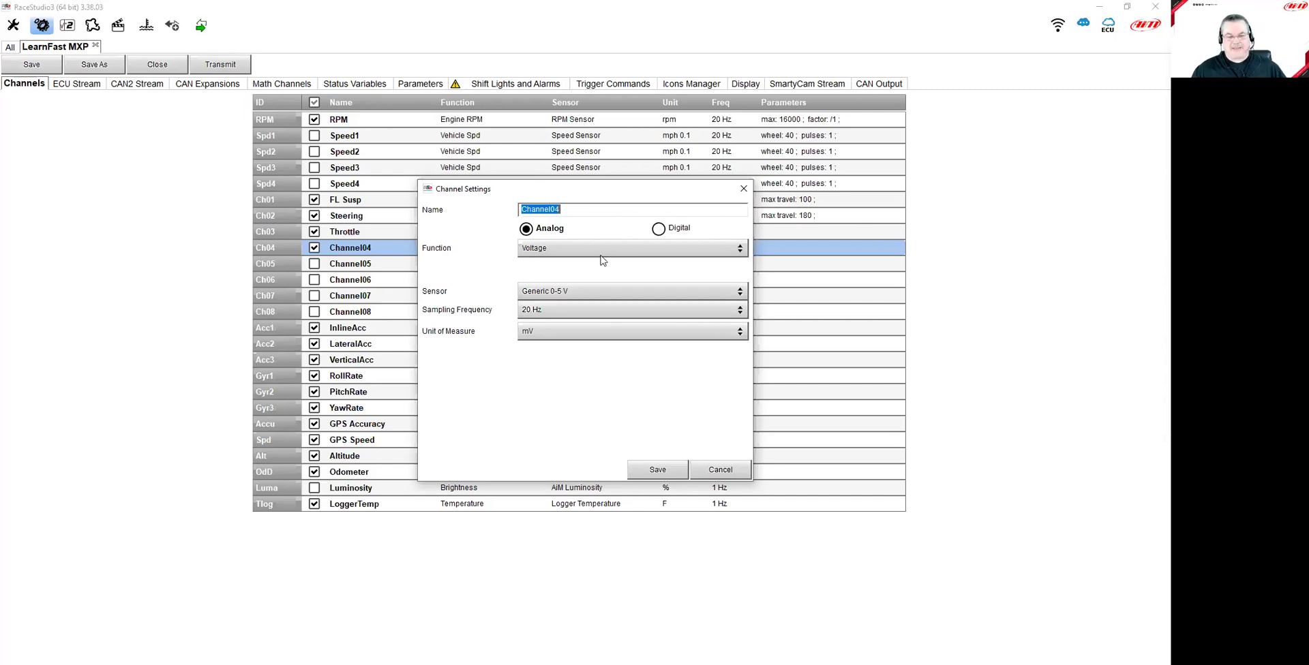
click(560, 252)
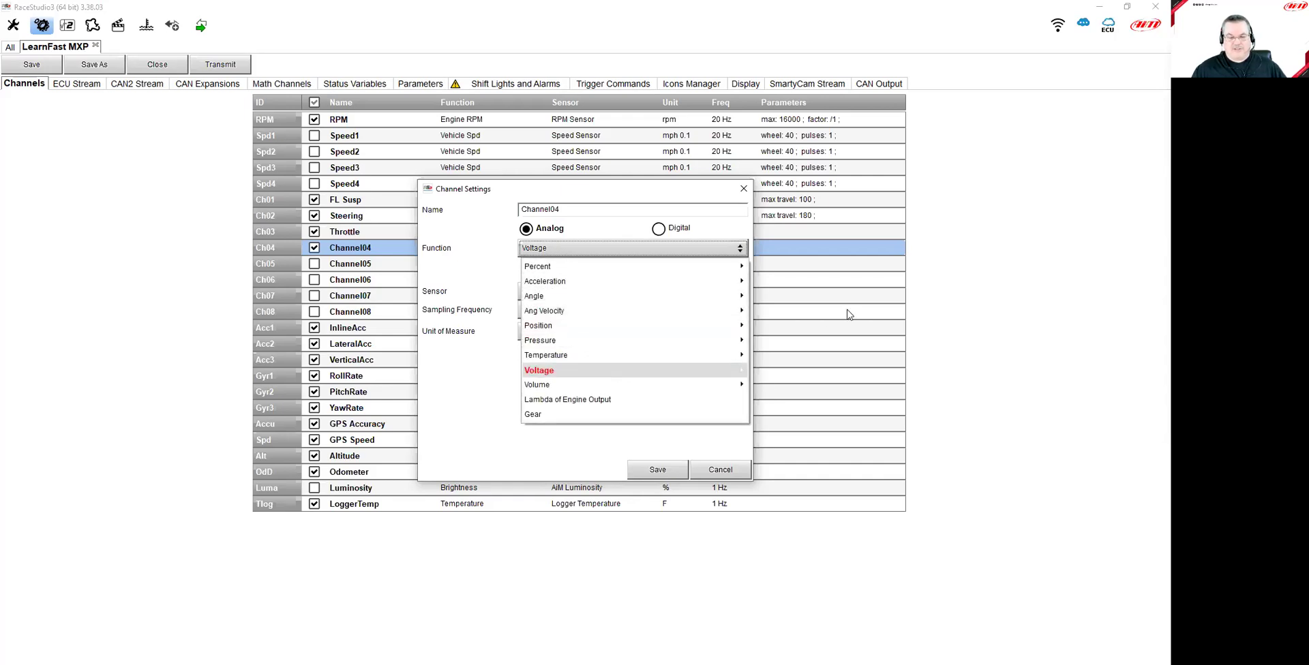
click(796, 254)
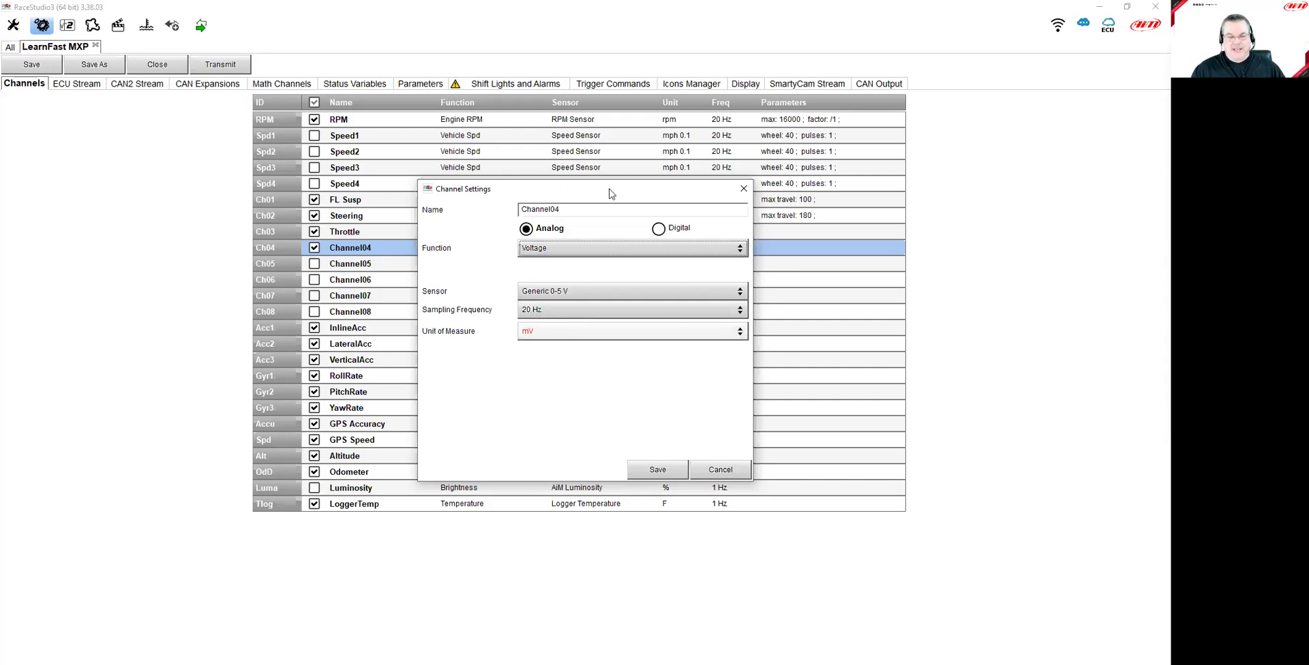
click(720, 470)
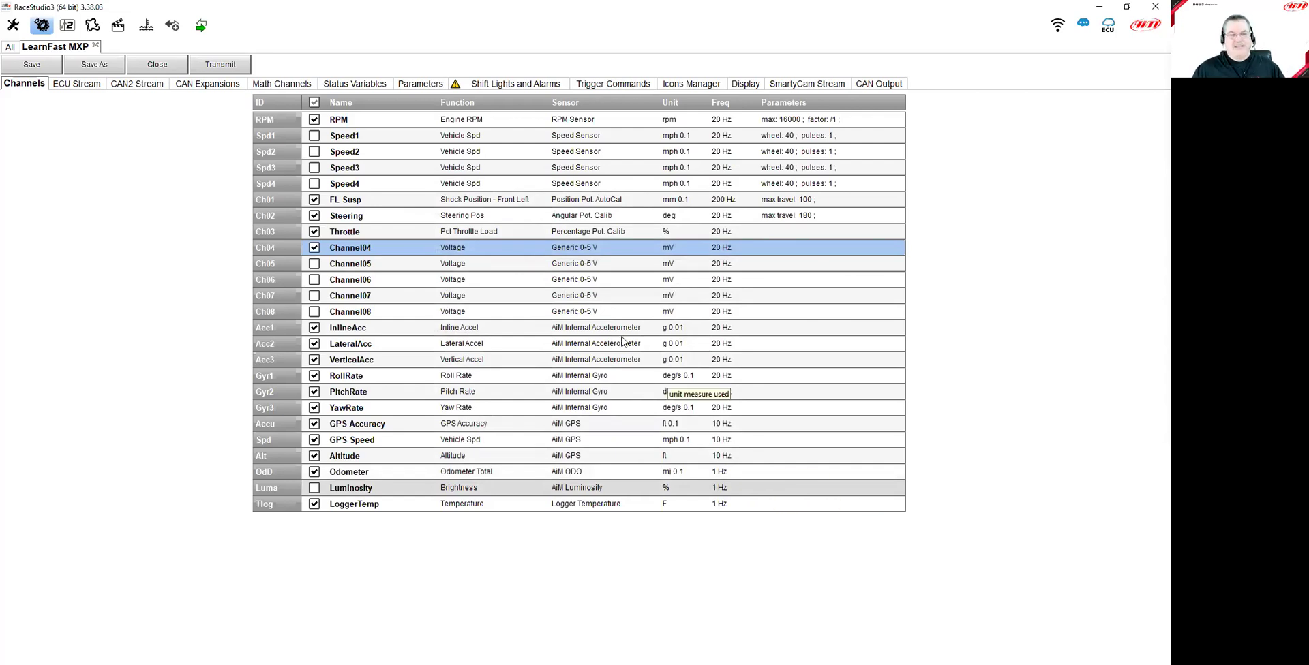
click(201, 26)
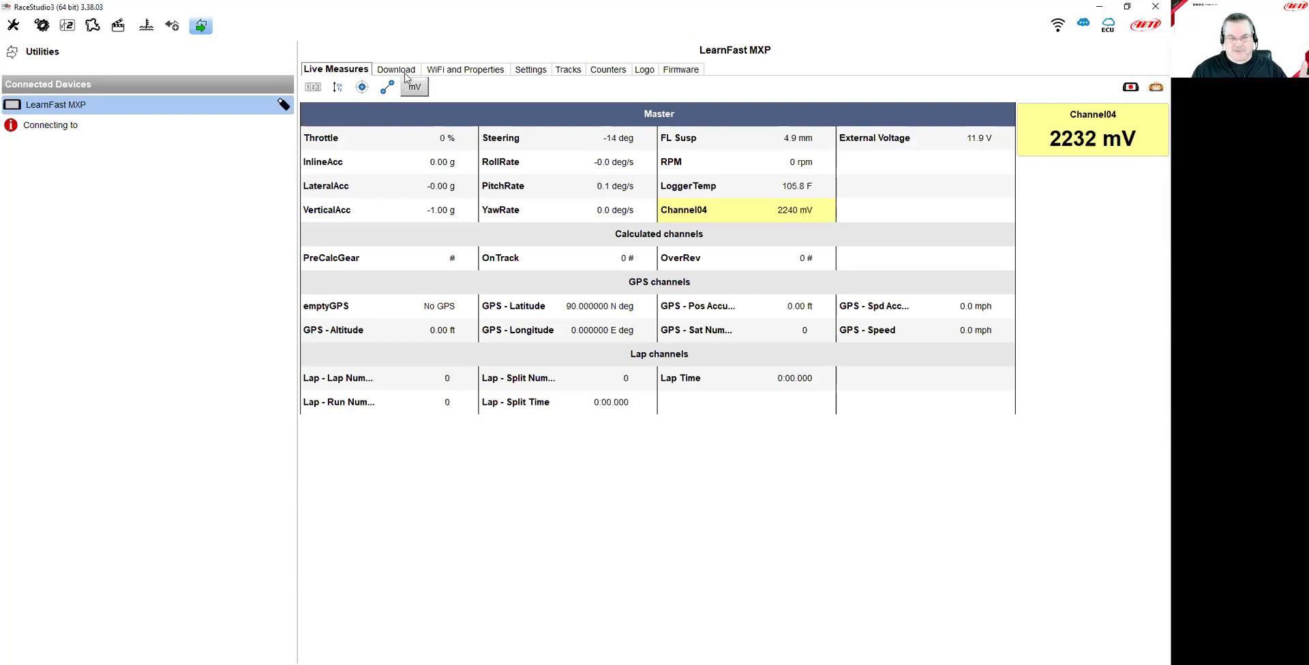
mouse_move(760, 223)
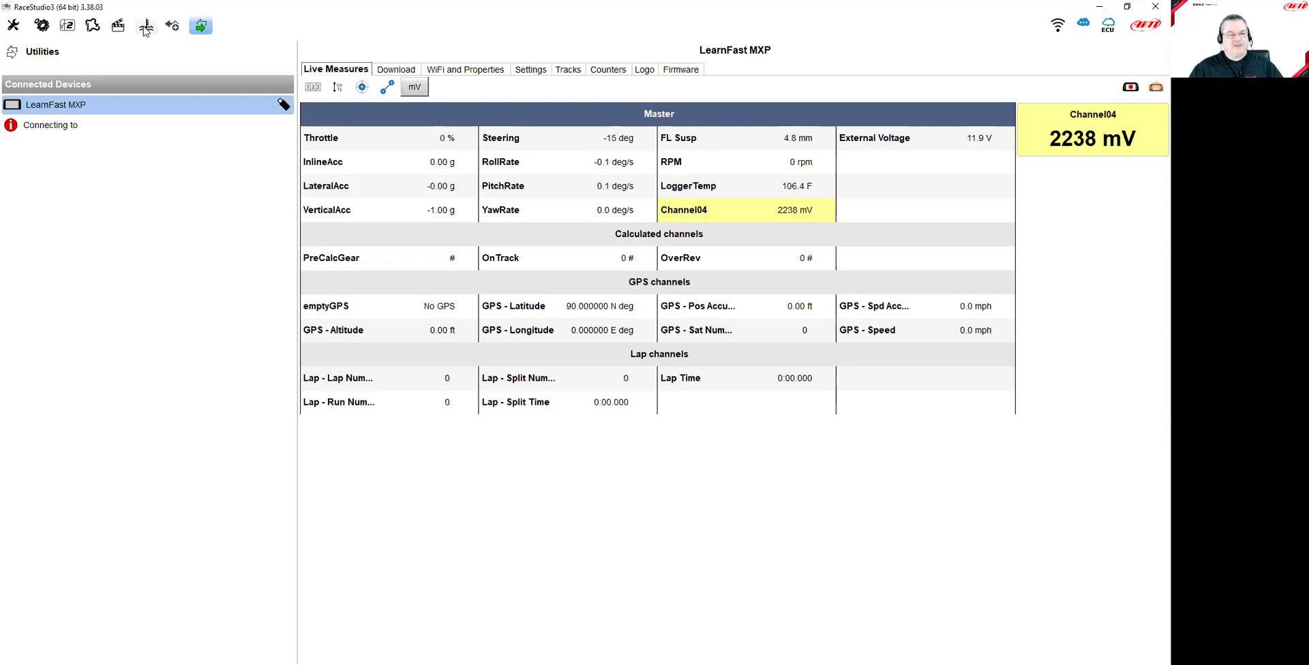
Open the Webinar Fuel Level Sensor from the Nov 16 2021 Webinar custom sensor collection, choose gal as its volume unit, and save it
click(147, 29)
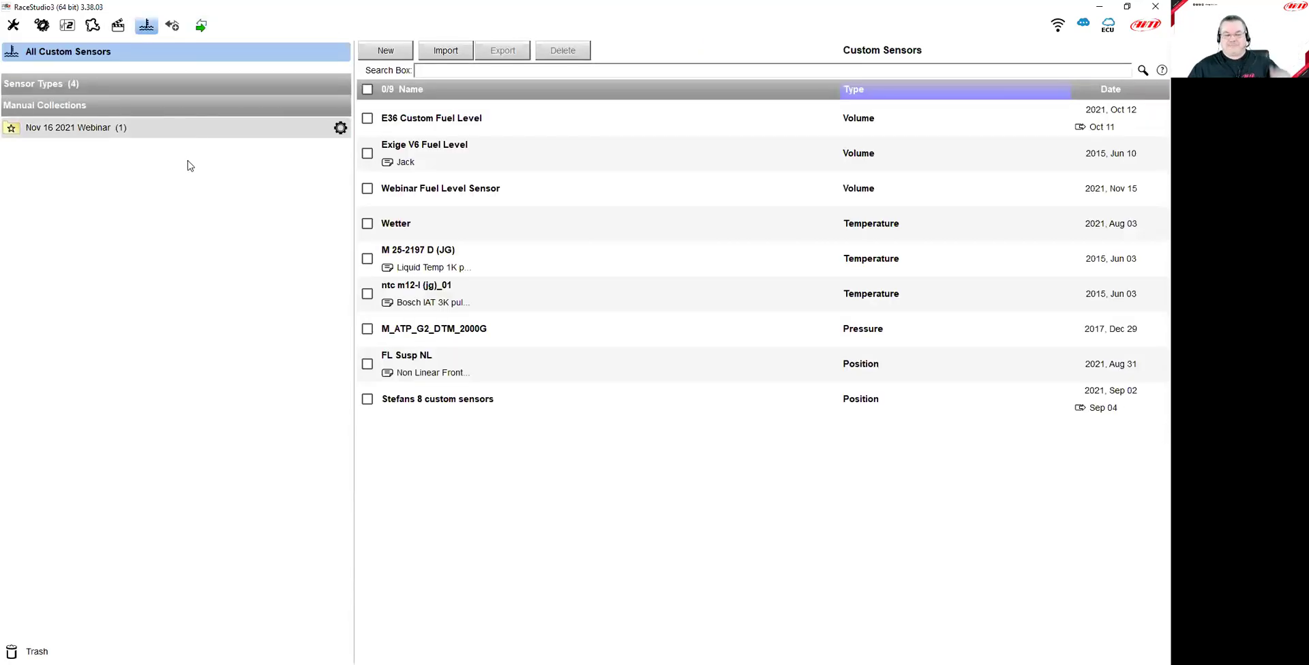
click(78, 124)
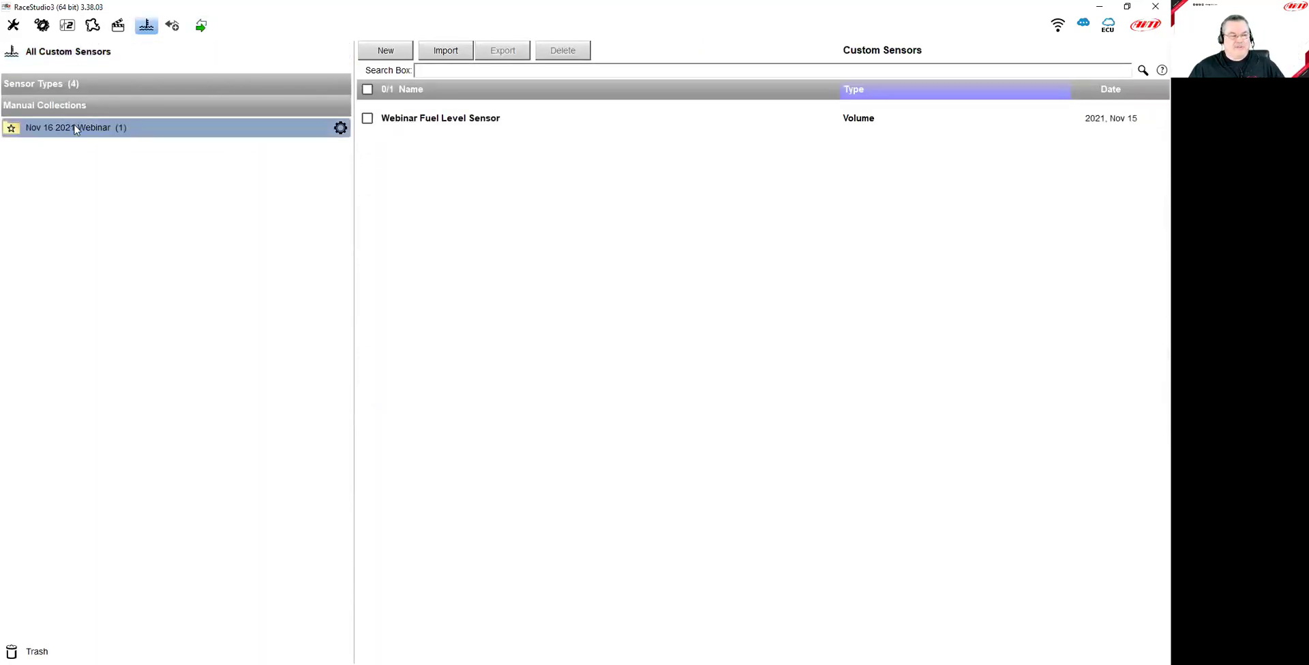
double_click(424, 122)
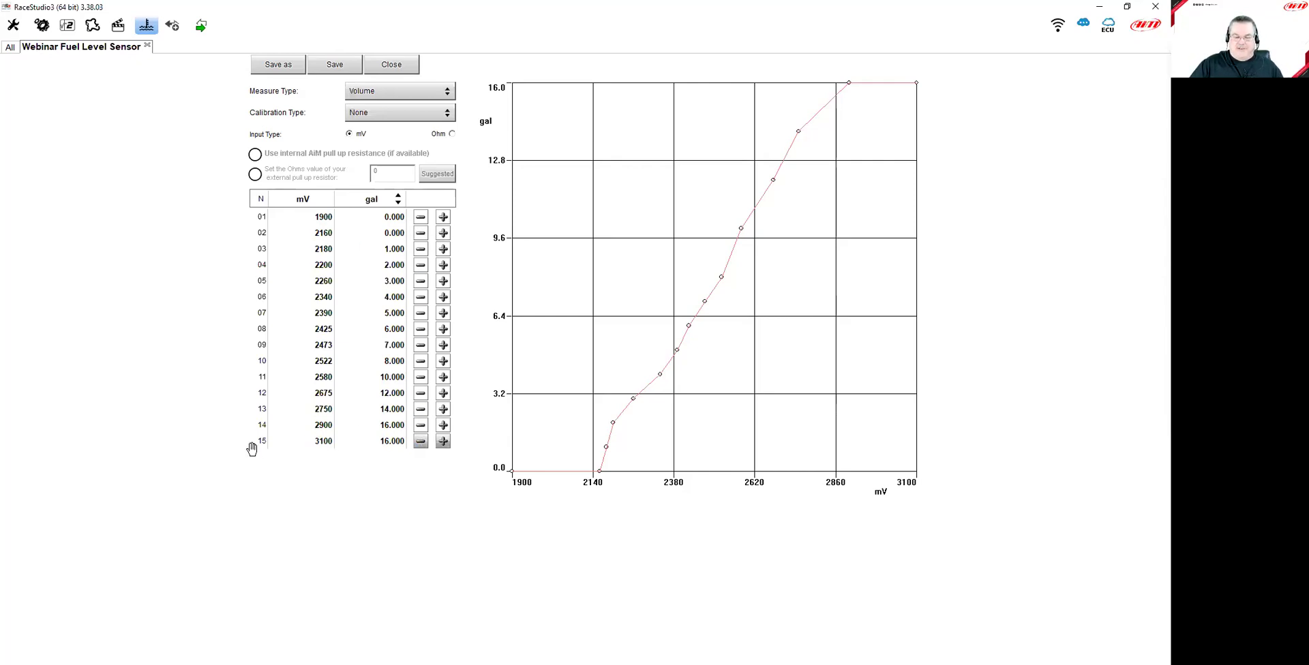
click(443, 441)
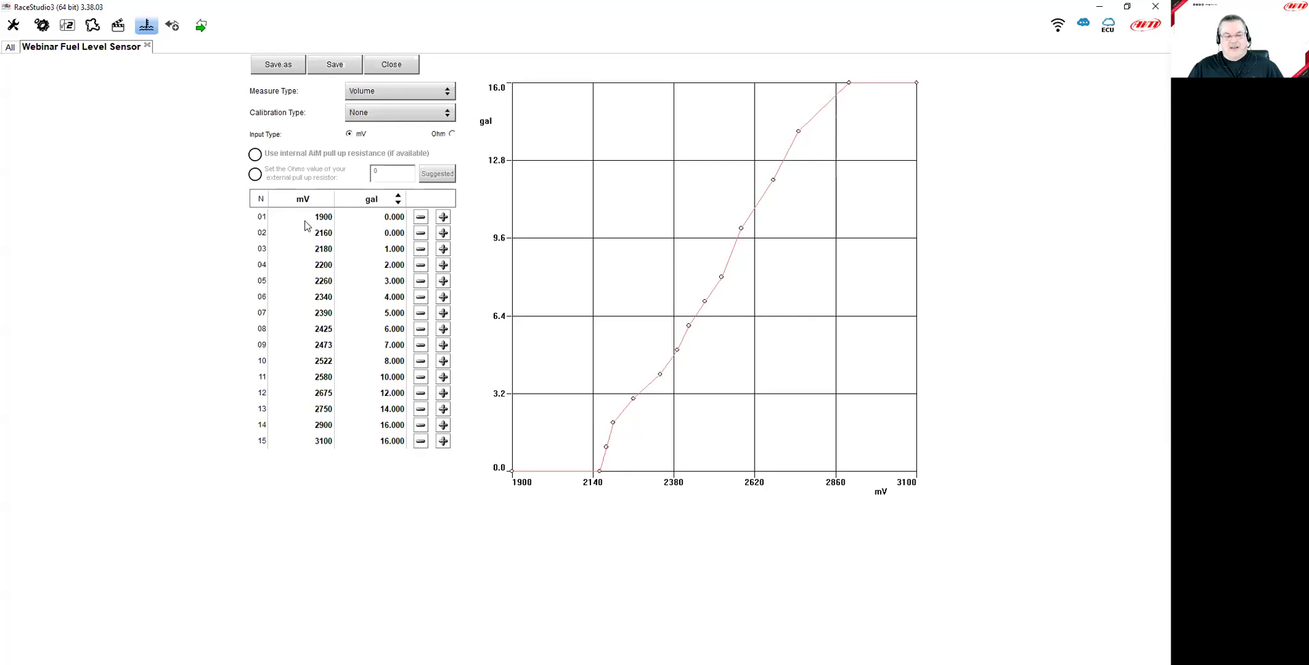
click(398, 201)
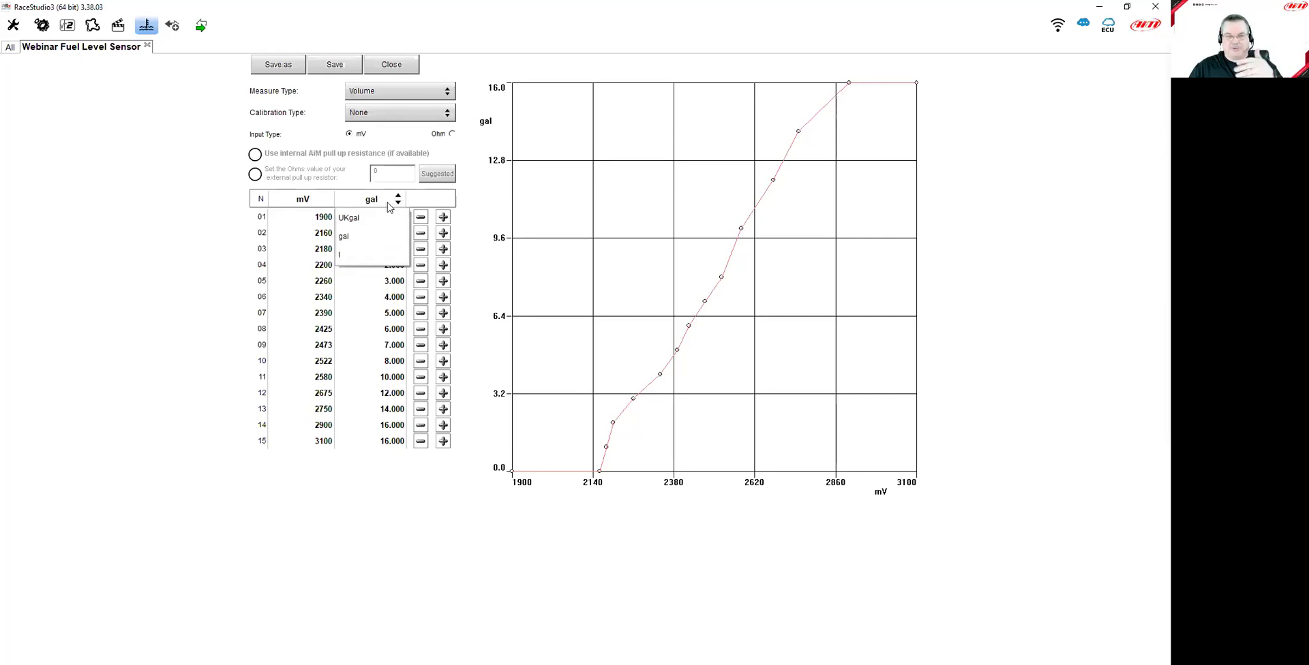
click(346, 237)
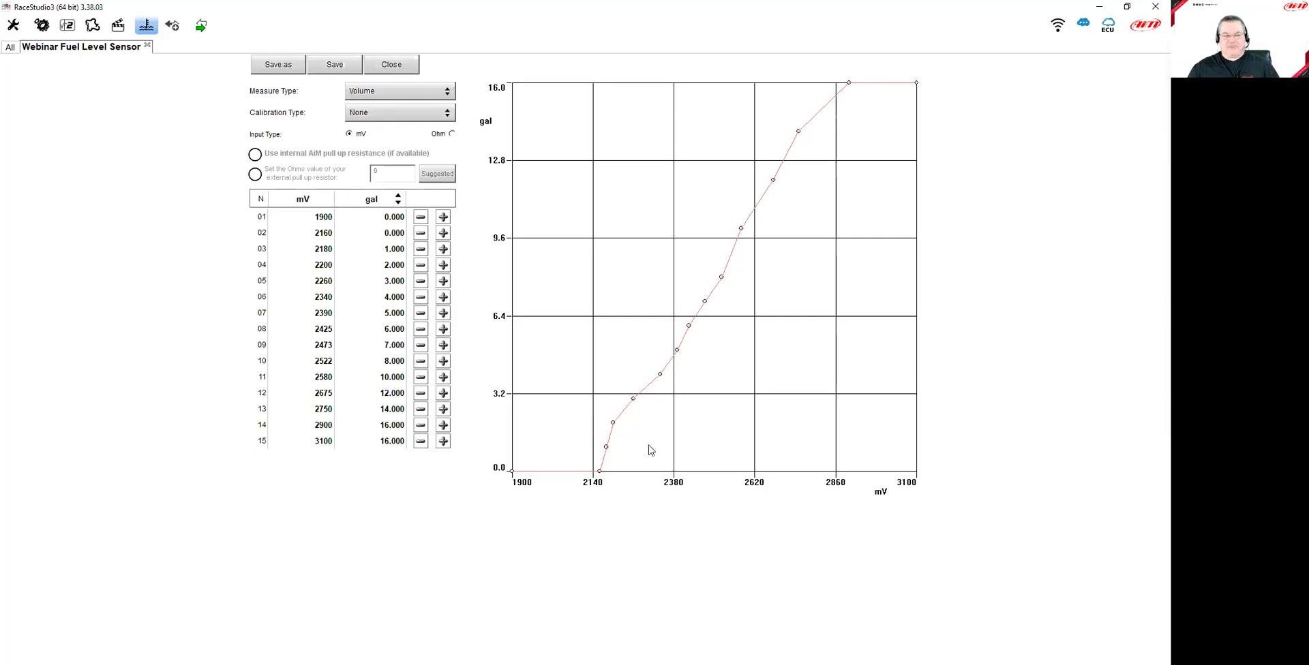
click(335, 65)
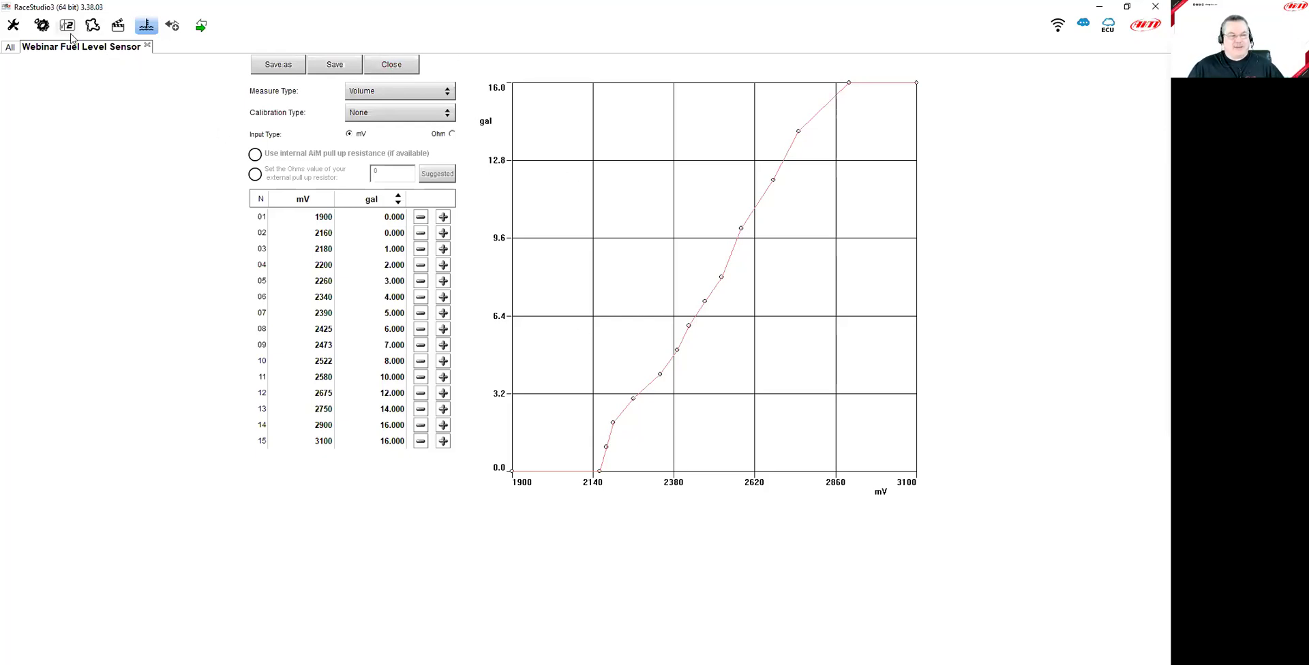
In the LearnFast MXP configuration, rename Channel04 as Fuel Level and set its function to the Volume type Fuel Level
click(42, 27)
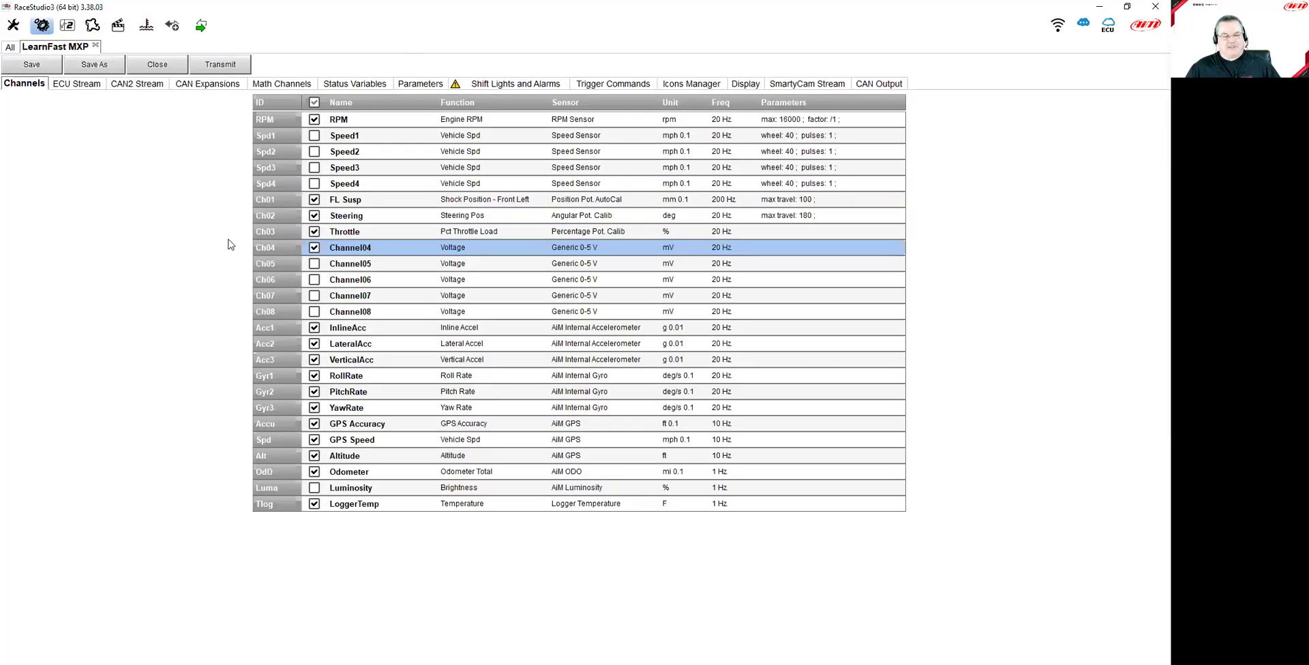
double_click(373, 251)
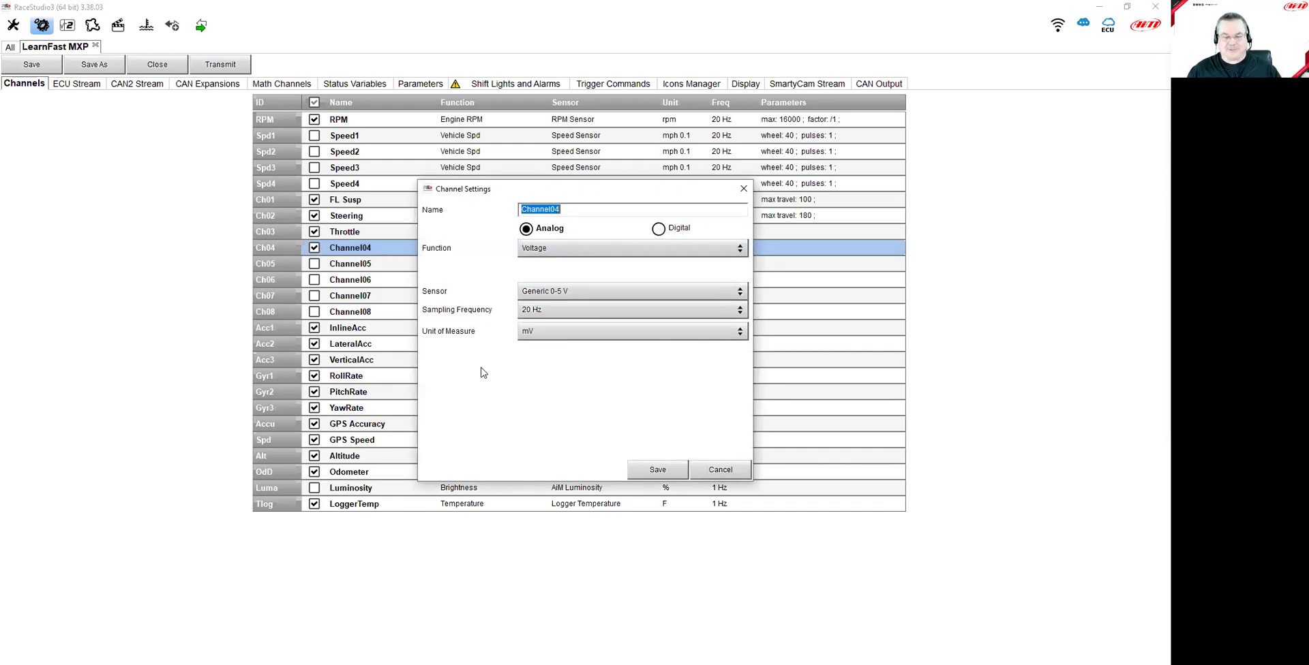
click(570, 210)
drag(570, 210, 501, 218)
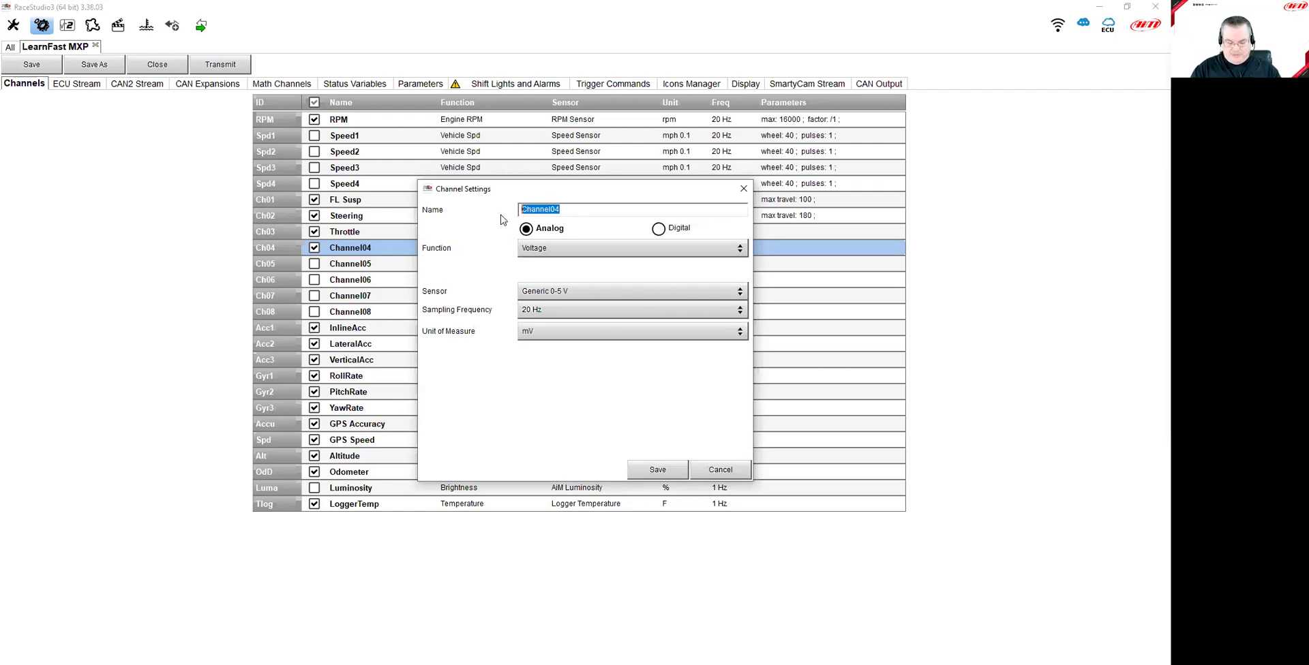
text(Fuel Level)
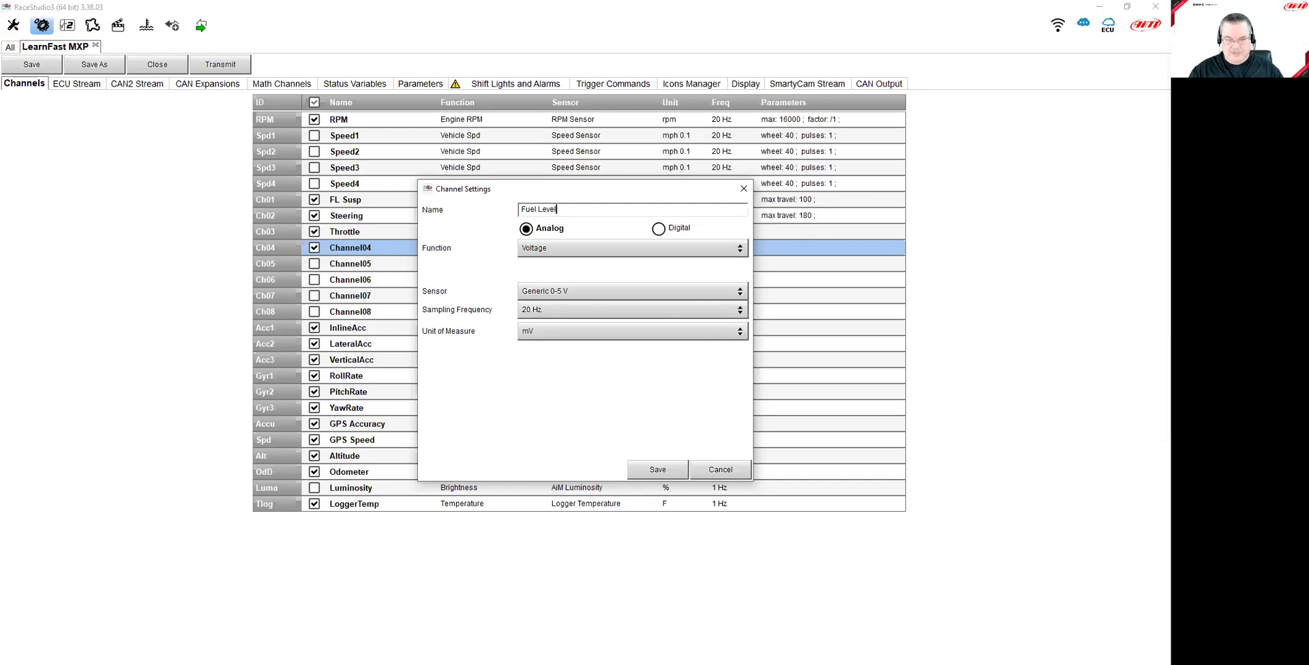
click(572, 250)
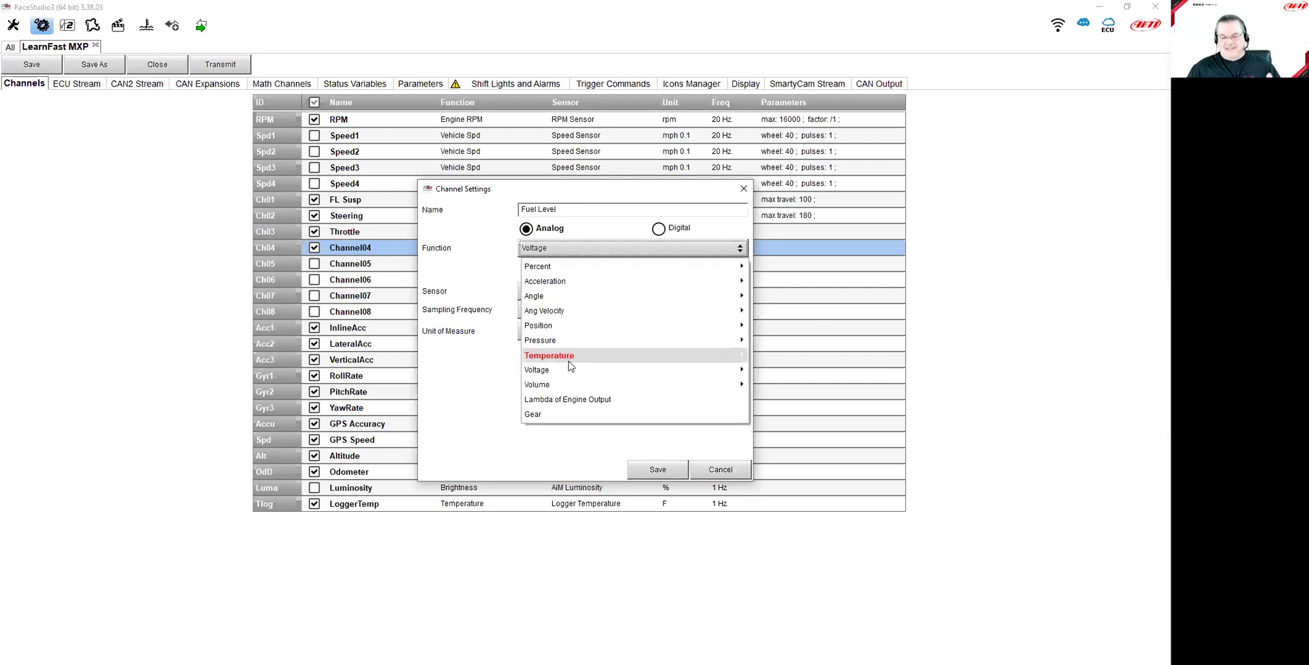
mouse_move(586, 389)
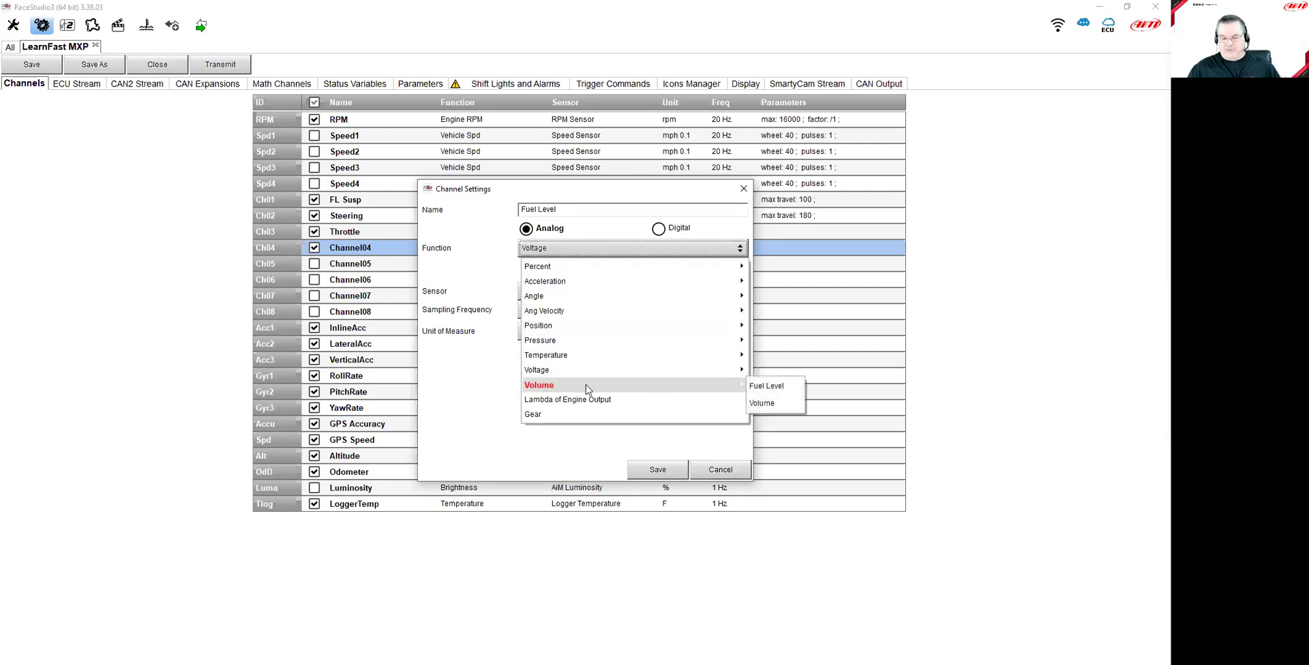
click(769, 388)
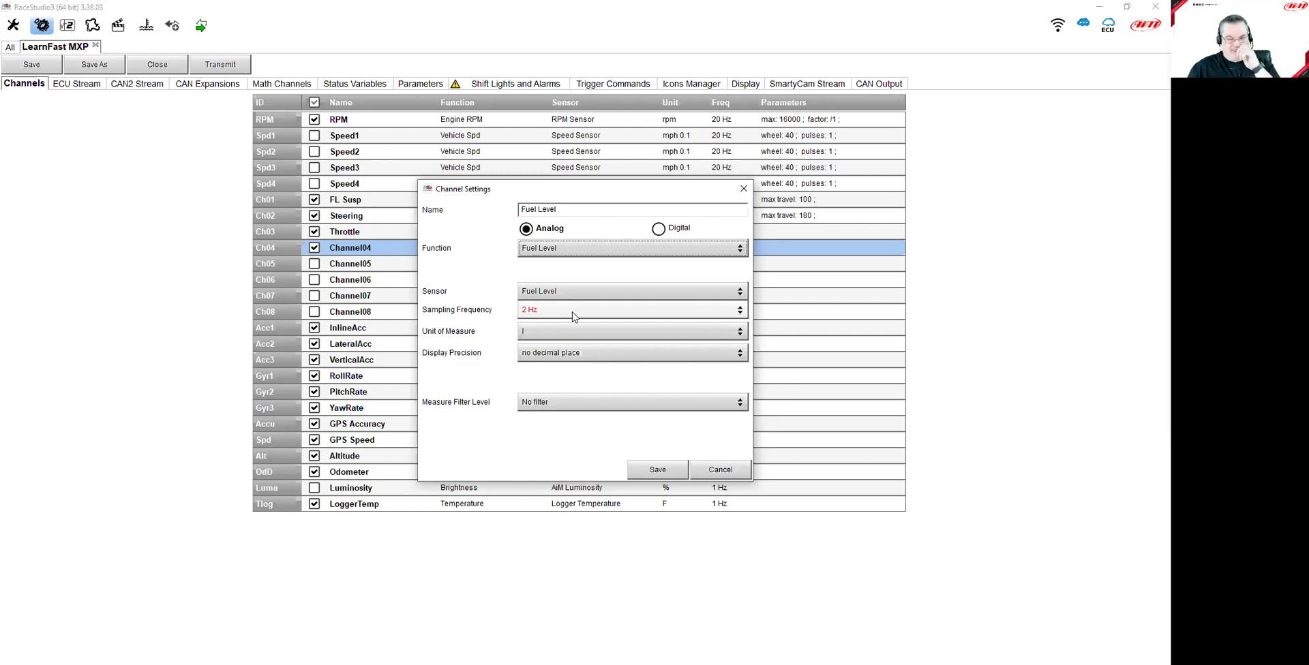
Set the Fuel Level channel's unit of measure to gal and its display precision to 1 decimal place
click(530, 312)
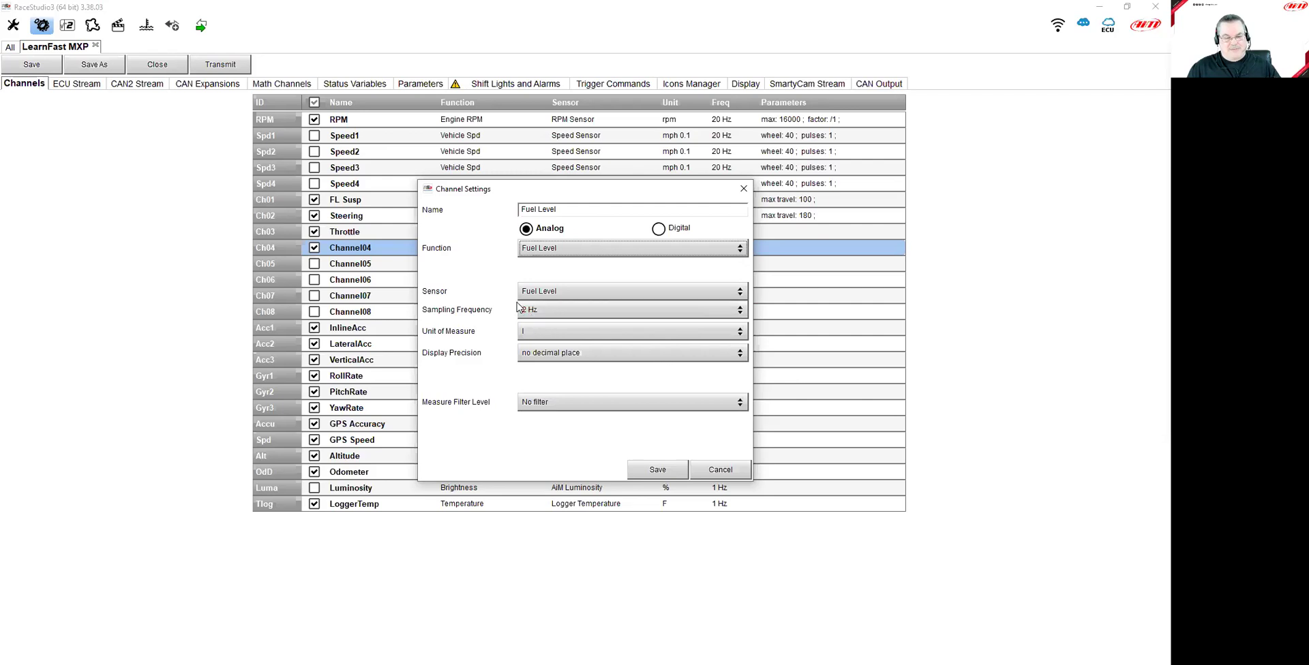
click(530, 332)
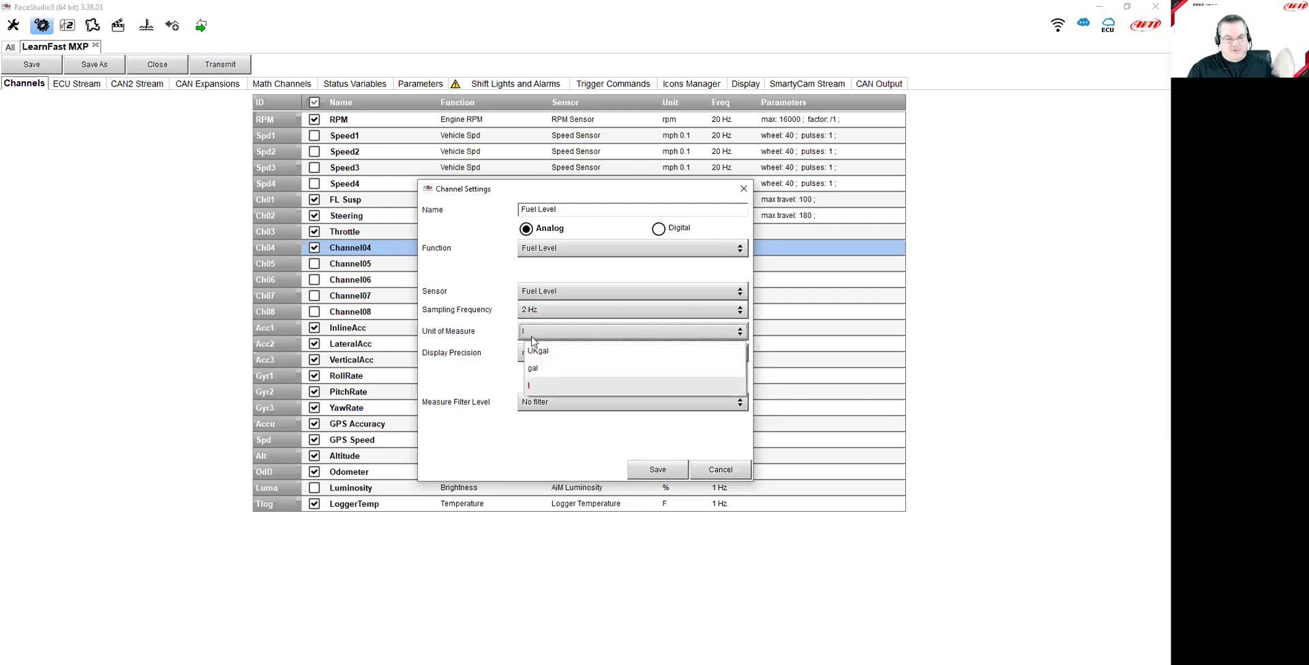
click(539, 372)
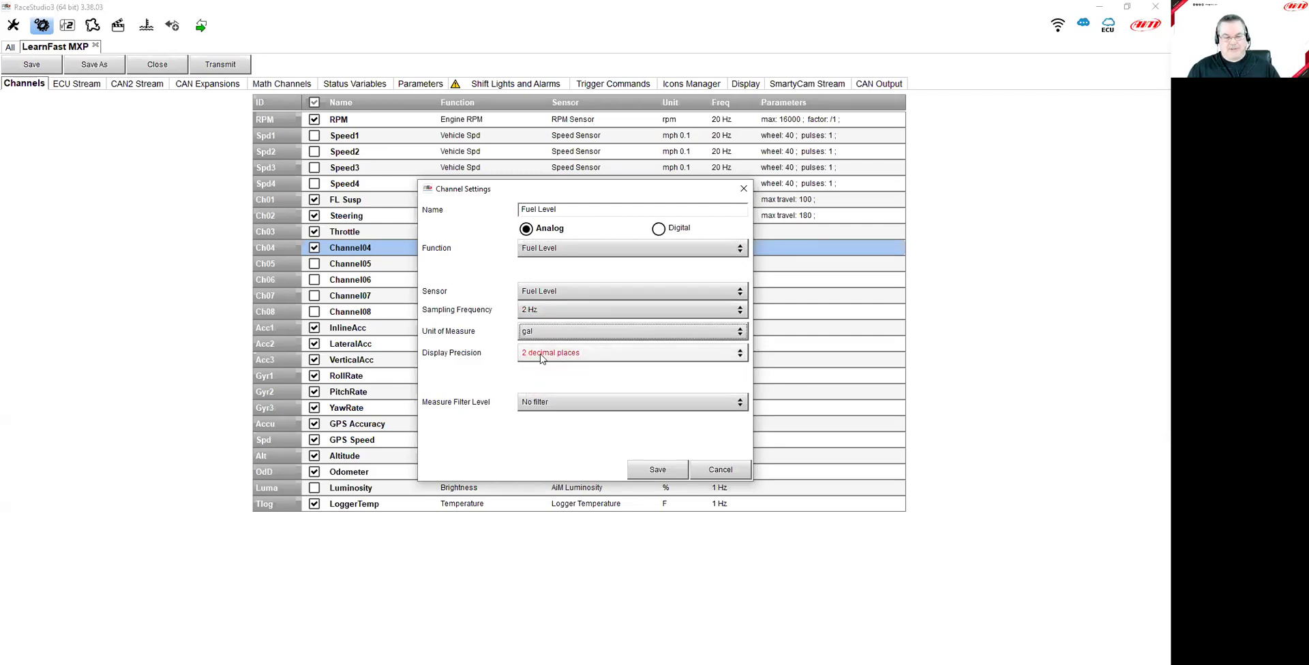
click(581, 355)
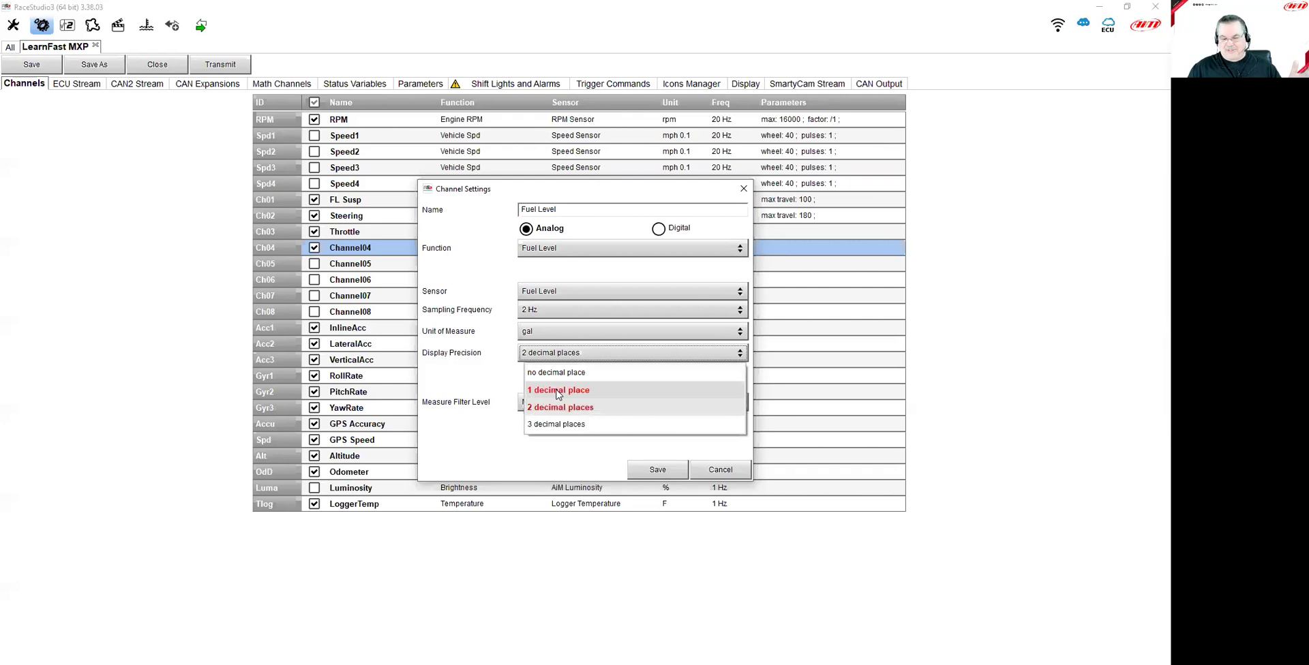
click(557, 390)
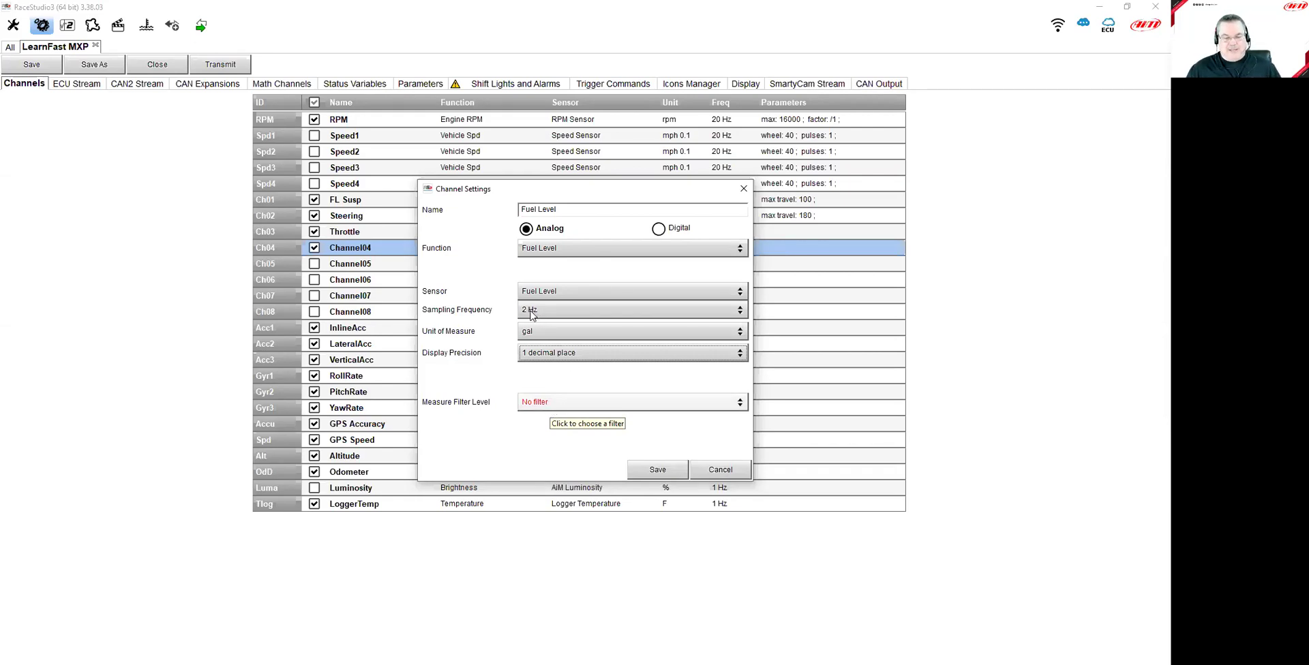
Set the Fuel Level channel's sampling frequency to 1 Hz and its measure filter to Low pass 64.000 sec, and save the channel settings
click(592, 311)
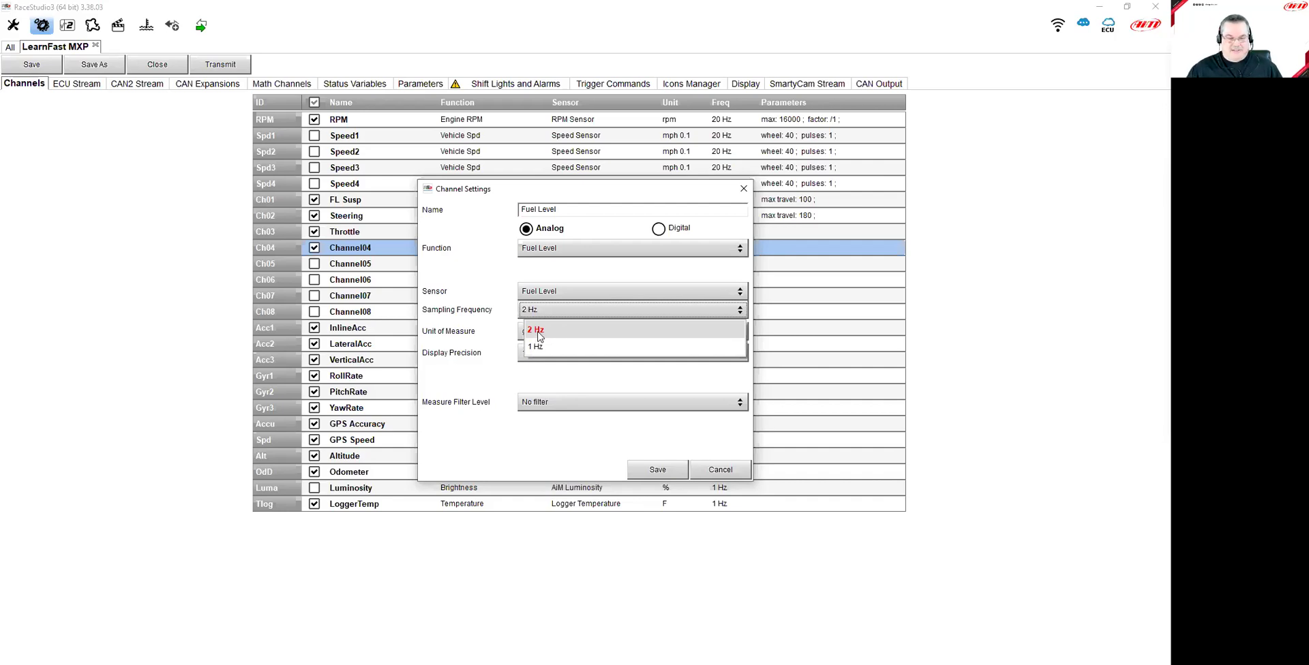
click(538, 330)
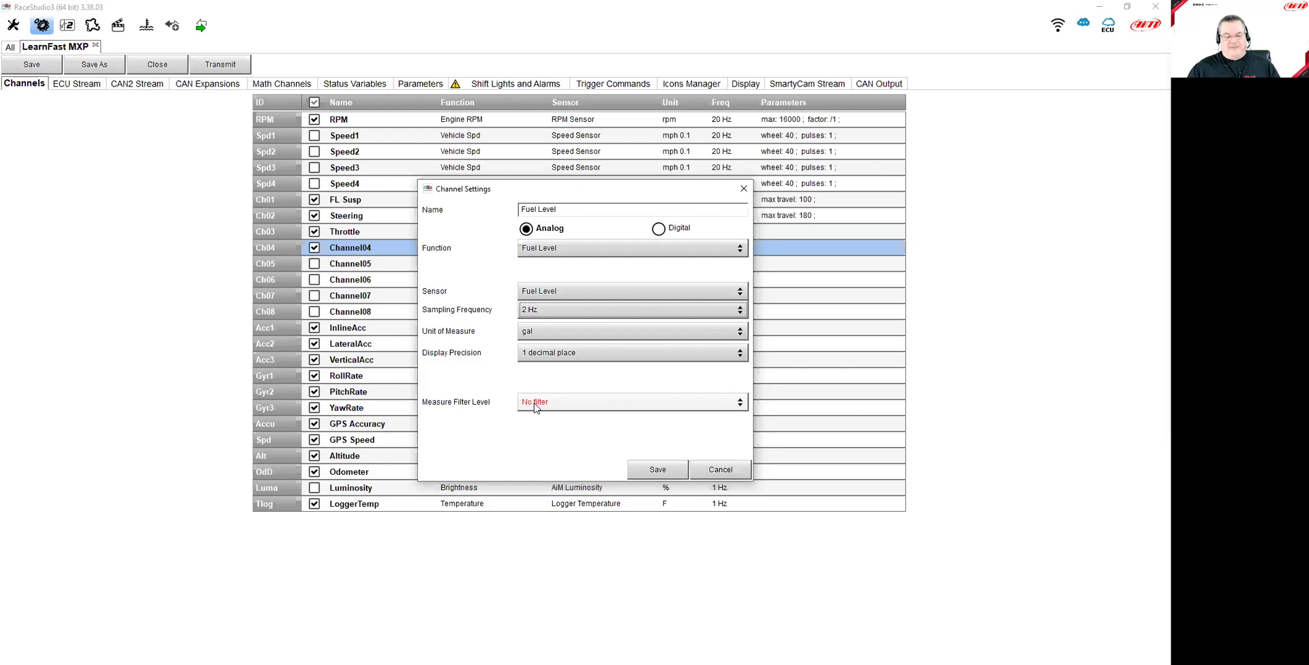
click(612, 409)
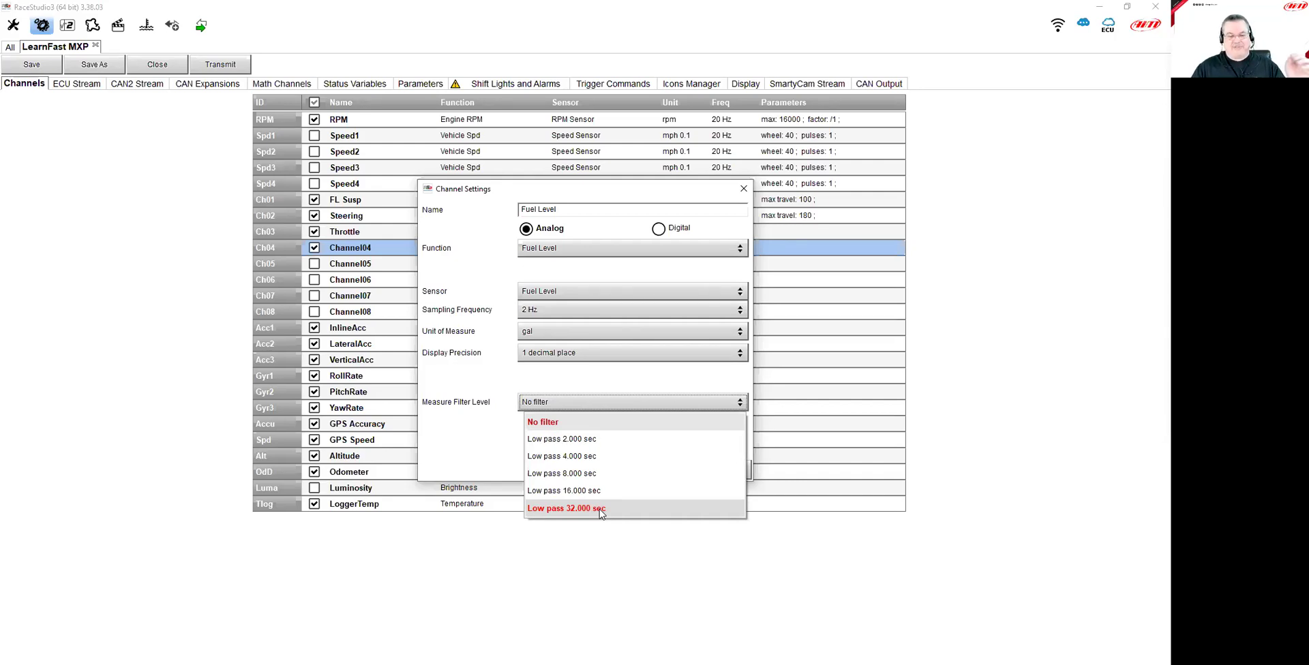
click(540, 312)
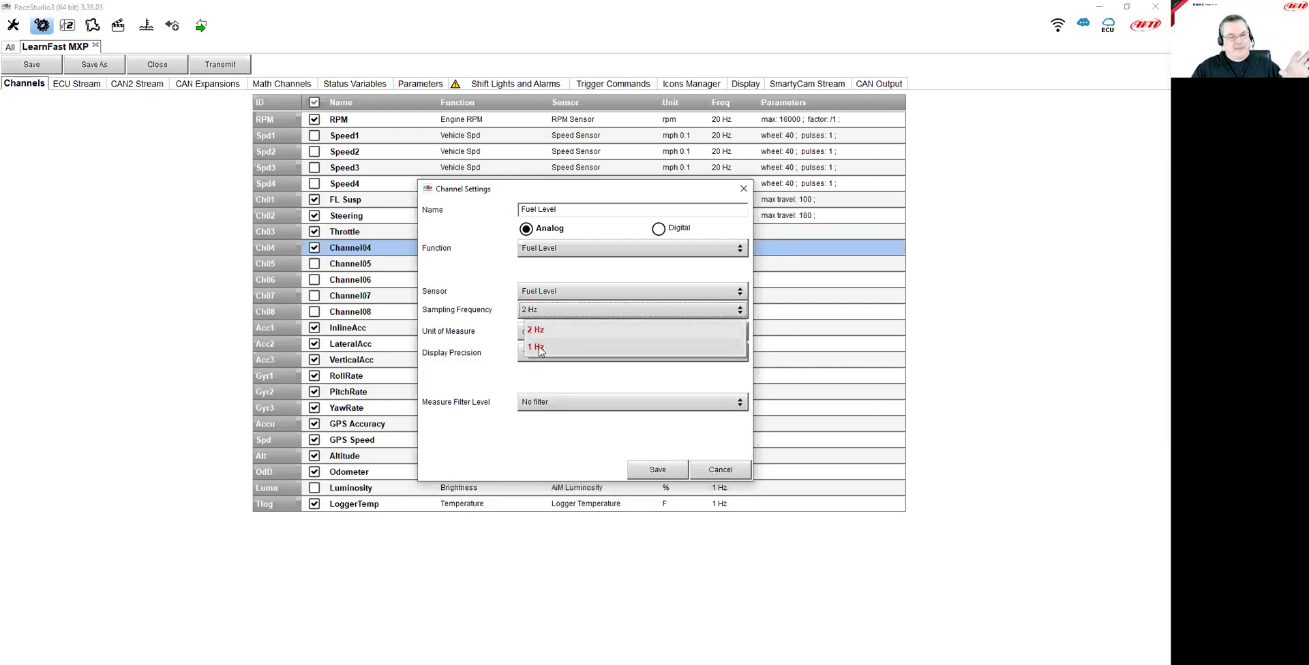
click(538, 349)
click(570, 400)
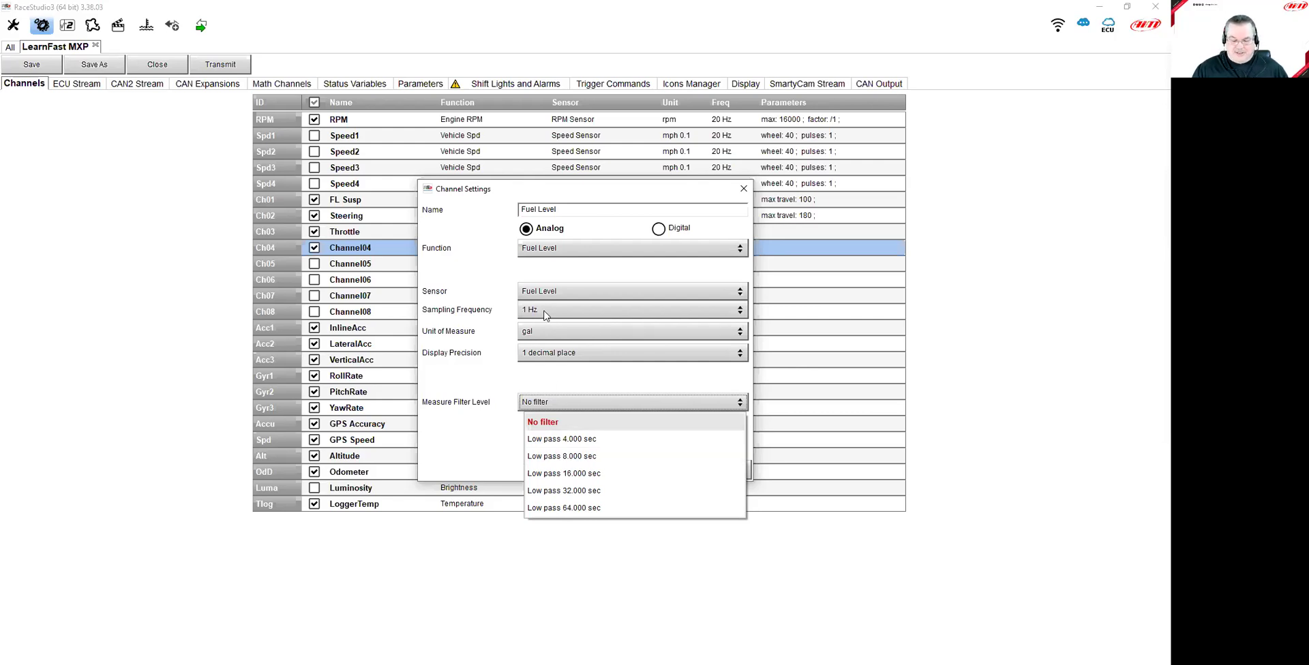
click(557, 509)
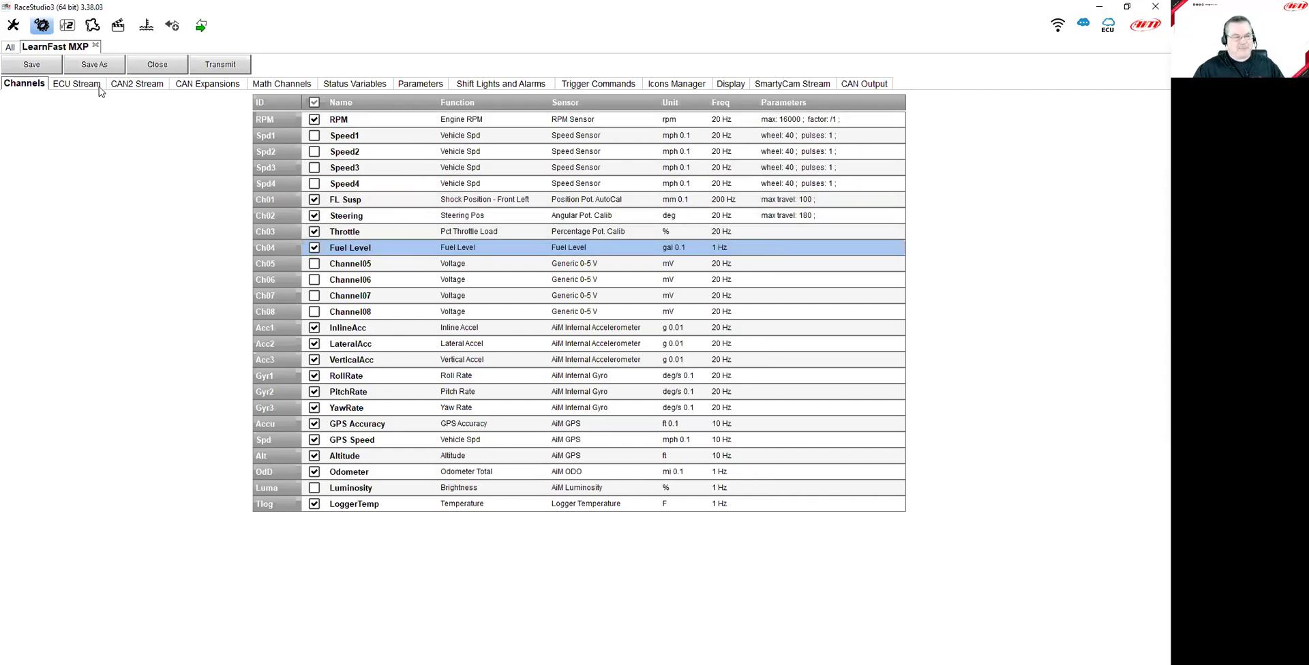
Save the LearnFast MXP configuration and transmit it to the connected logger
click(44, 70)
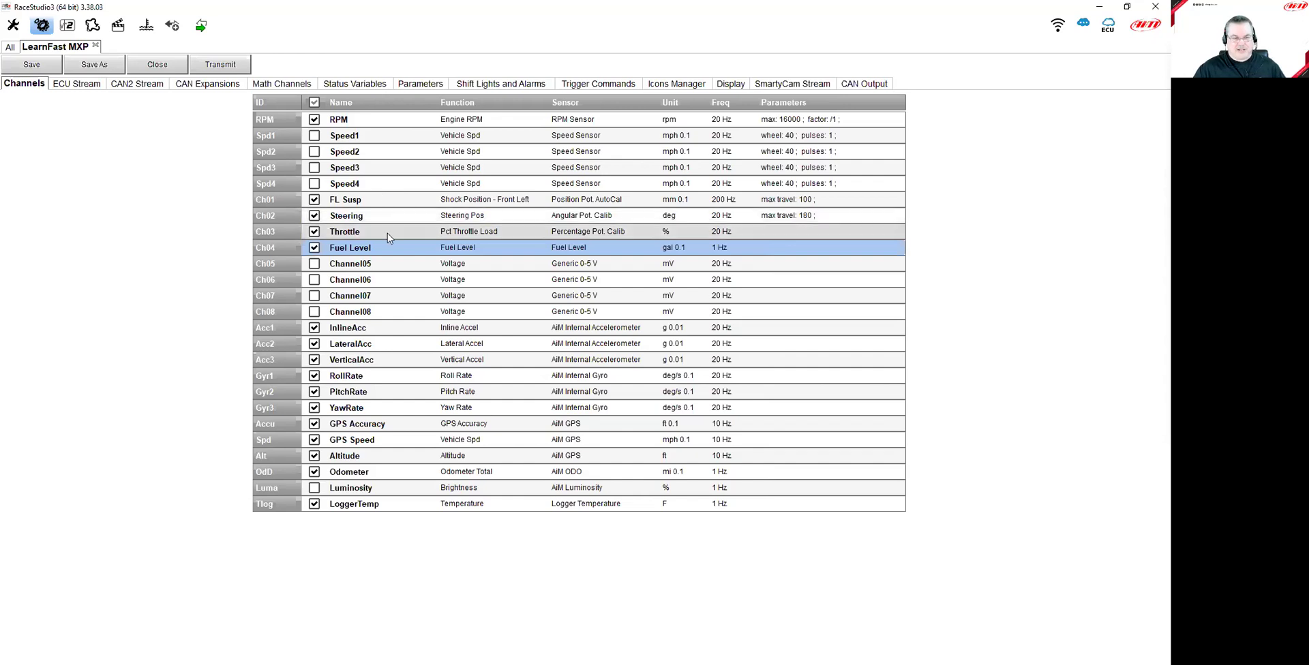
click(220, 64)
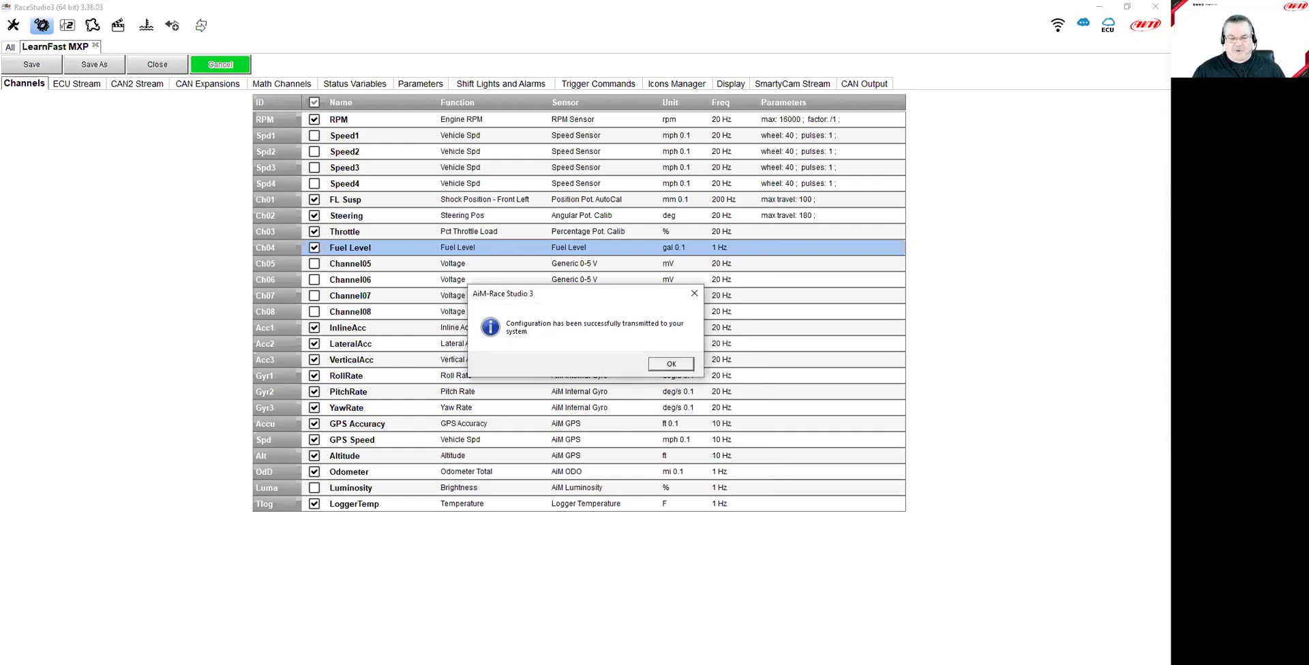
Close the transmission notice and review the Webinar Fuel Level Sensor calibration table, returning to the LearnFast MXP configuration
click(675, 367)
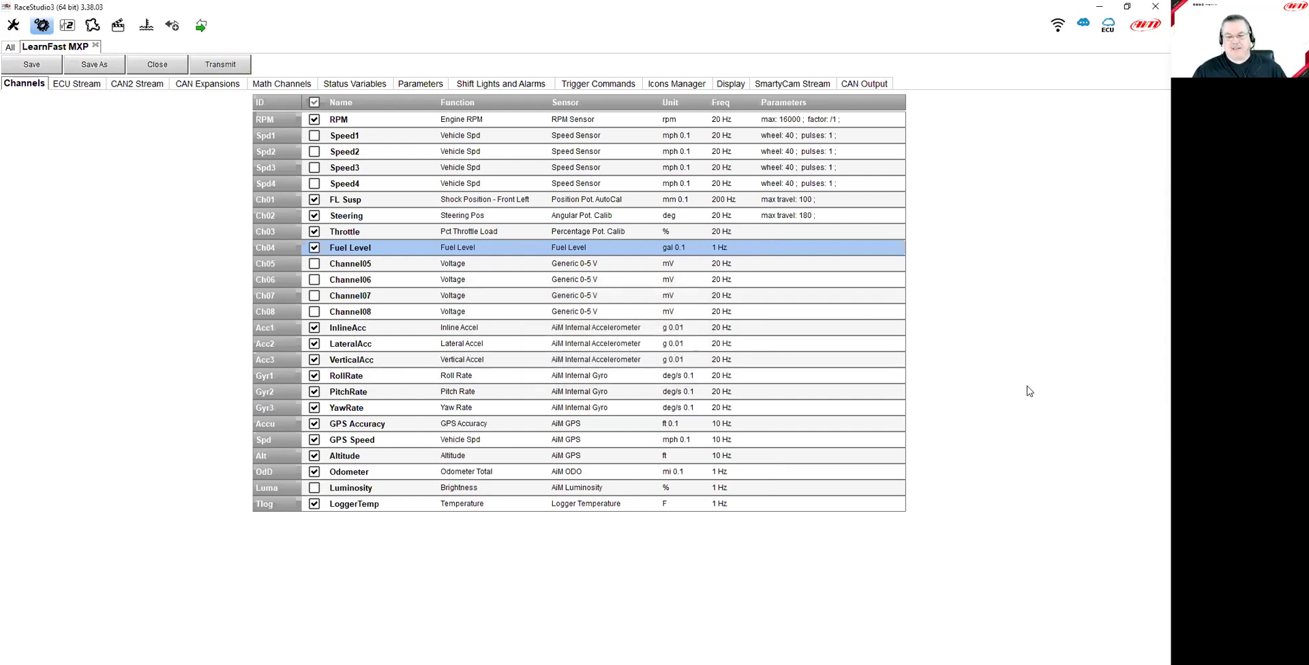
click(146, 29)
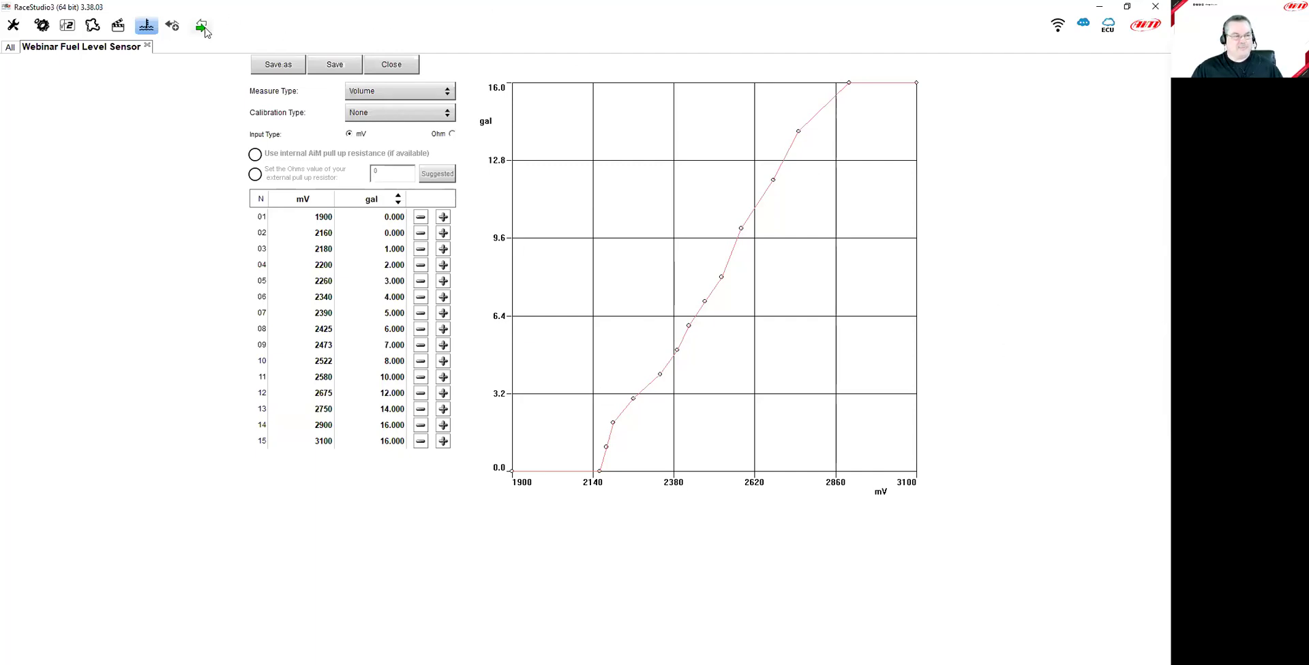
click(45, 30)
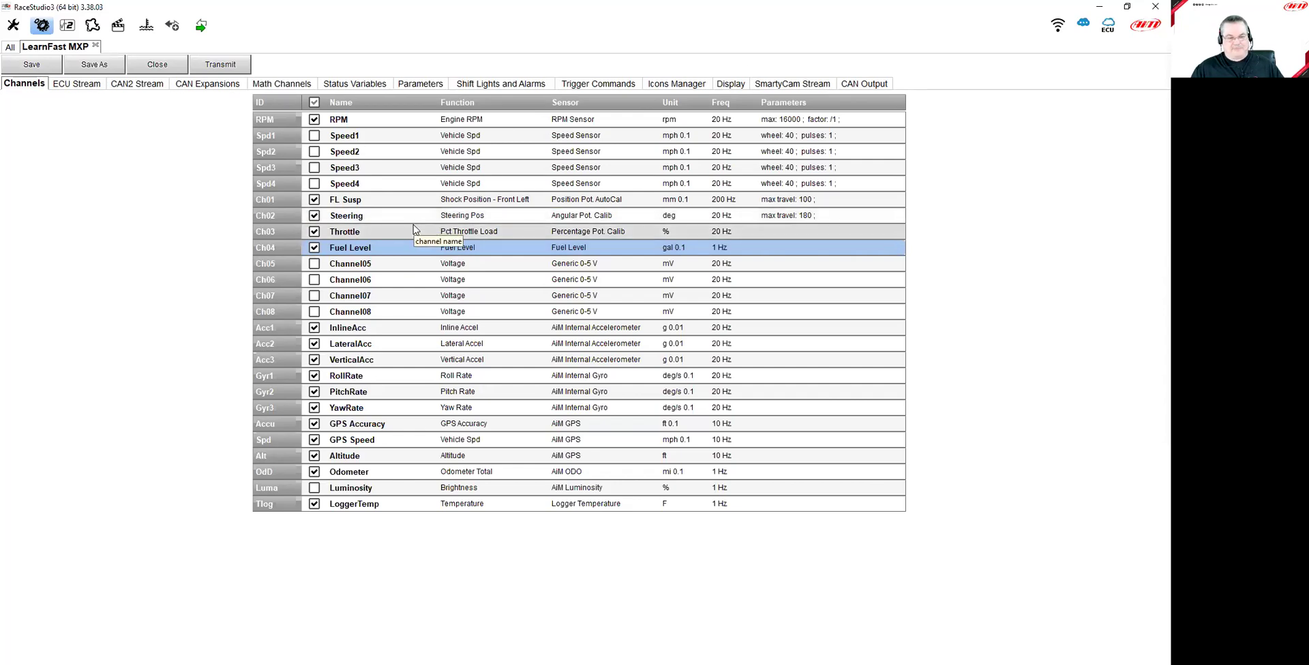
Display the live measures of the connected LearnFast MXP and enlarge the Fuel Level reading
click(202, 31)
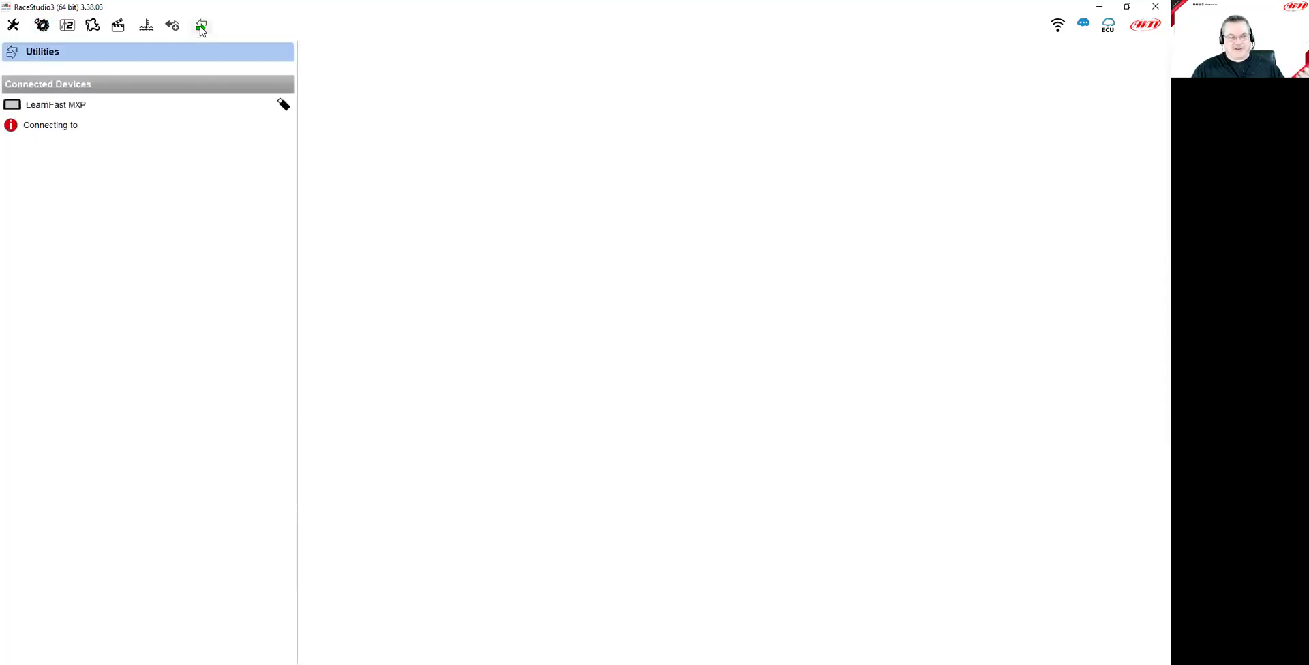
click(195, 107)
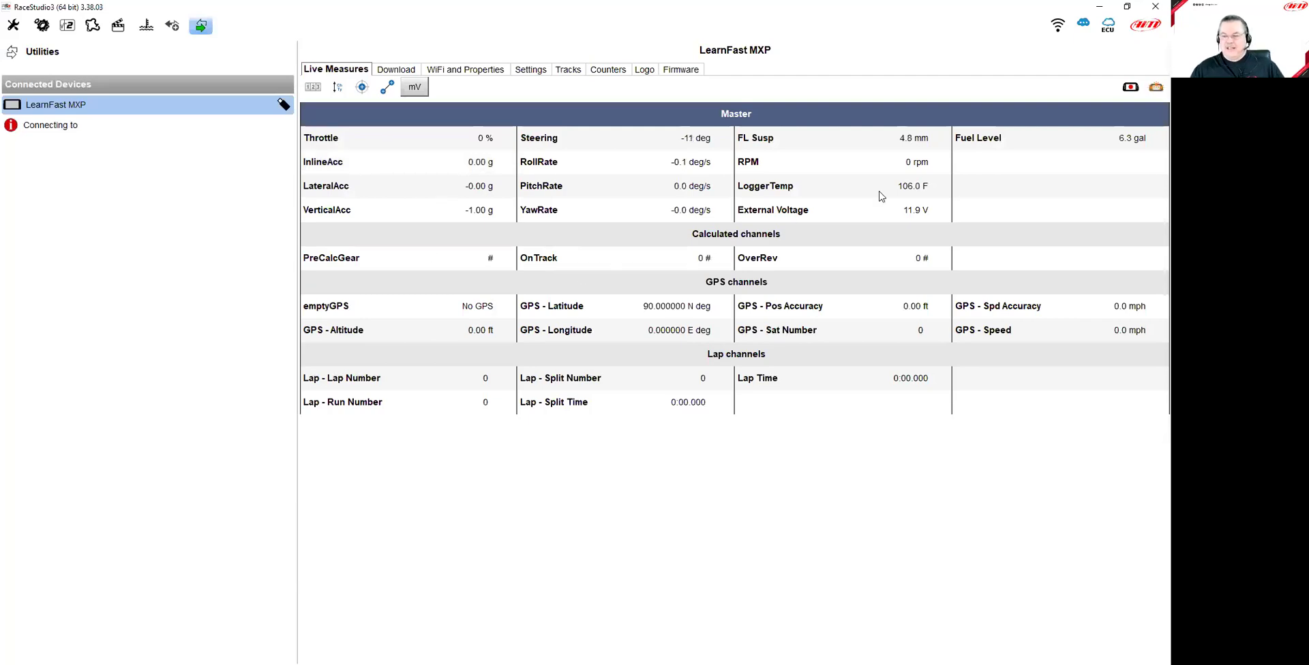
click(980, 145)
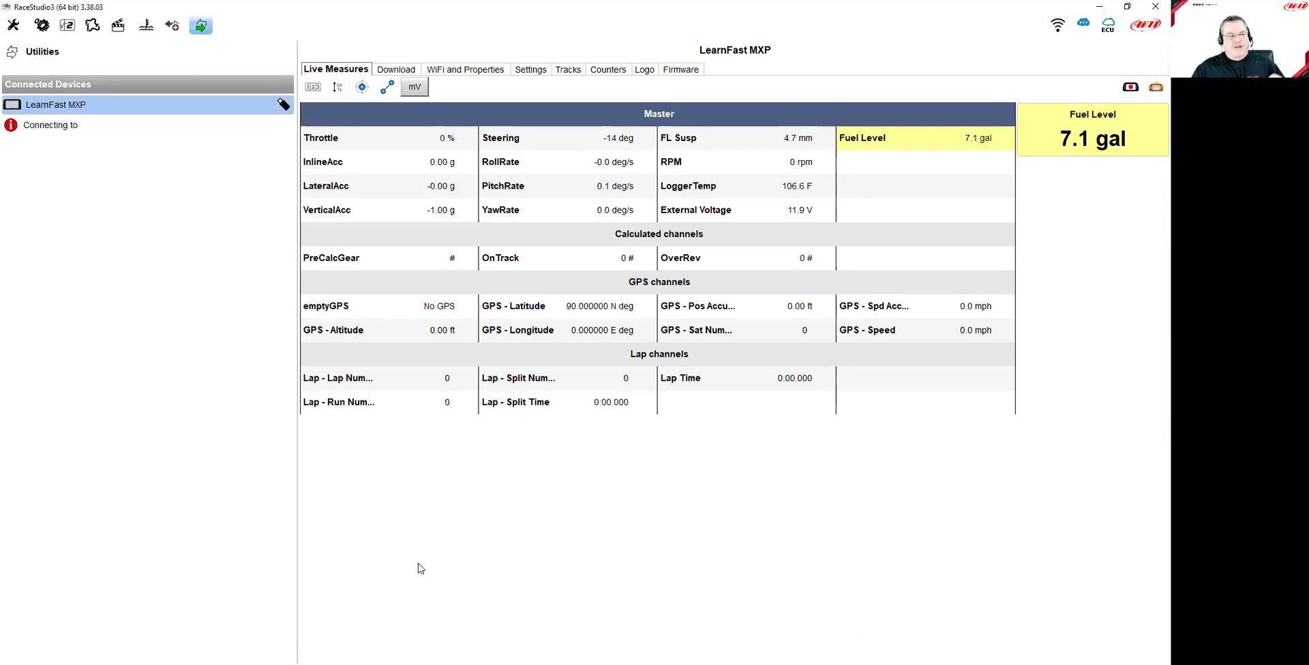
Examine the condition and display colour action of the Fuel Level Norm alarm in the LearnFast MXP configuration, leaving it unedited
click(39, 29)
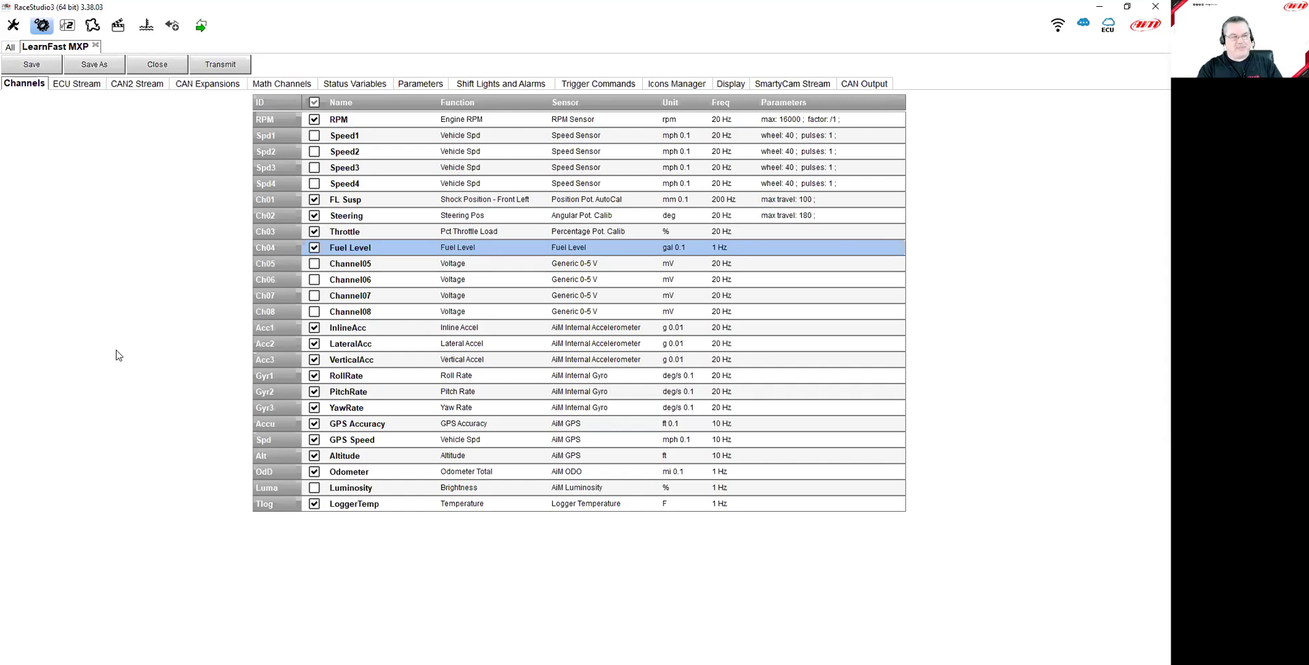
click(501, 85)
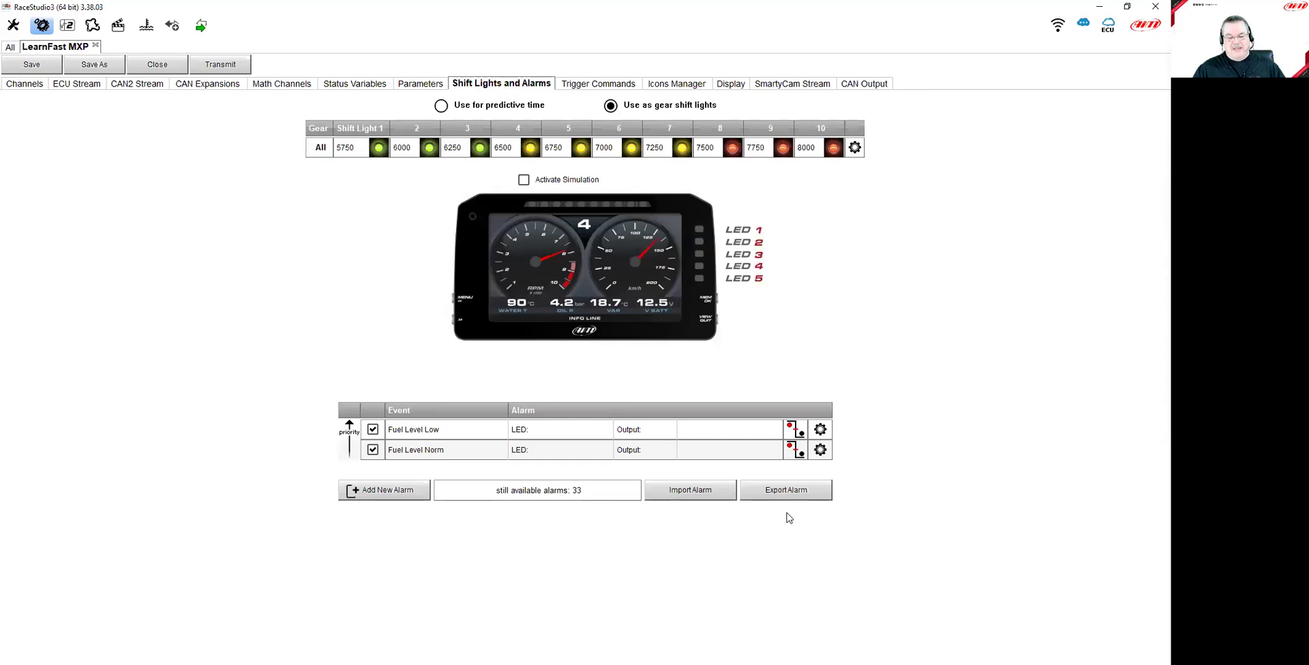
click(437, 438)
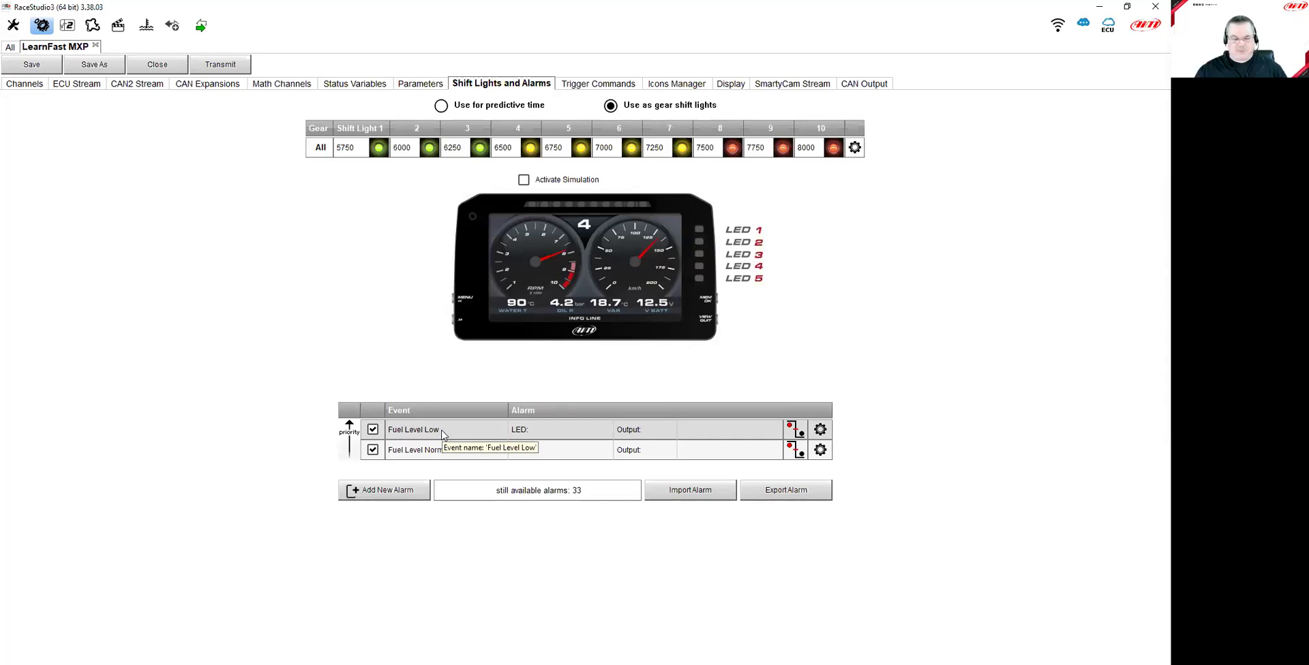
click(409, 450)
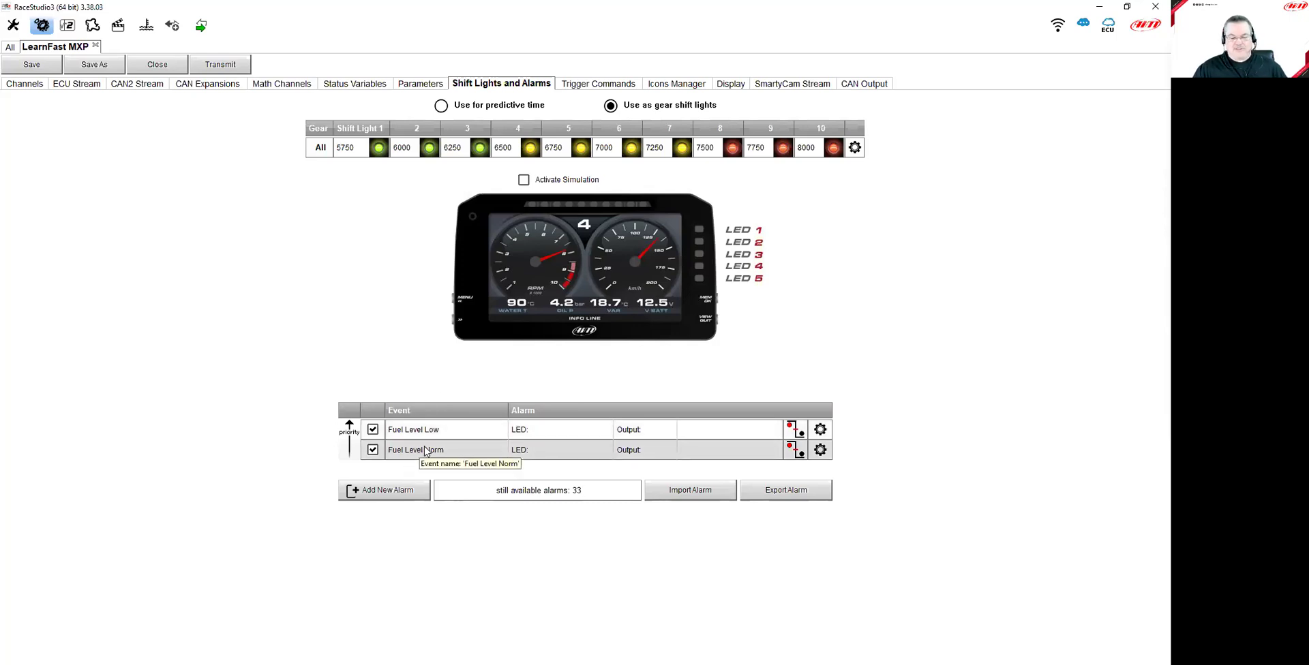
double_click(426, 450)
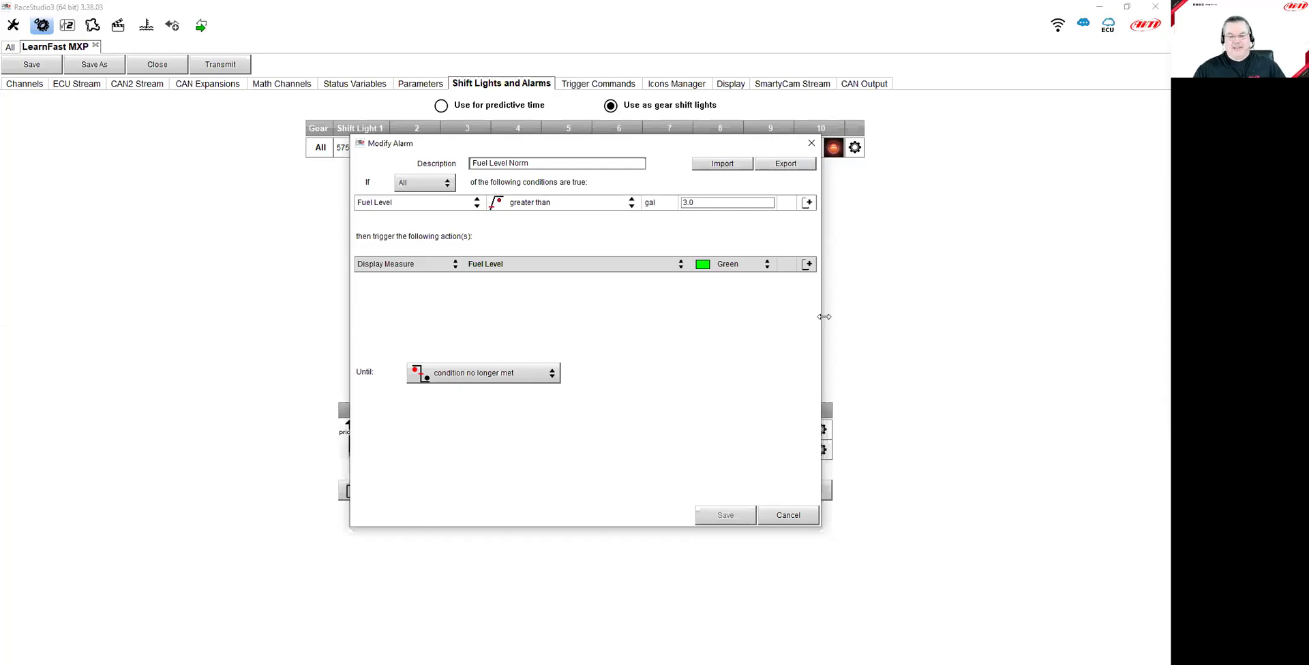
click(784, 515)
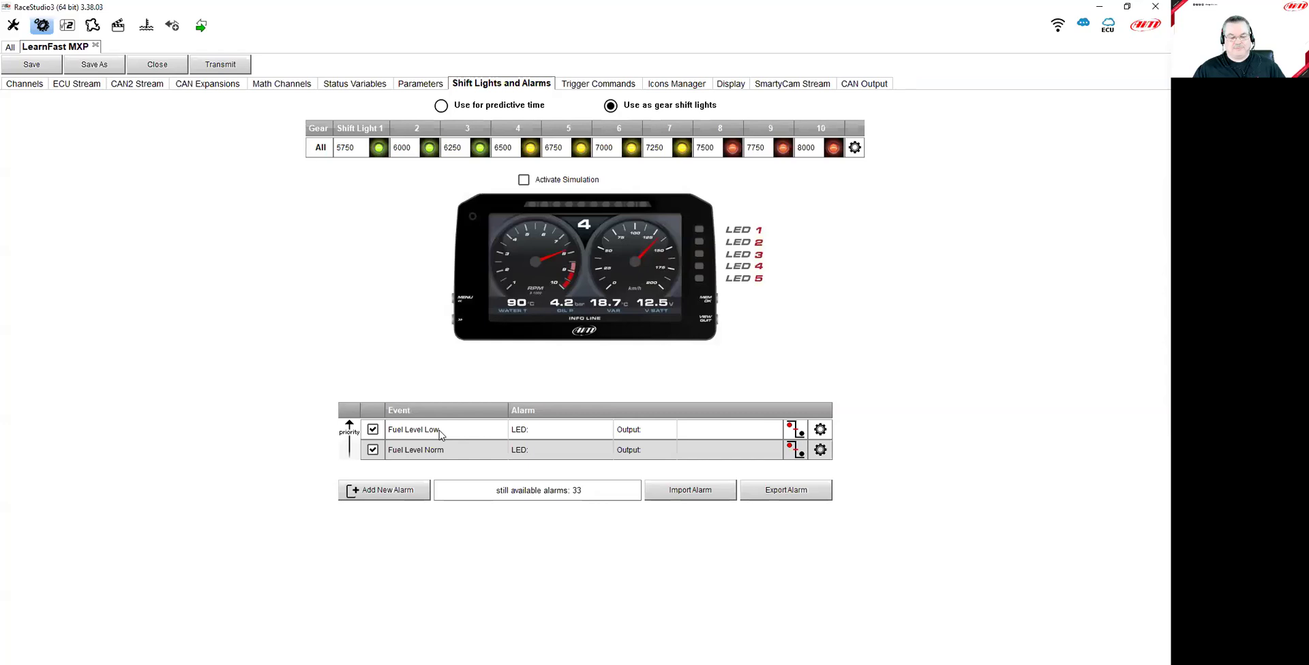
Examine the condition and display colour action of the Fuel Level Low alarm, leaving it unedited
drag(232, 396, 417, 432)
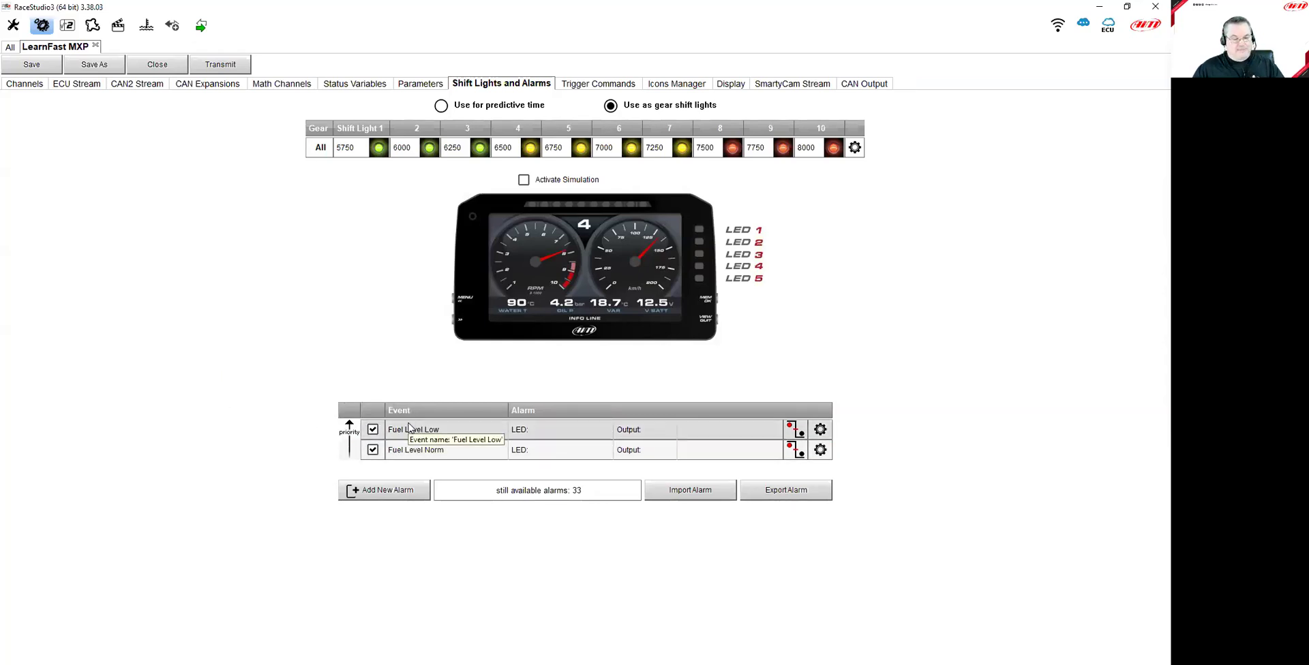
double_click(417, 431)
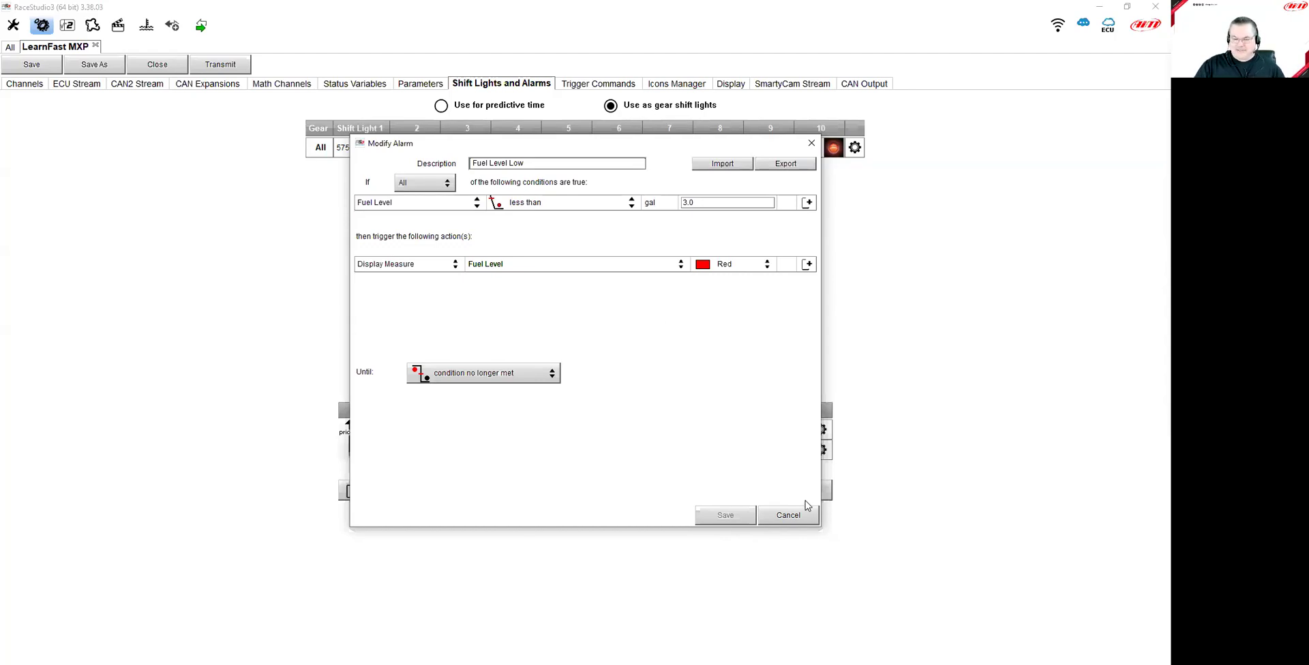
click(789, 516)
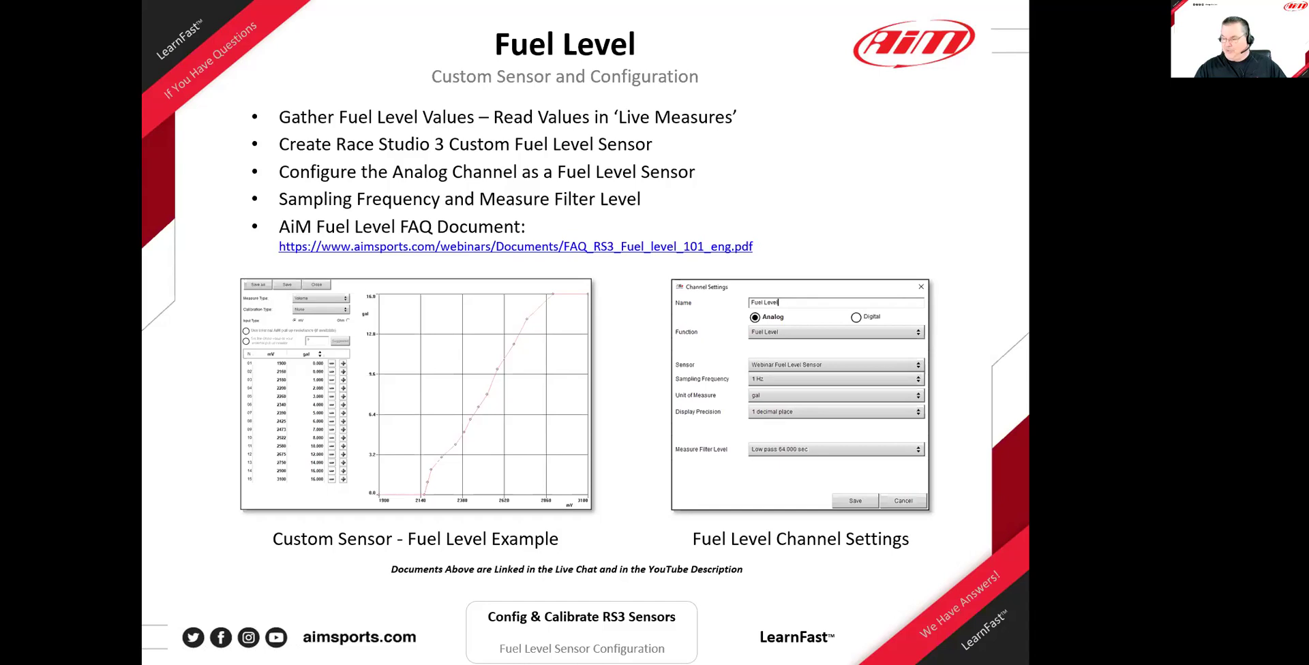
Switch back to Race Studio 3, assign Webinar Fuel Level Sensor as the Fuel Level channel's sensor, and save the channel settings
key(alt+Tab)
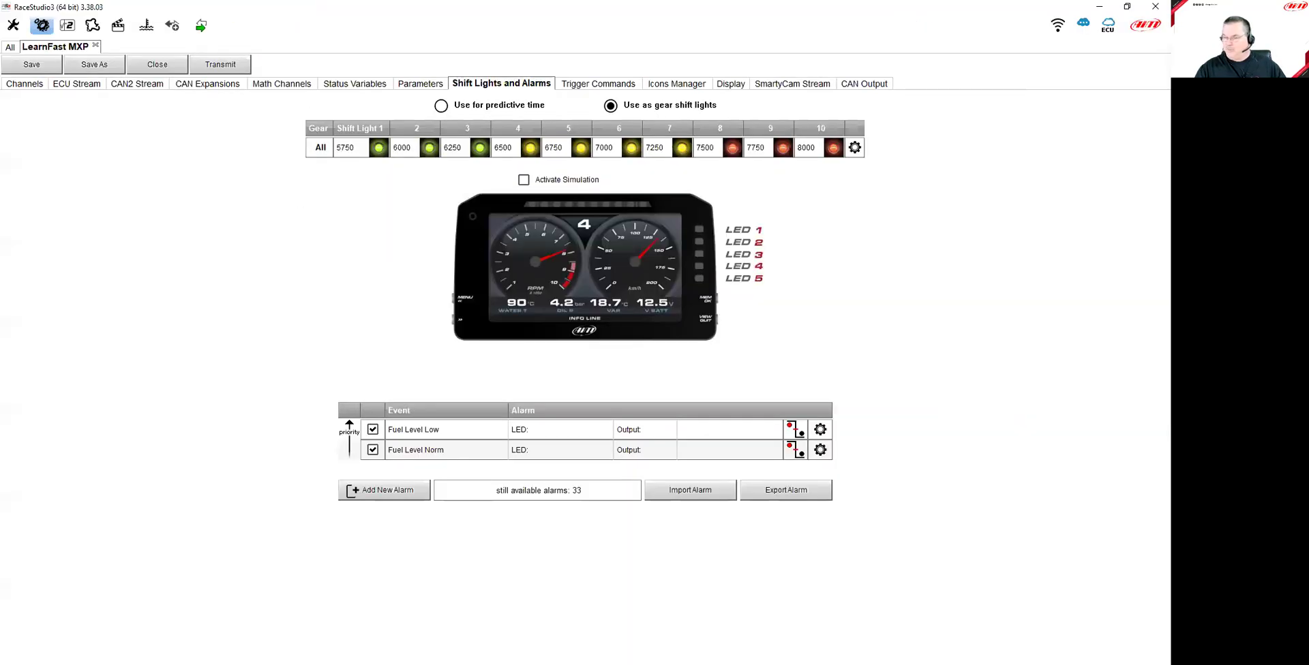
click(45, 85)
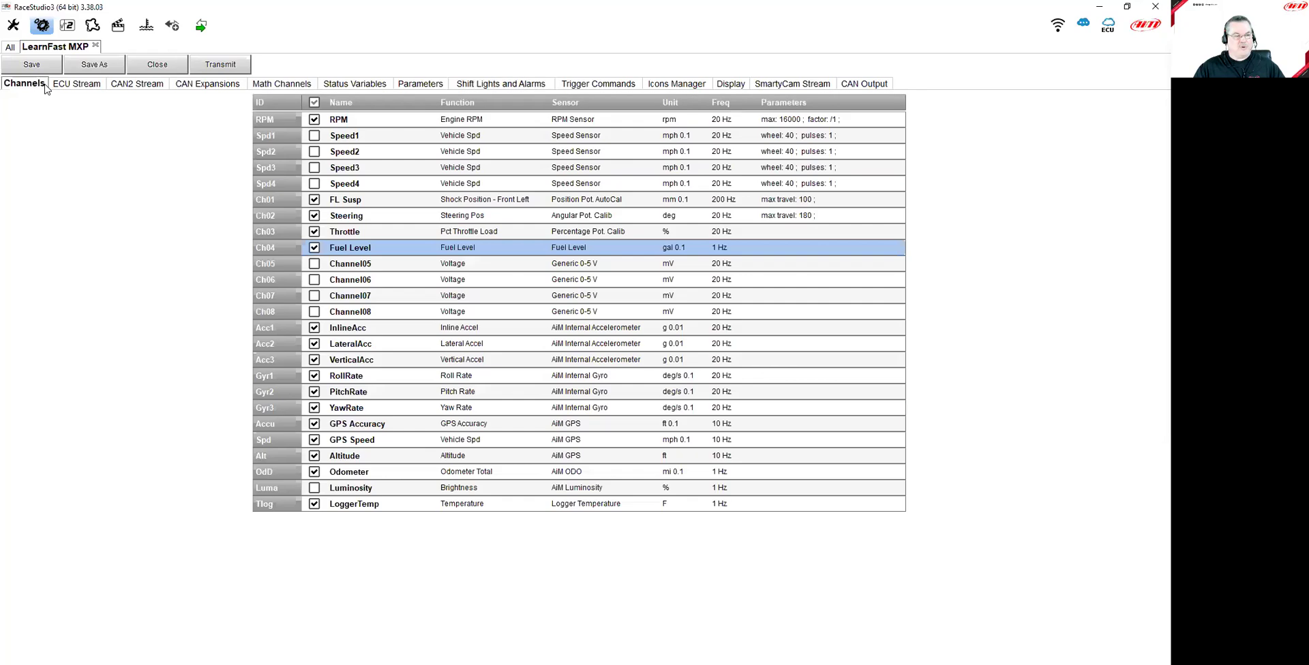
double_click(450, 249)
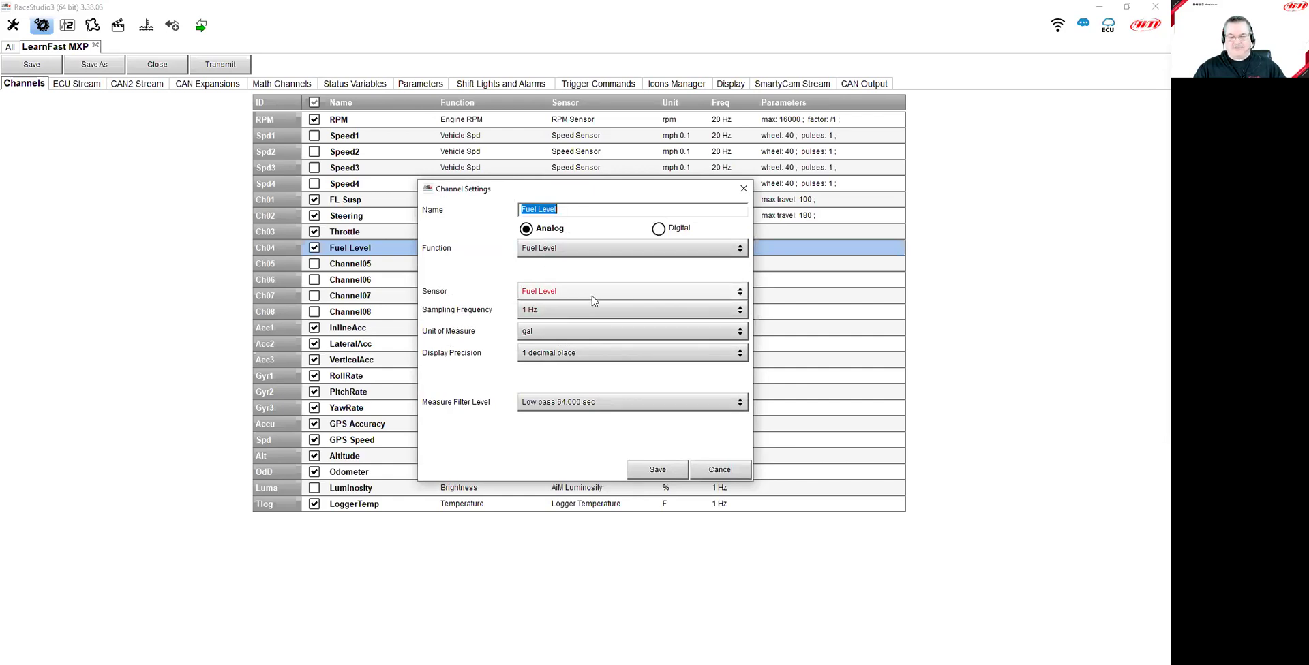
click(736, 293)
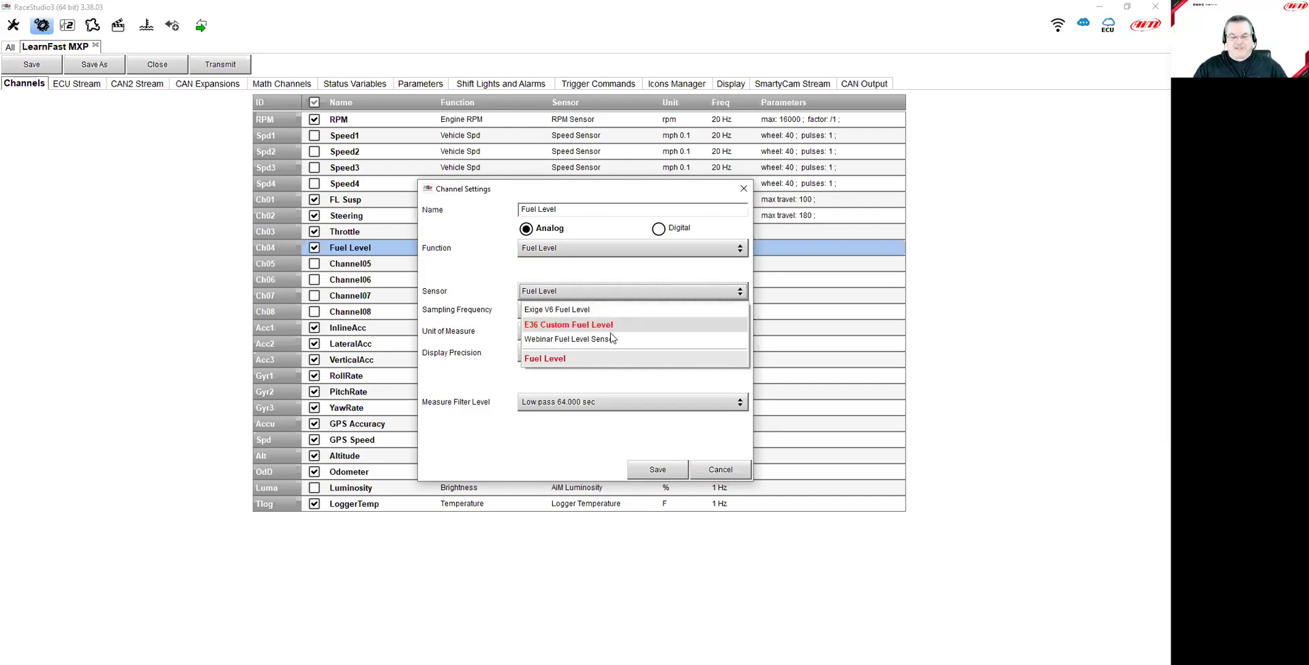
click(580, 341)
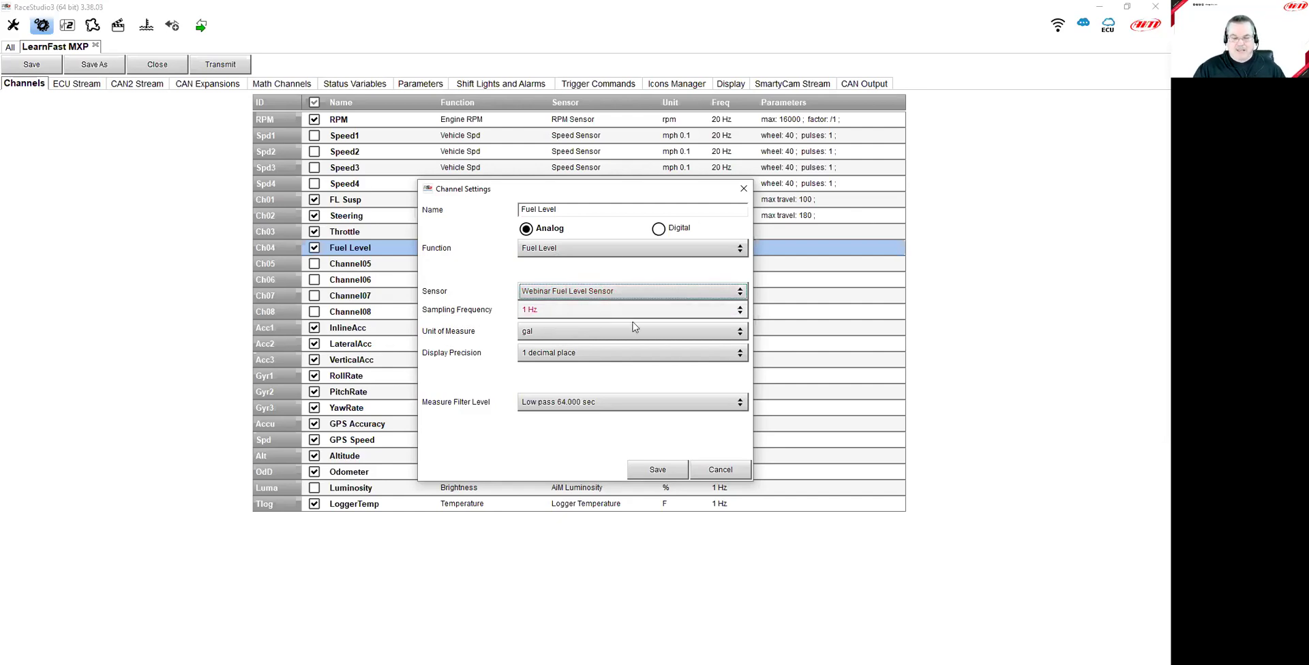
click(672, 470)
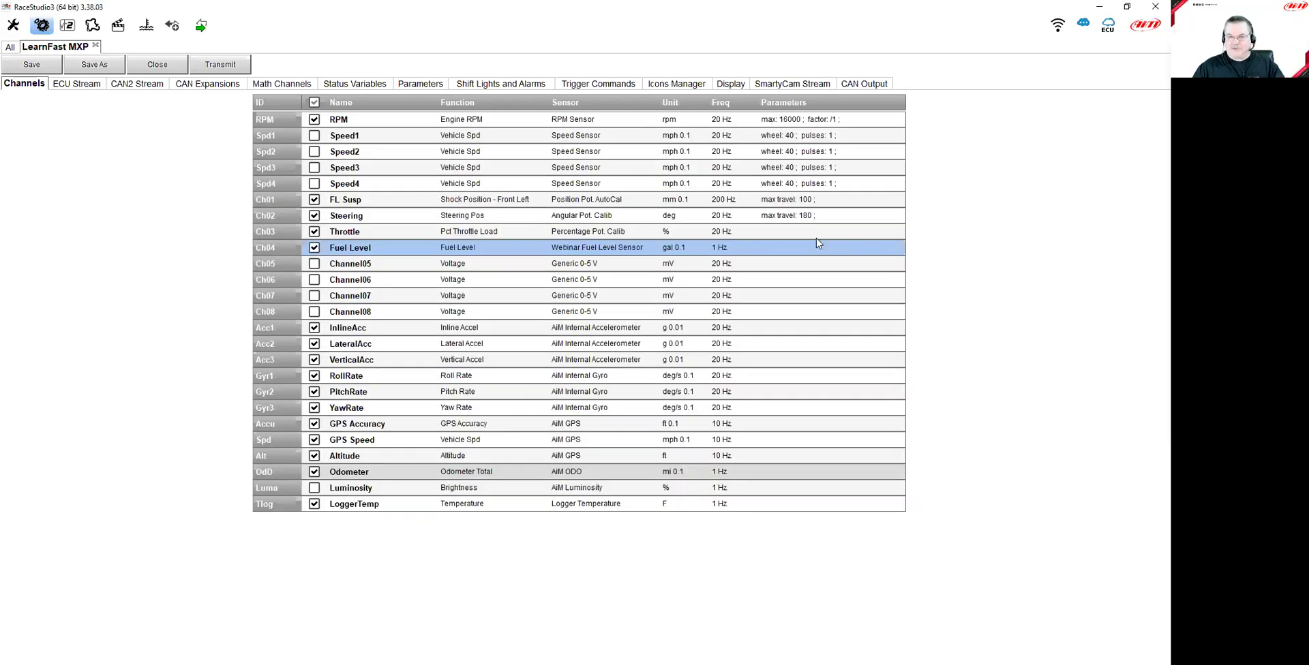
click(829, 251)
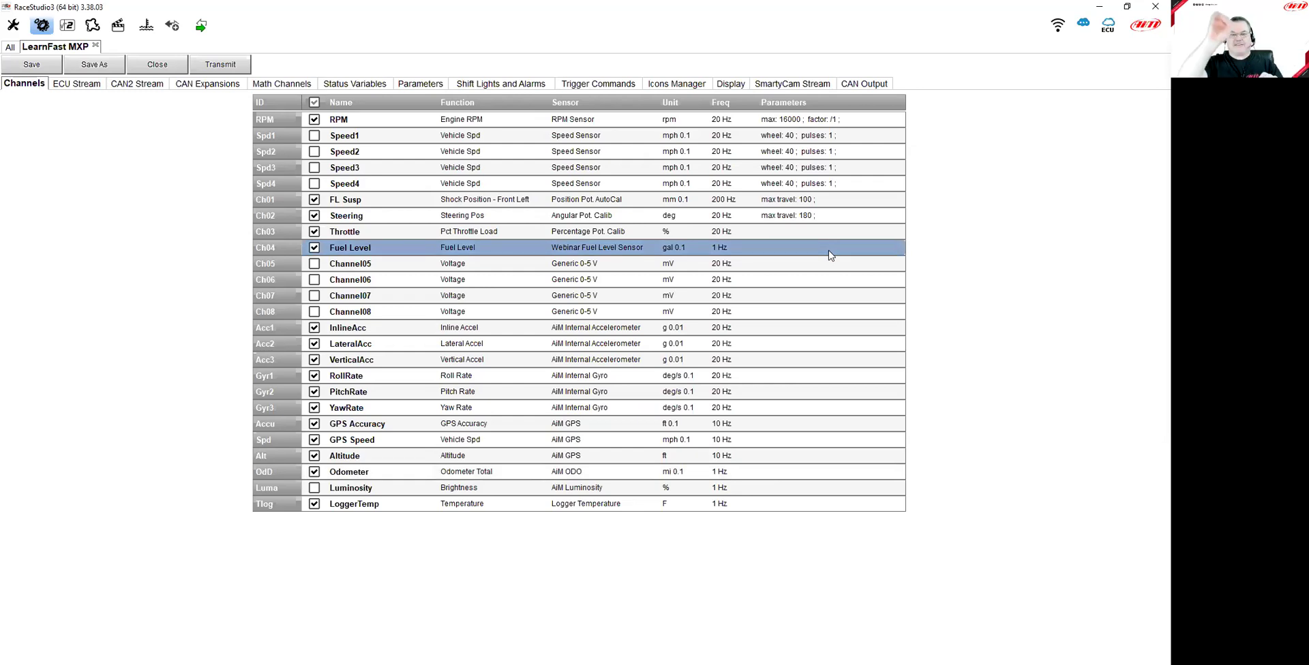